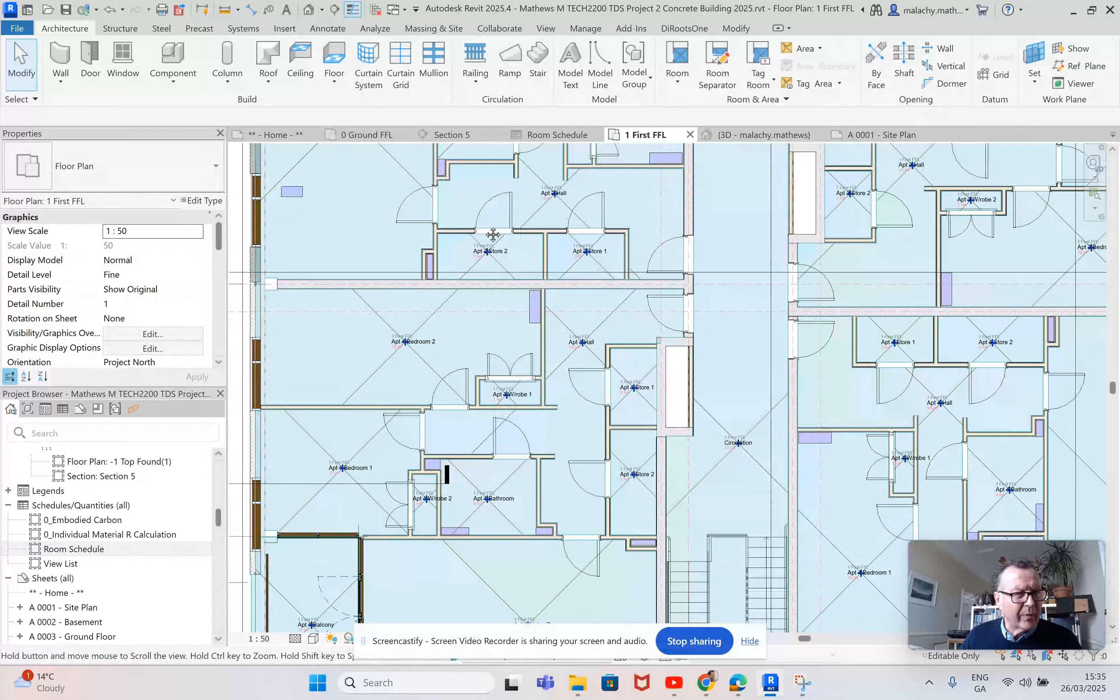
# - Examine the apartment rooms across the whole first floor plan
pyautogui.scroll(6, 351, 298)
pyautogui.scroll(-4, 350, 297)
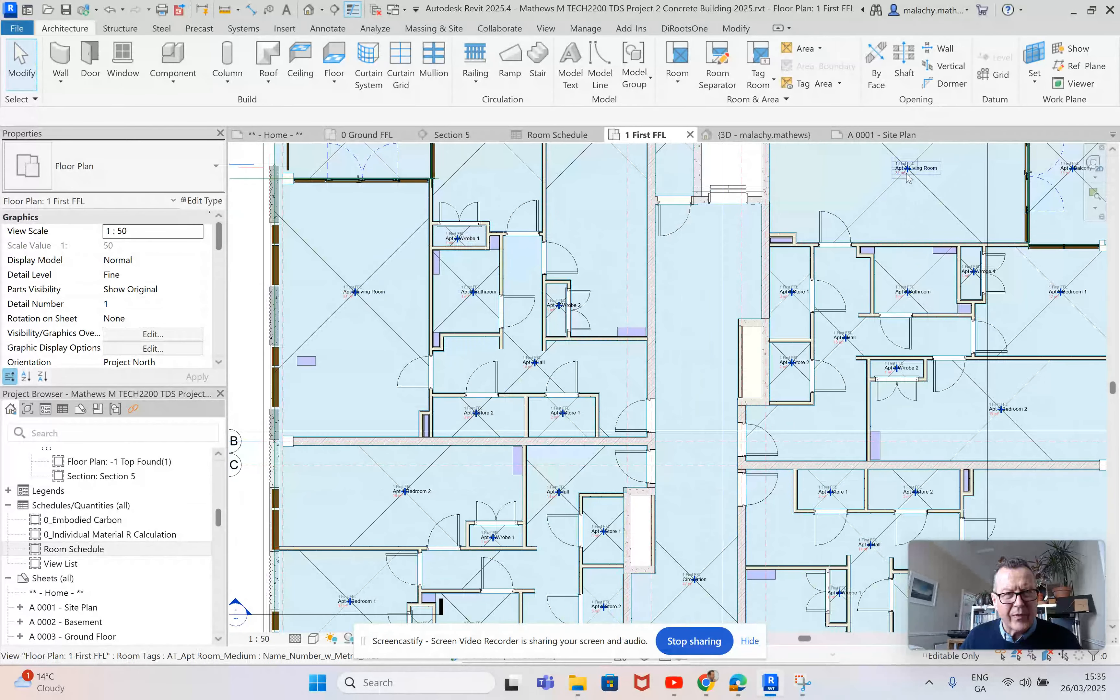
pyautogui.scroll(-3, 907, 404)
pyautogui.moveTo(967, 484); pyautogui.dragTo(789, 430, button='middle')
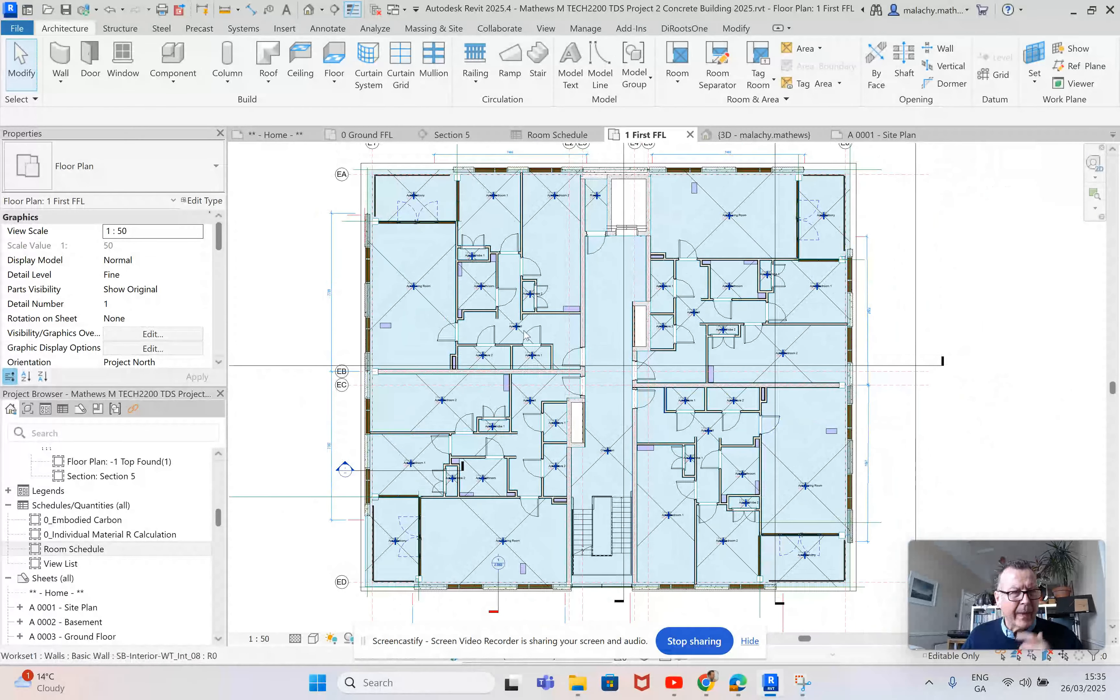
# - Open the Room Schedule and review the room areas and subtotals listed for each apartment
pyautogui.click(557, 135)
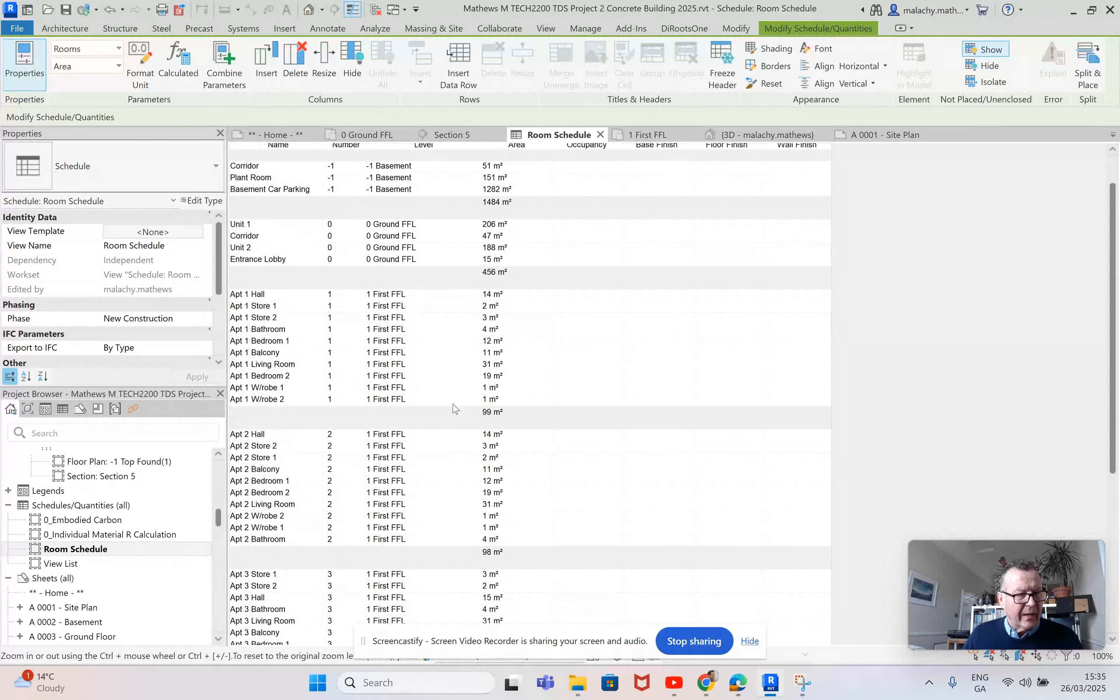
pyautogui.scroll(-2, 456, 408)
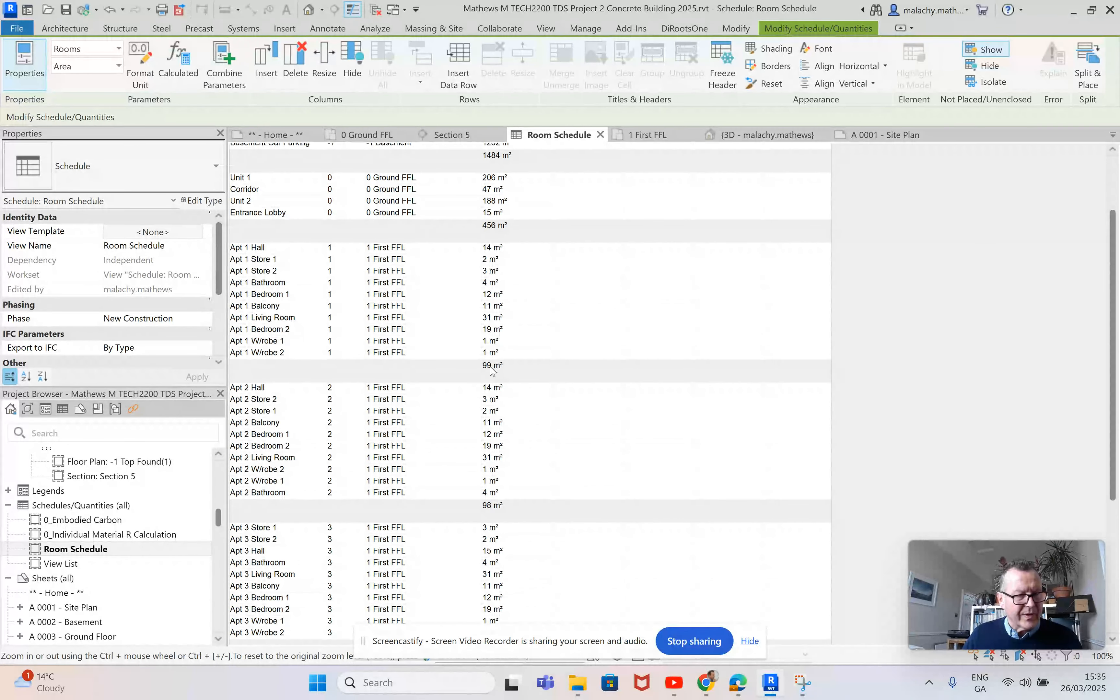
pyautogui.scroll(-1, 468, 426)
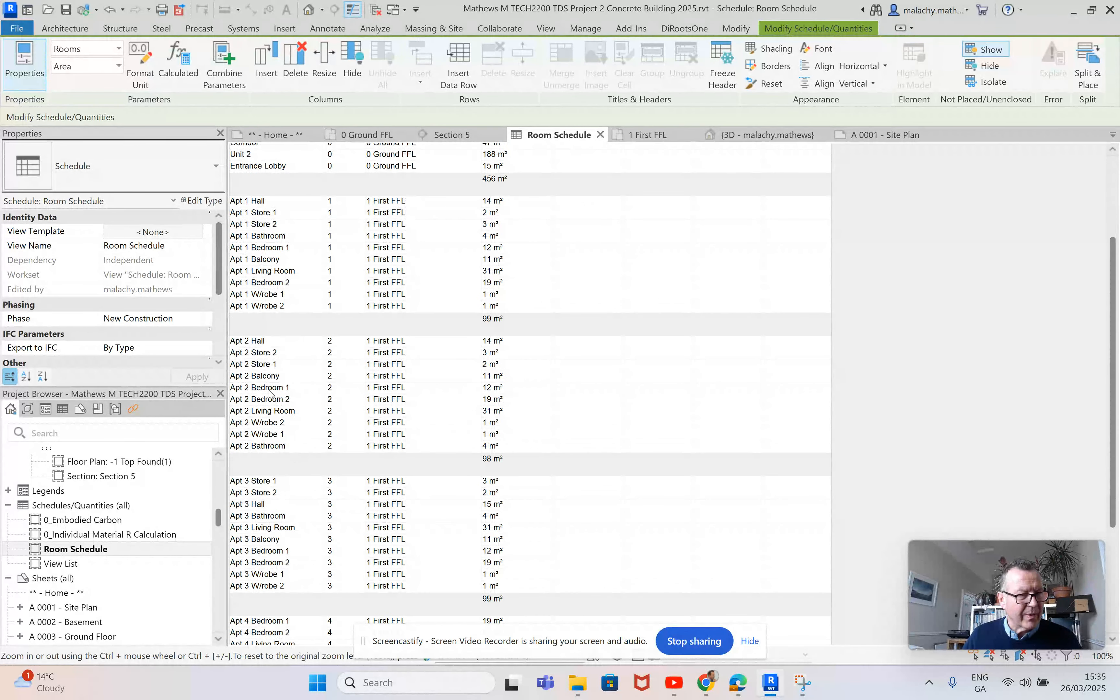
pyautogui.scroll(-2, 469, 508)
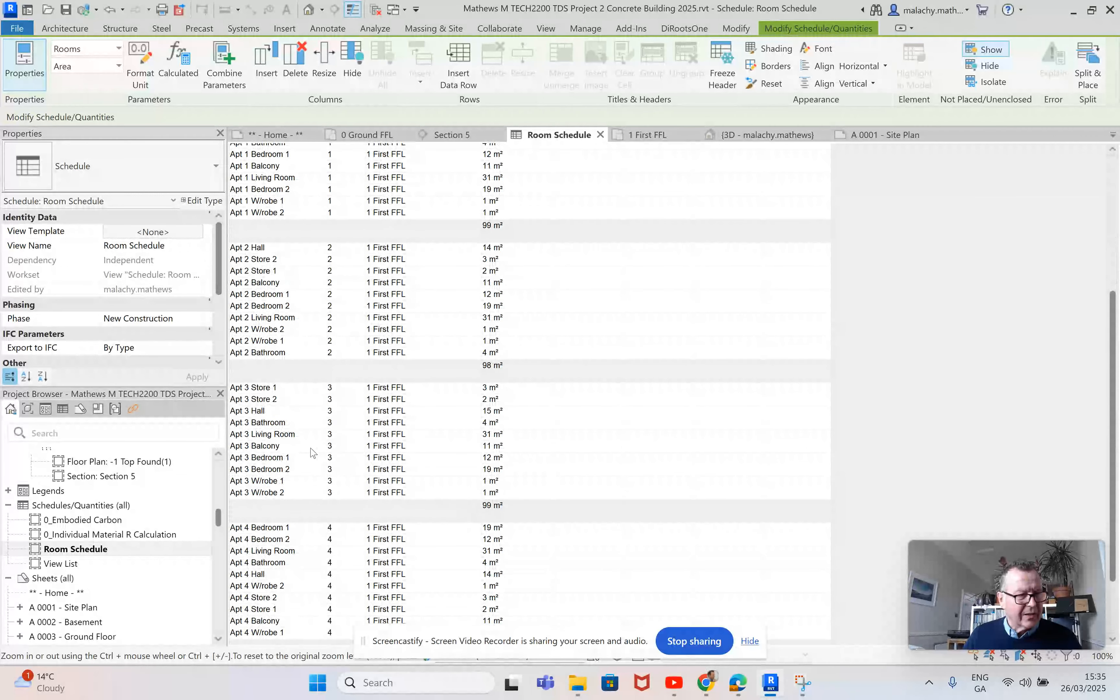
pyautogui.scroll(-2, 477, 563)
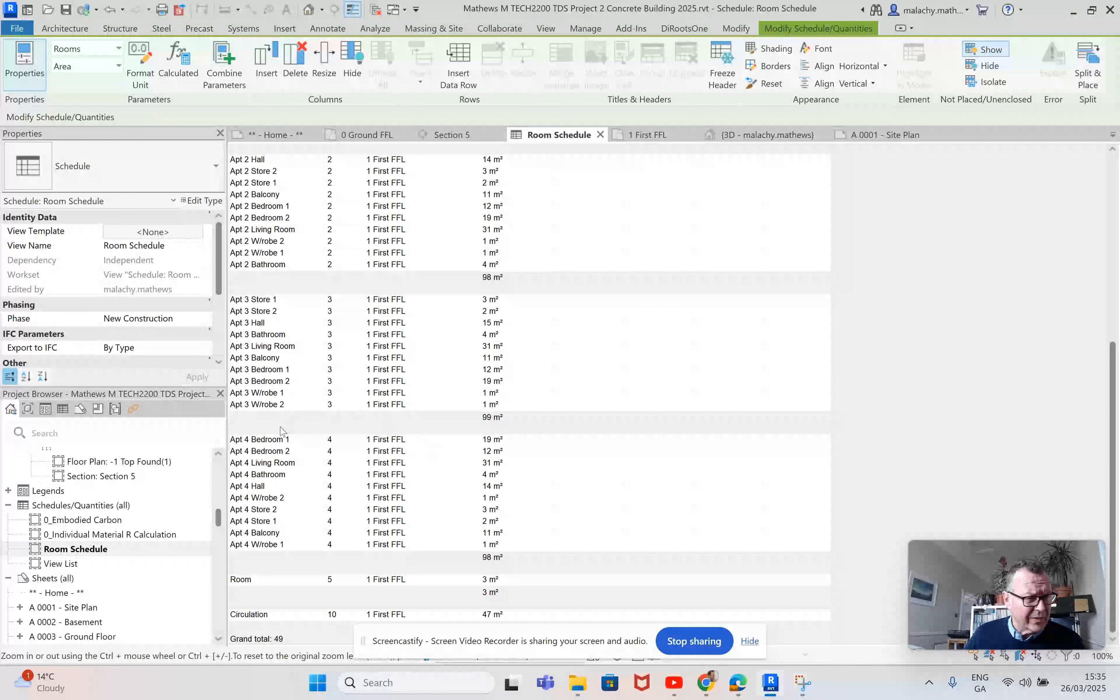
# - Review the Room Schedule's scheduled fields and its sorting and grouping settings
pyautogui.scroll(-3, 155, 341)
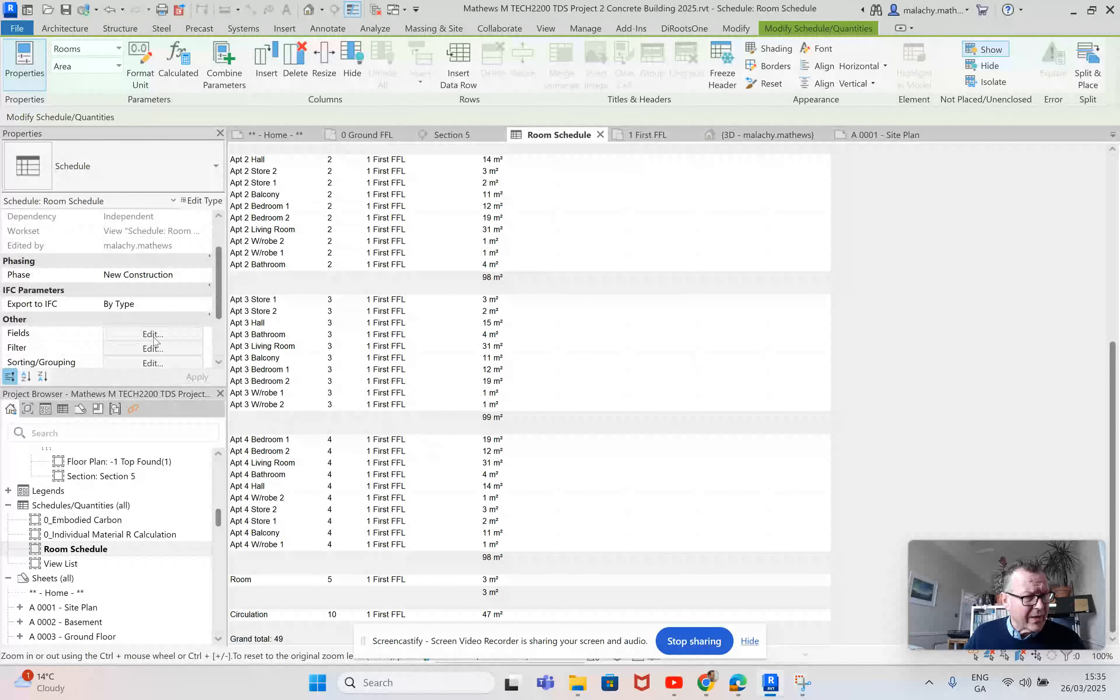
pyautogui.click(154, 335)
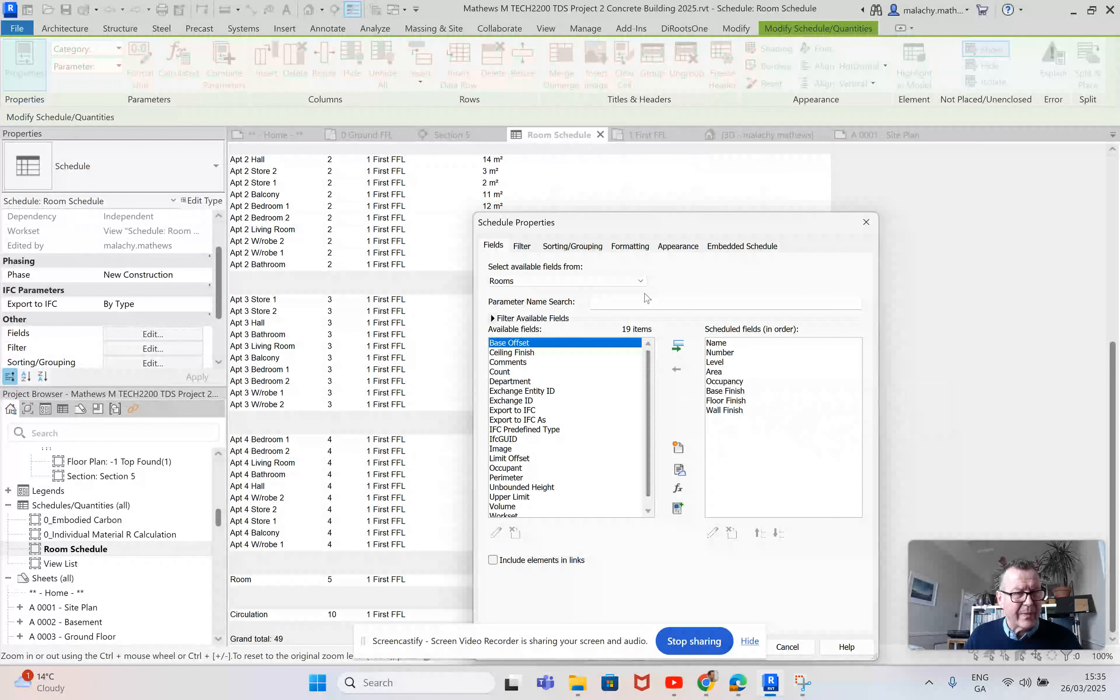
pyautogui.click(571, 246)
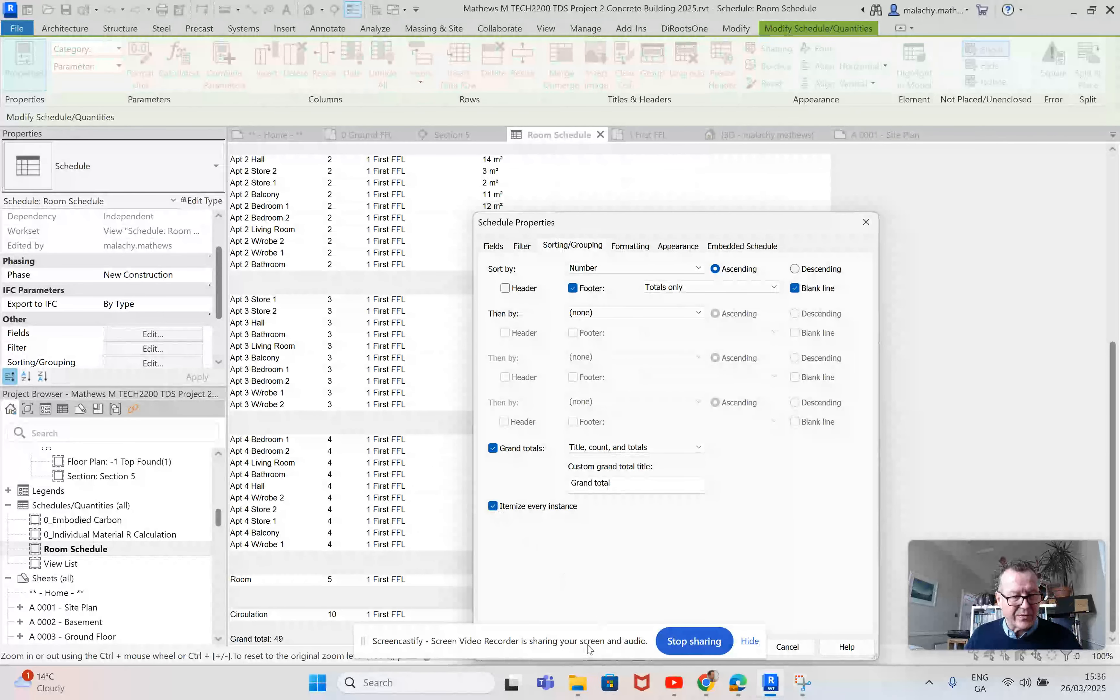
pyautogui.moveTo(586, 645); pyautogui.dragTo(566, 684)
pyautogui.click(728, 647)
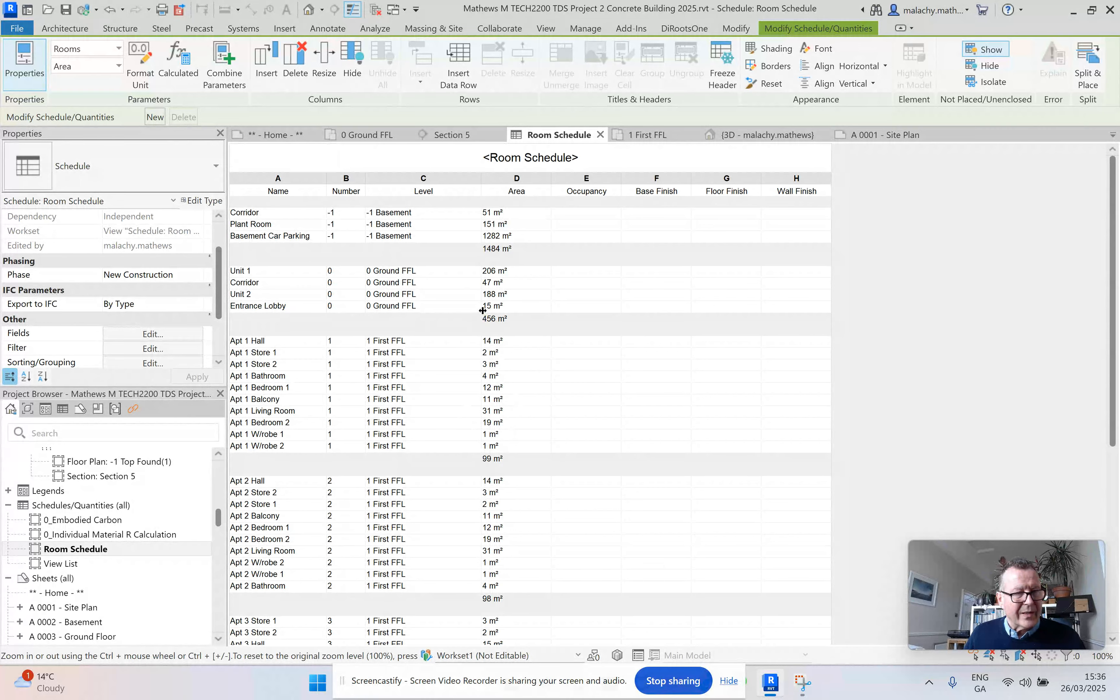
# - Shade the Name column header of the room schedule light pink, RGB 255-128-255
pyautogui.click(297, 189)
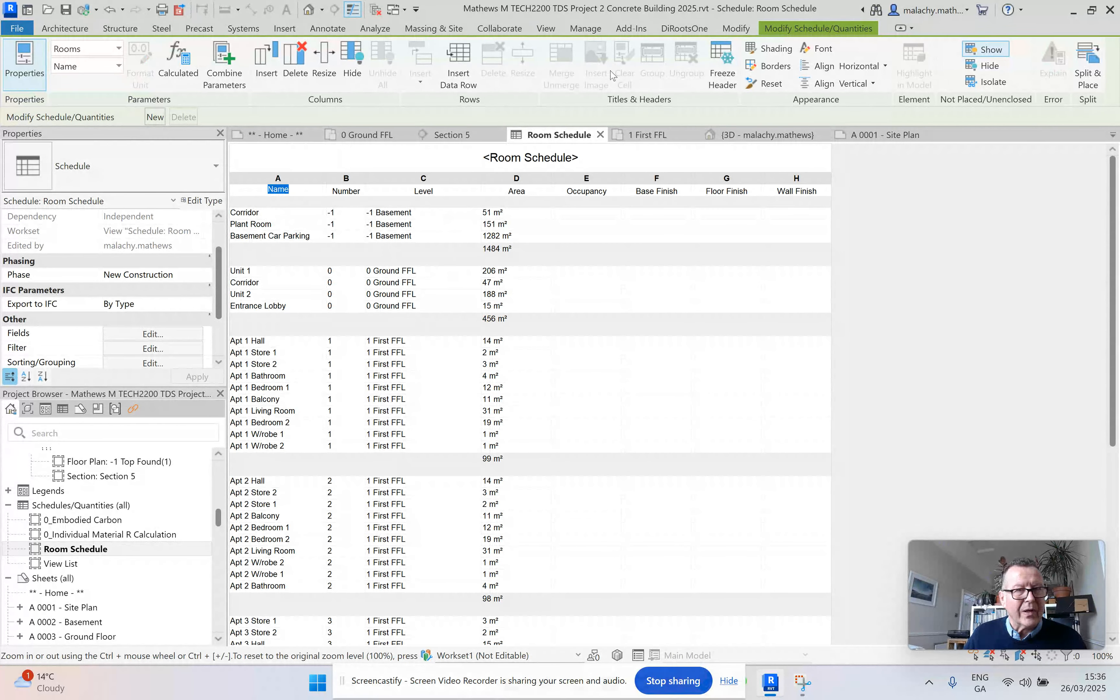
pyautogui.click(309, 189)
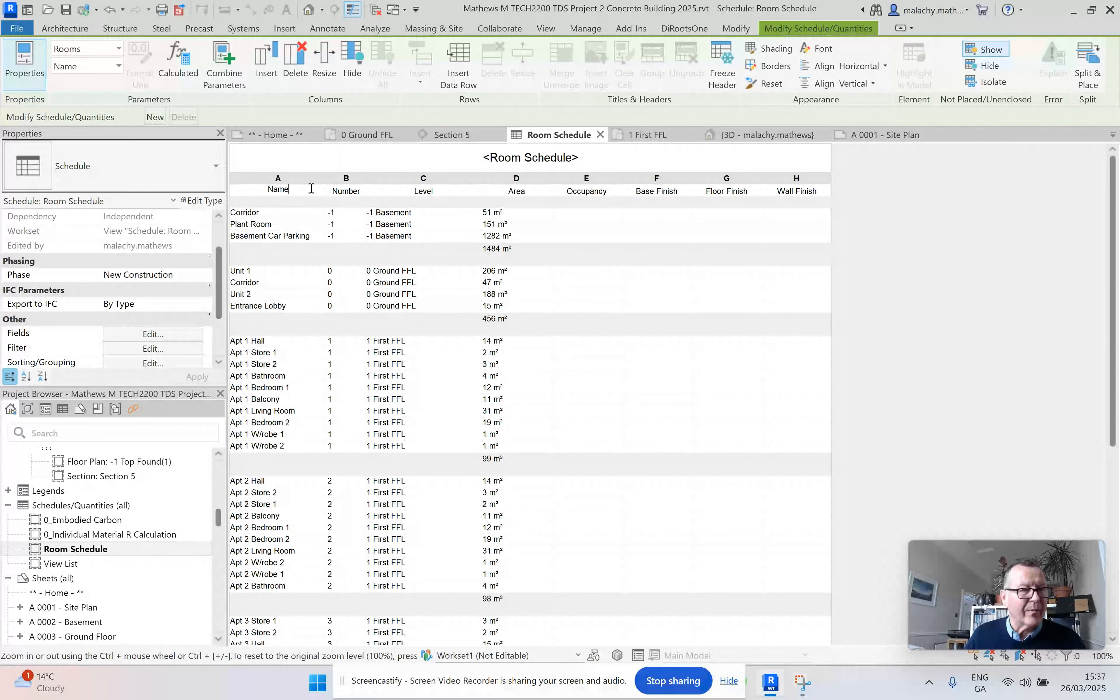
pyautogui.click(771, 49)
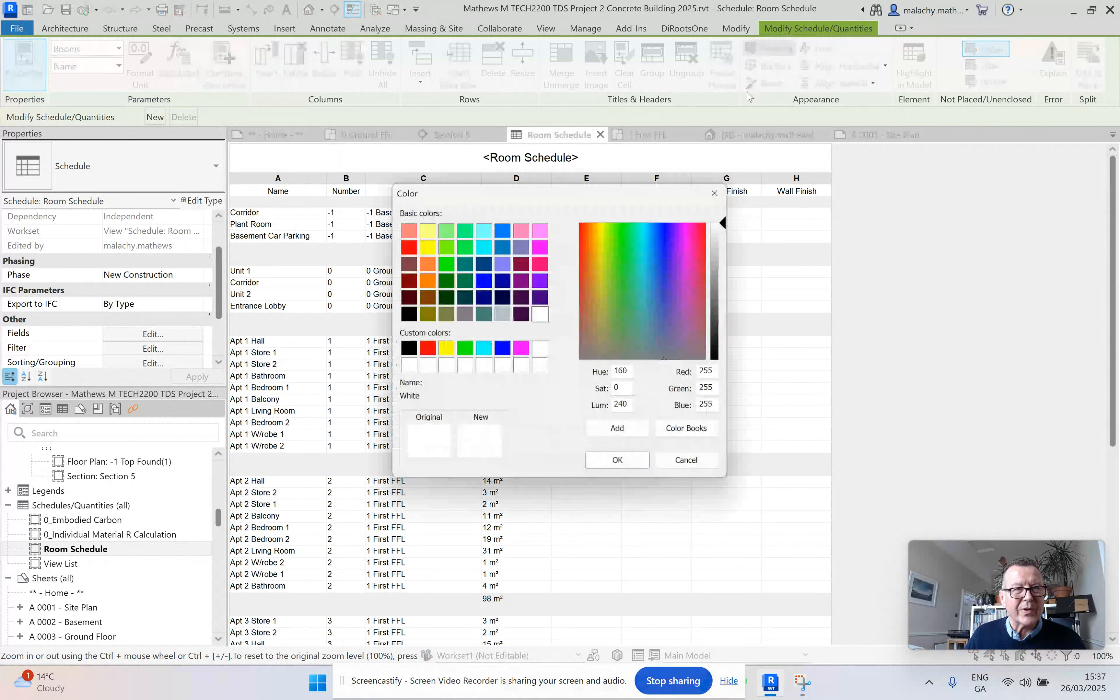
pyautogui.click(538, 230)
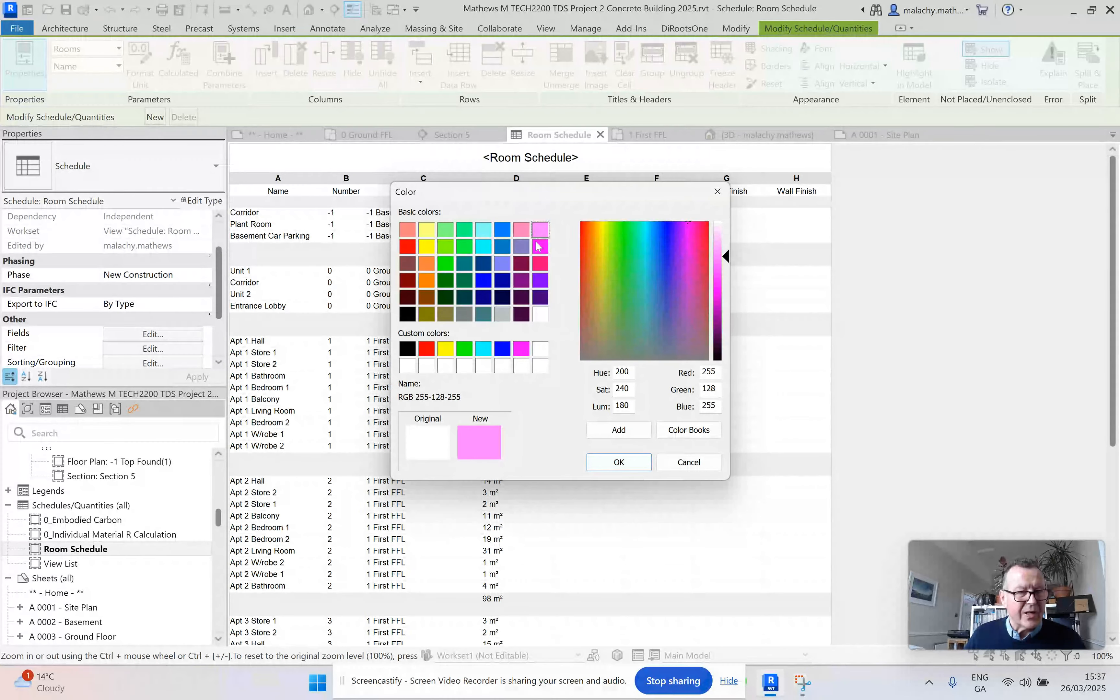
pyautogui.click(618, 462)
# - Shade the Area column header light green, RGB 128-255-128
pyautogui.click(528, 190)
pyautogui.click(771, 48)
pyautogui.click(444, 232)
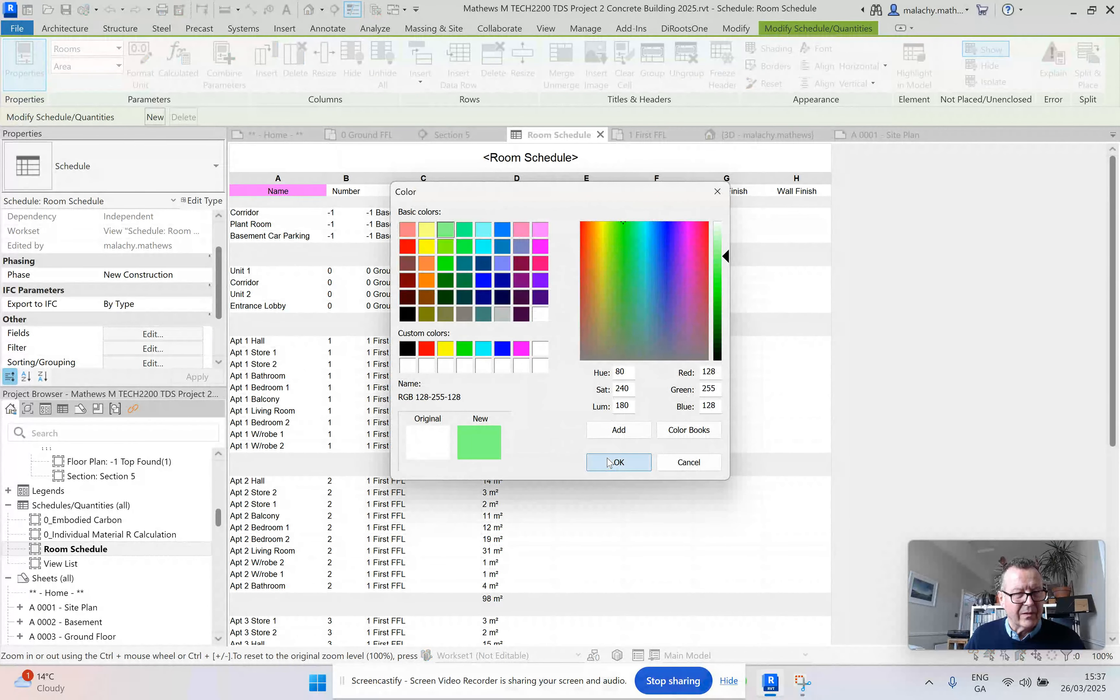
pyautogui.click(619, 462)
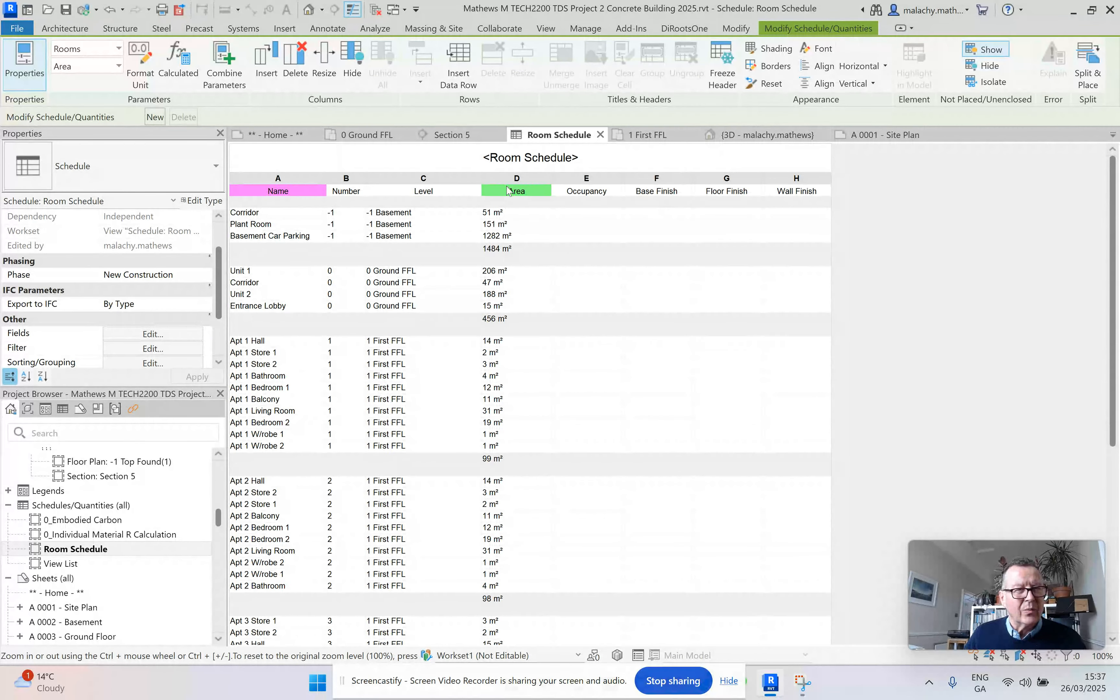
# - Turn on stripe rows in the schedule's appearance settings, with a pale olive first row stripe color lightened from RGB 128-128-064
pyautogui.click(153, 334)
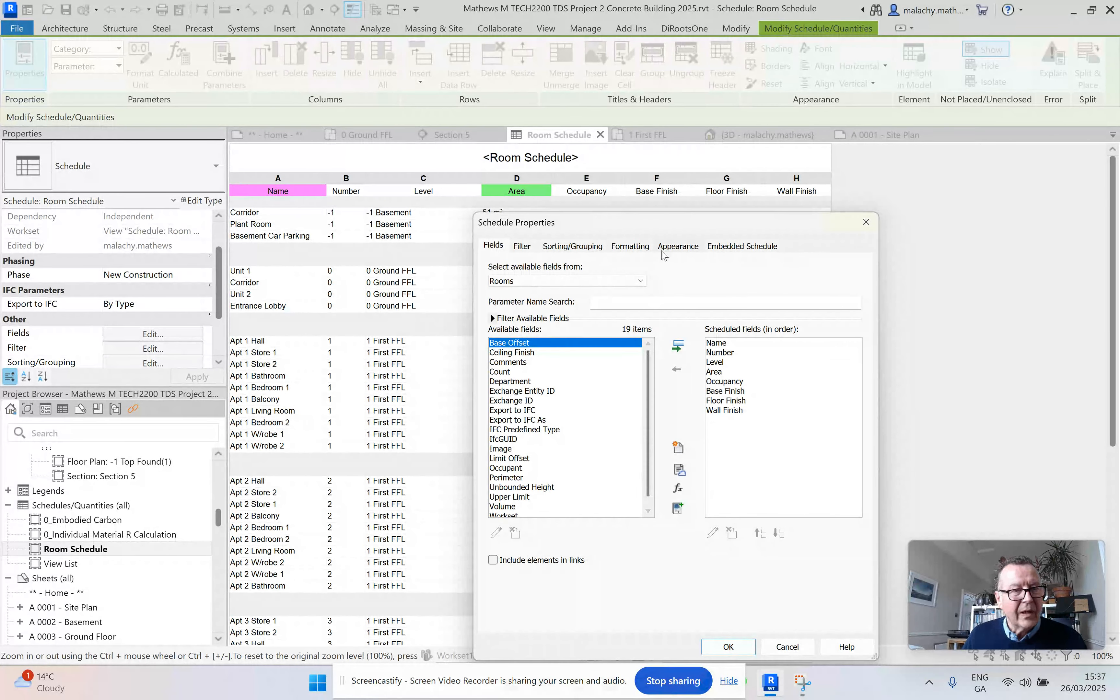
pyautogui.click(681, 246)
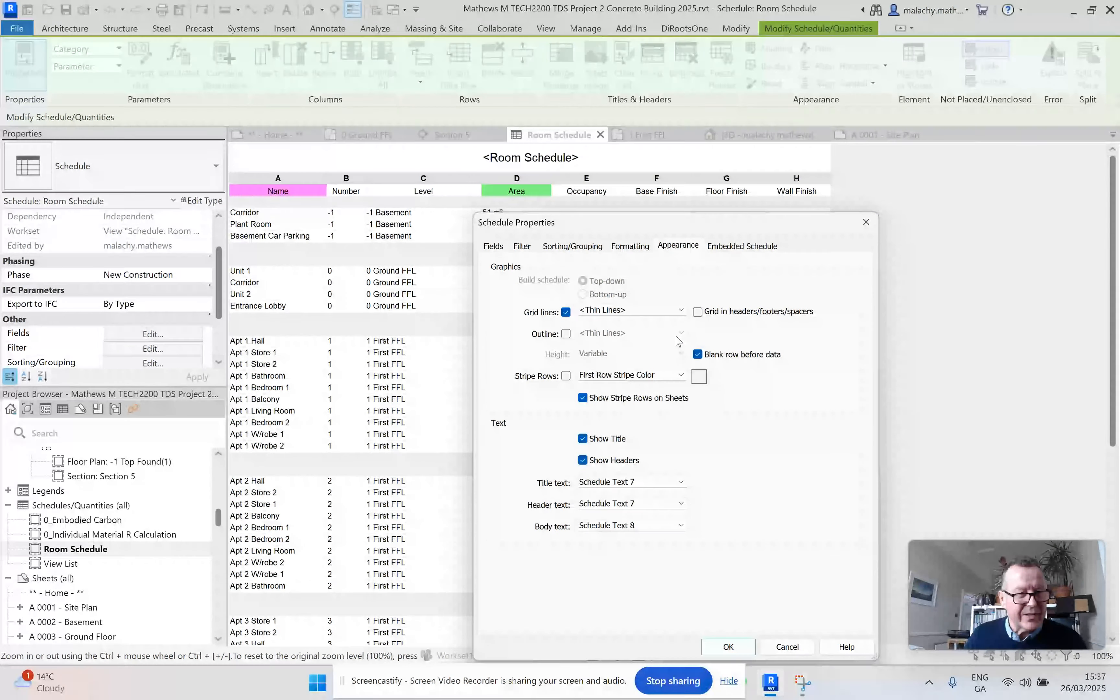
pyautogui.click(566, 375)
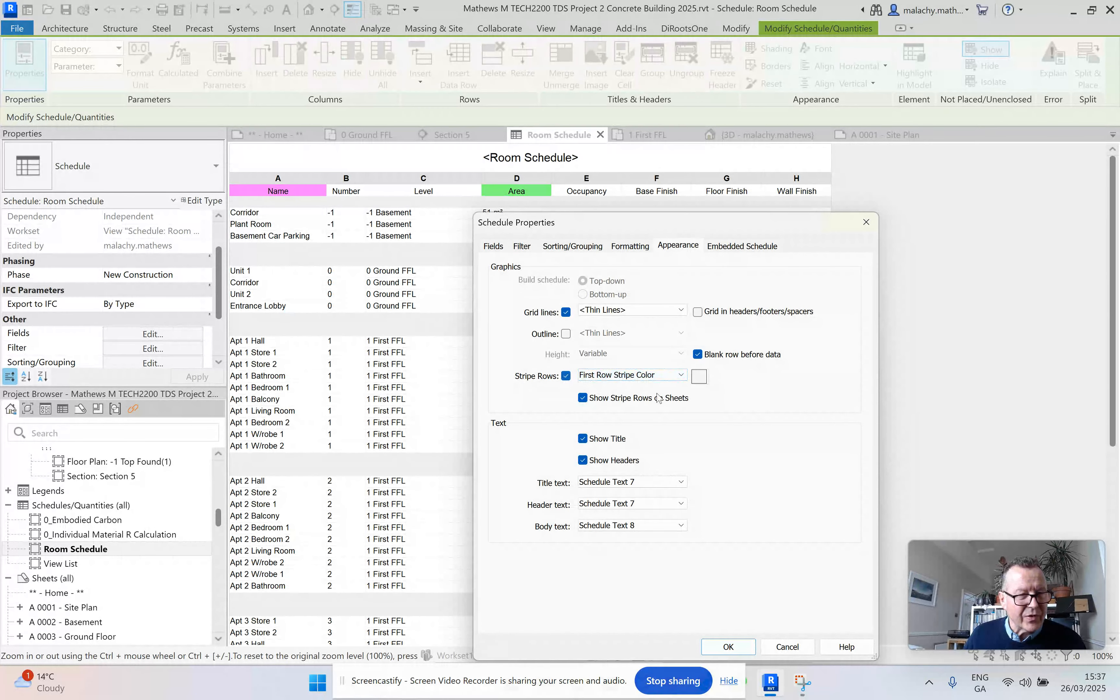
pyautogui.click(696, 377)
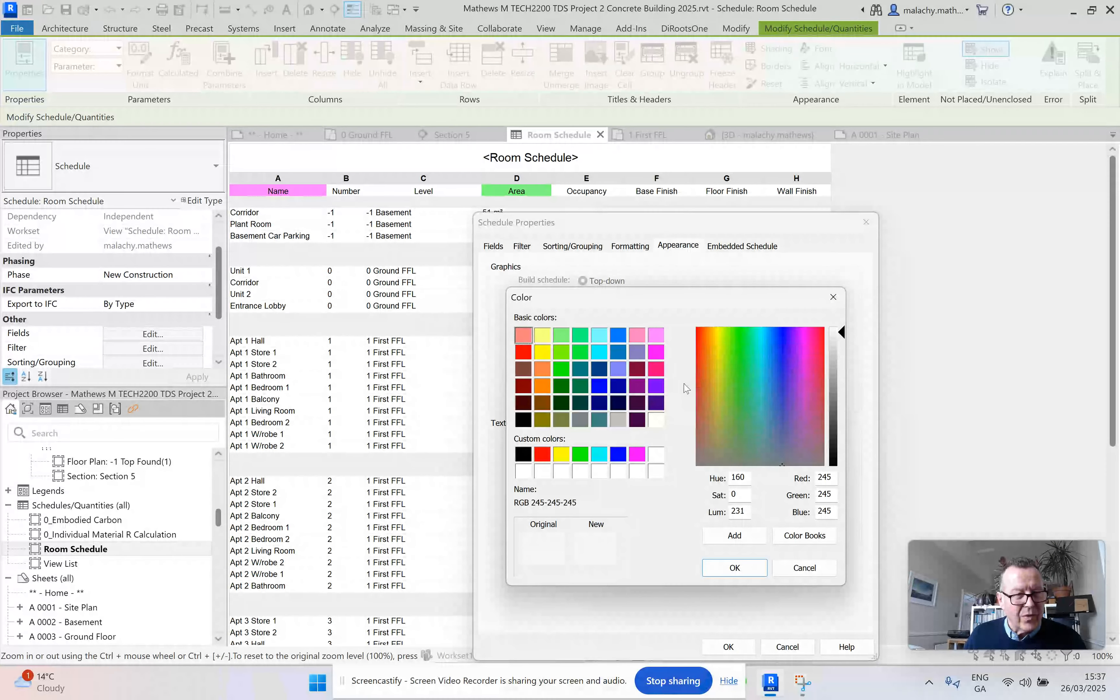
pyautogui.click(561, 420)
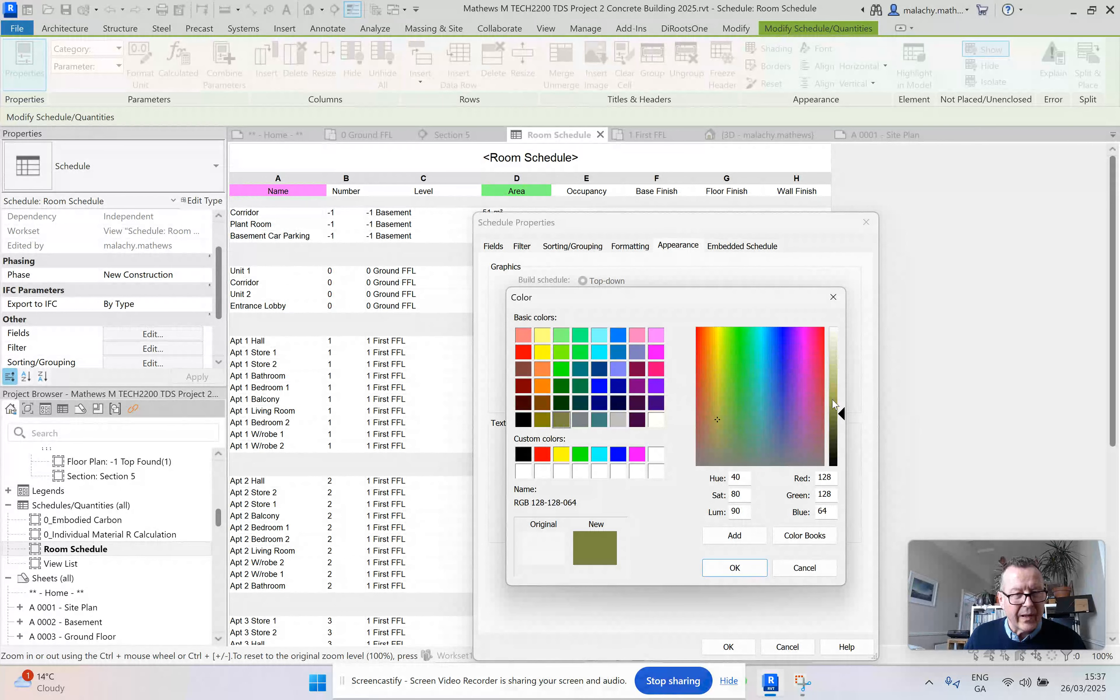
pyautogui.click(841, 386)
pyautogui.moveTo(841, 386); pyautogui.dragTo(843, 346)
pyautogui.click(727, 566)
pyautogui.click(729, 648)
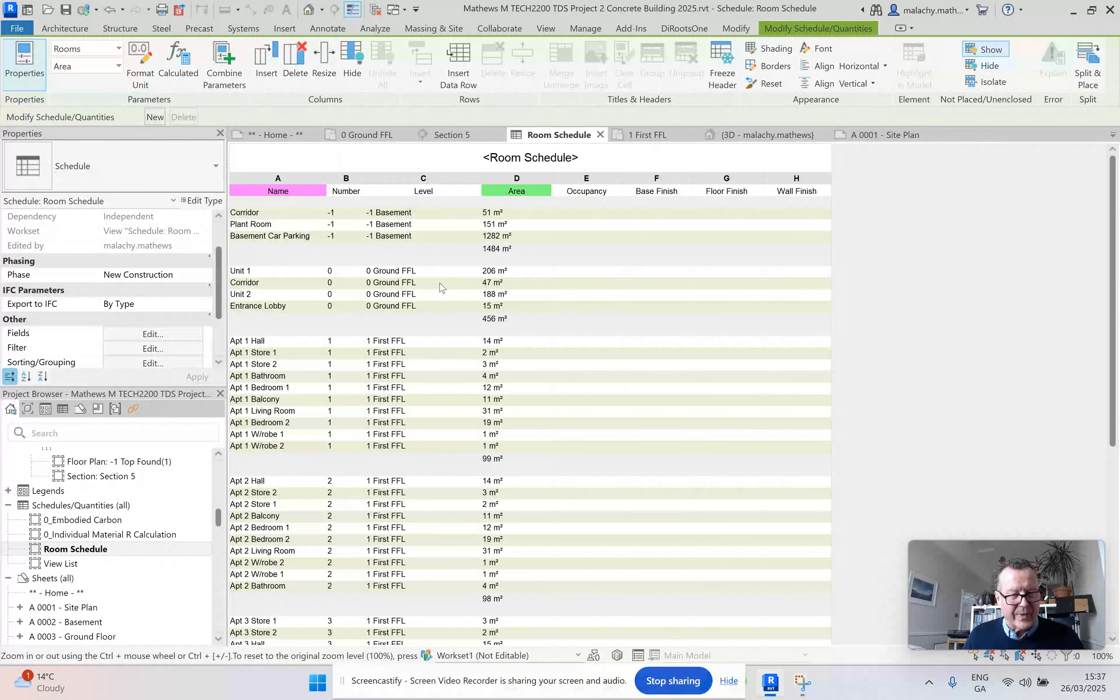
# - Set the ground floor Corridor's room number to 10 and check its grouping at the end of the schedule
pyautogui.click(337, 283)
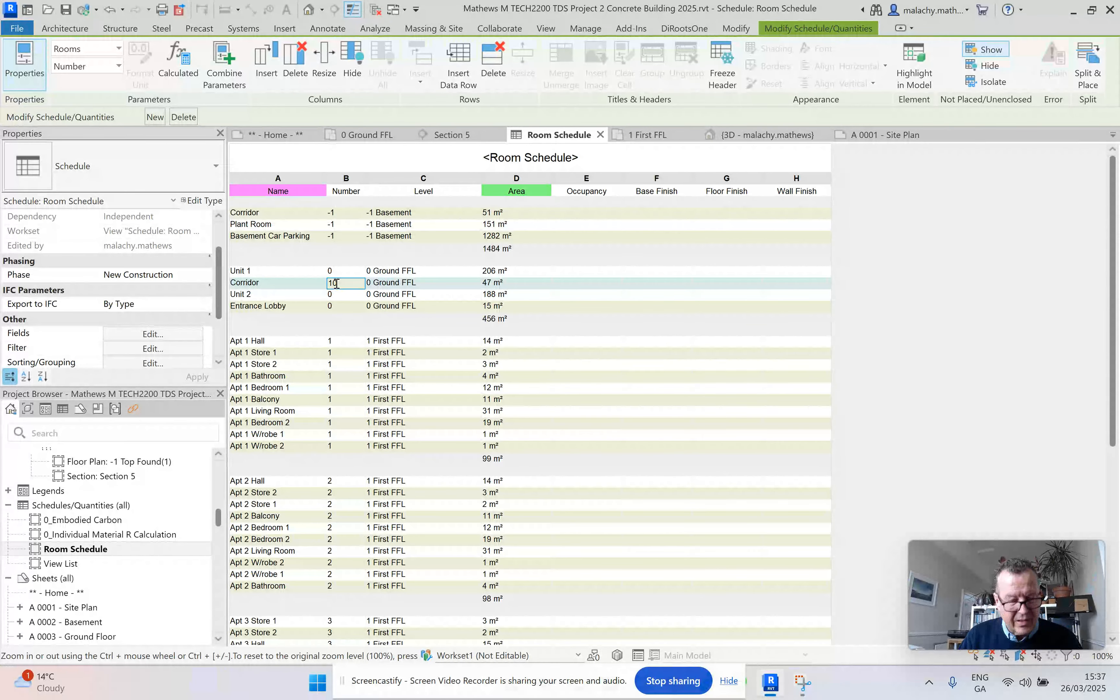
pyautogui.click(553, 323)
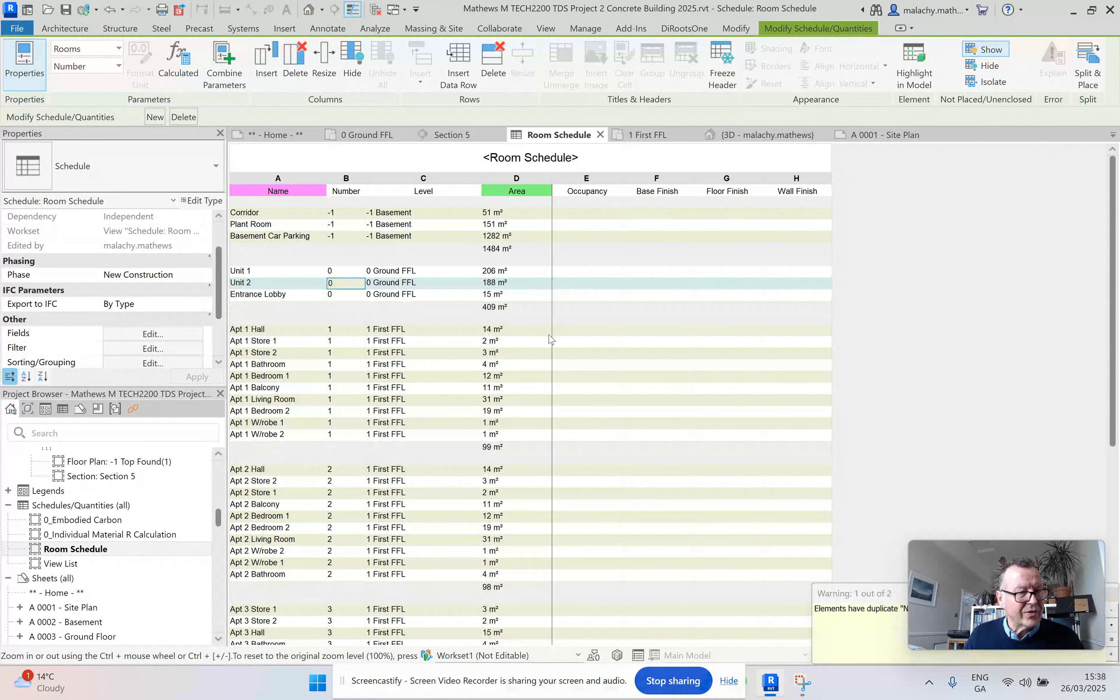
pyautogui.scroll(-5, 553, 340)
pyautogui.scroll(-3, 544, 342)
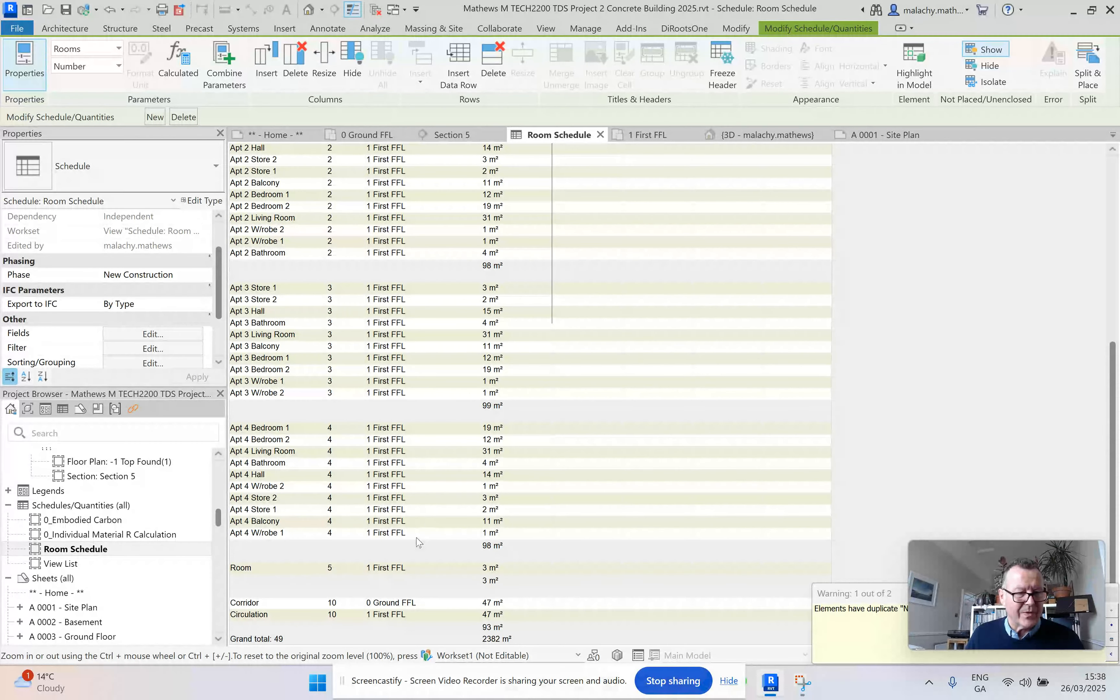
pyautogui.scroll(5, 444, 539)
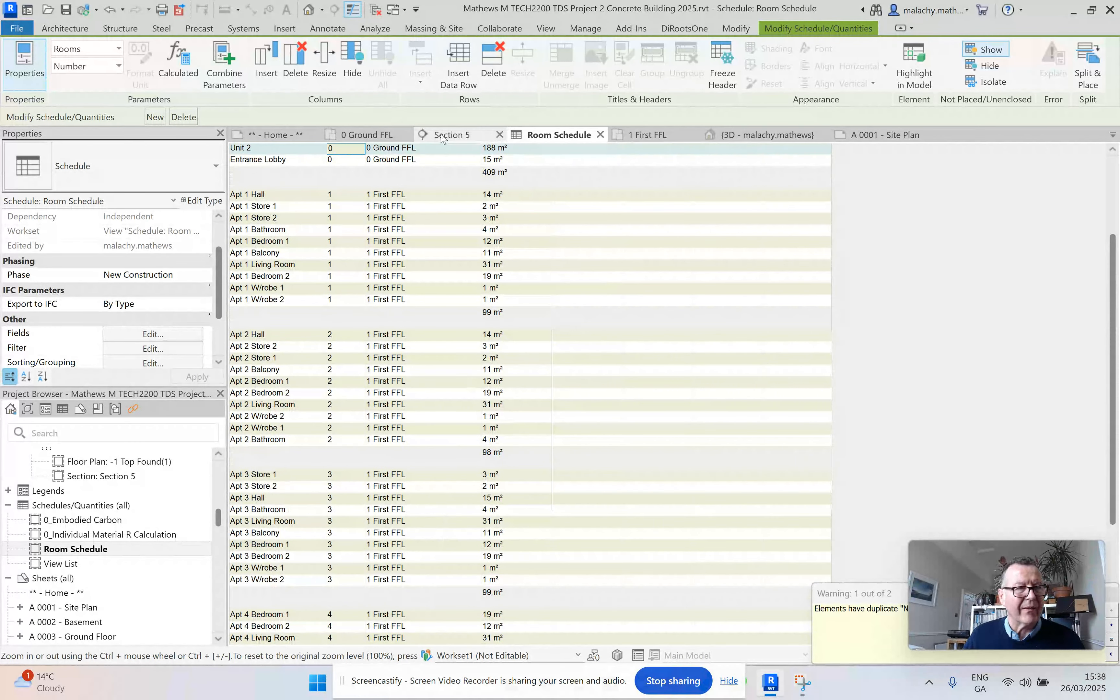
# - Turn off the Interior Fill and Reference subcategories of Rooms in the 1 First FFL floor plan's visibility overrides
pyautogui.click(650, 136)
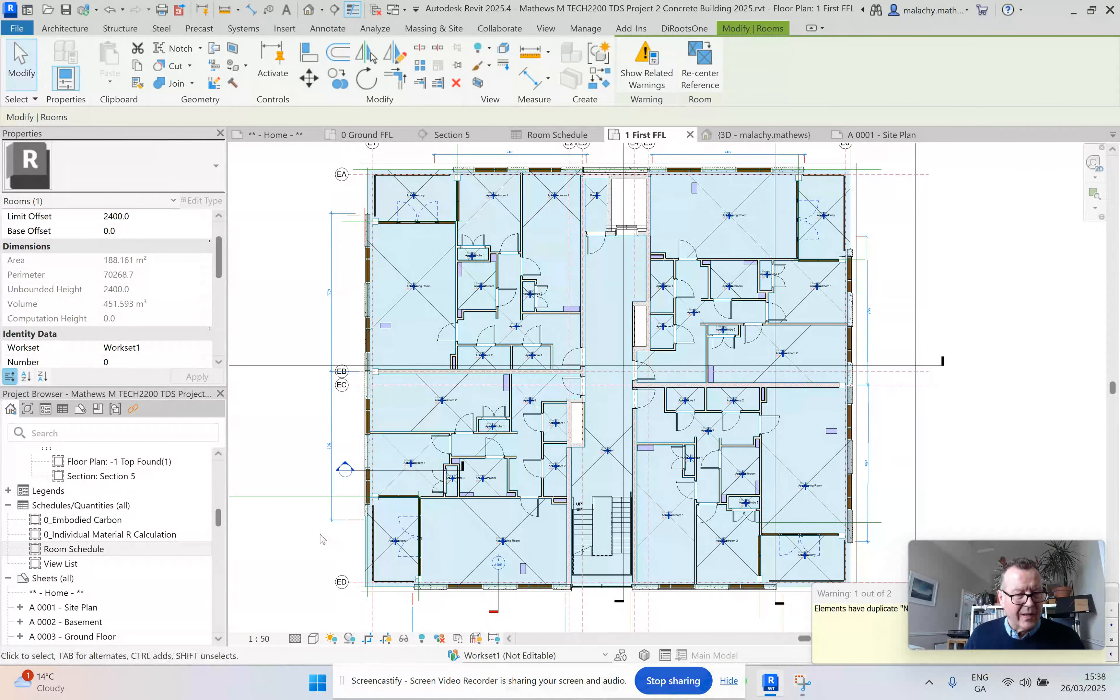
pyautogui.click(298, 521)
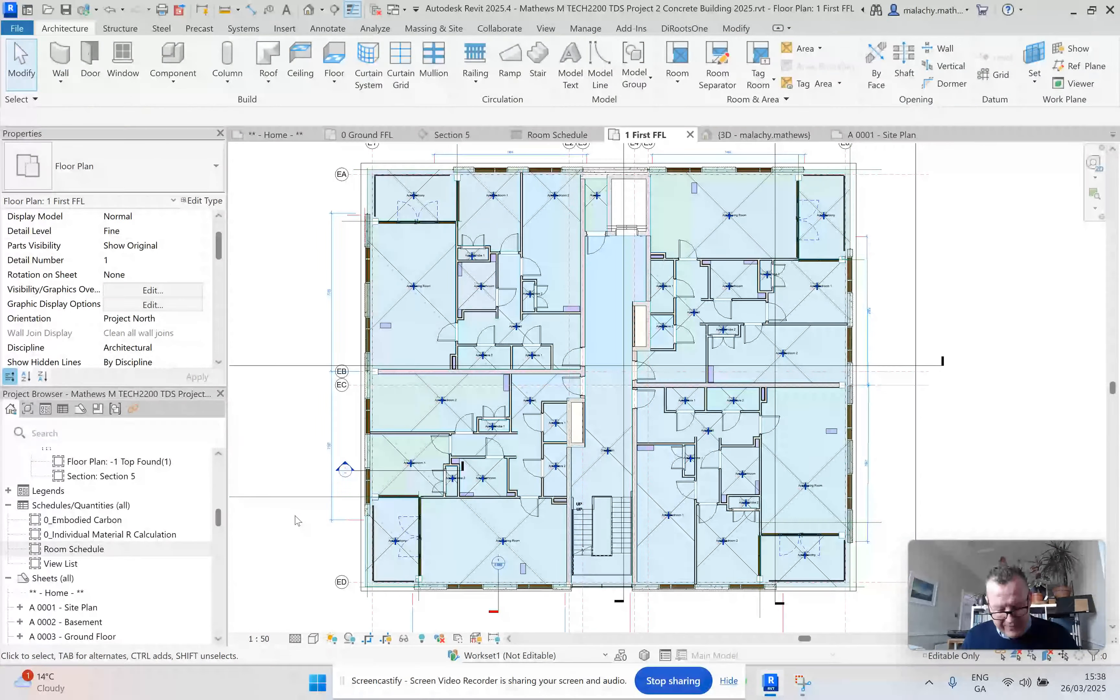
pyautogui.press('v')
pyautogui.press('g')
pyautogui.scroll(-10, 470, 490)
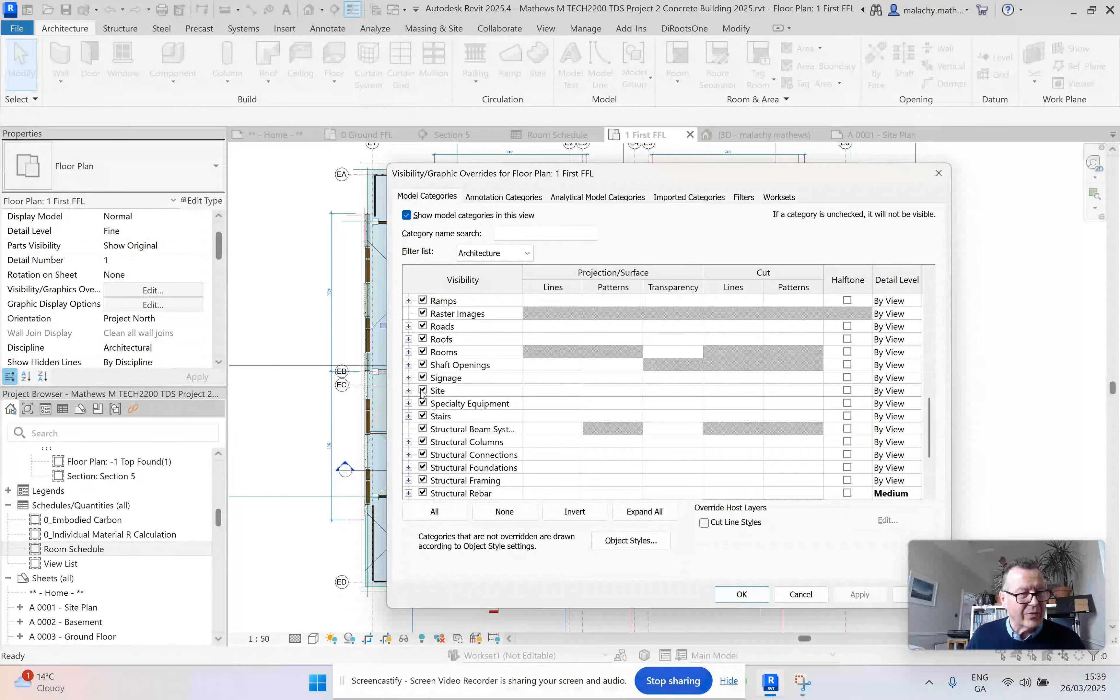
pyautogui.click(409, 352)
pyautogui.click(437, 377)
pyautogui.click(437, 390)
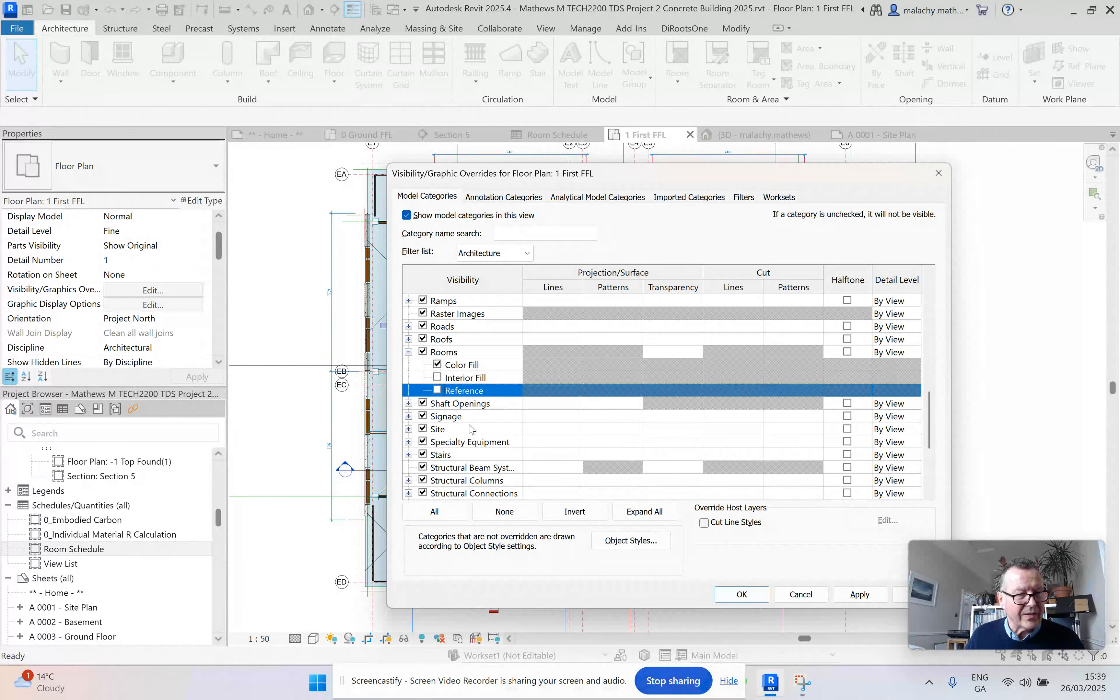
pyautogui.click(860, 594)
pyautogui.click(759, 595)
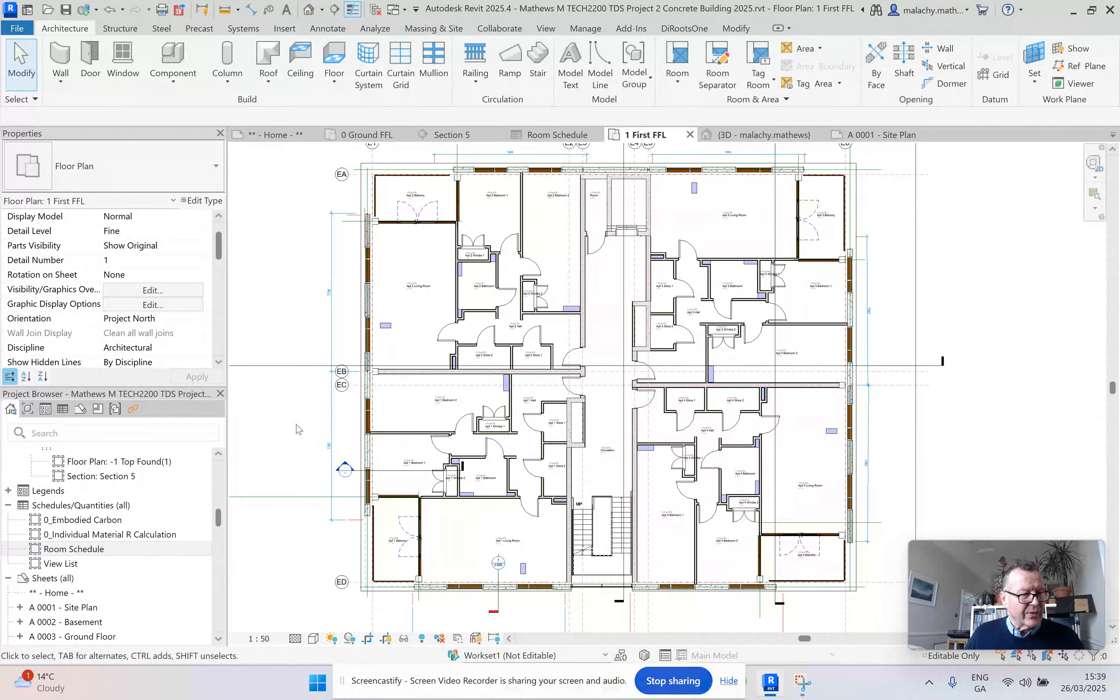
# - Duplicate the 1 First FFL floor plan with detailing
pyautogui.scroll(2, 179, 489)
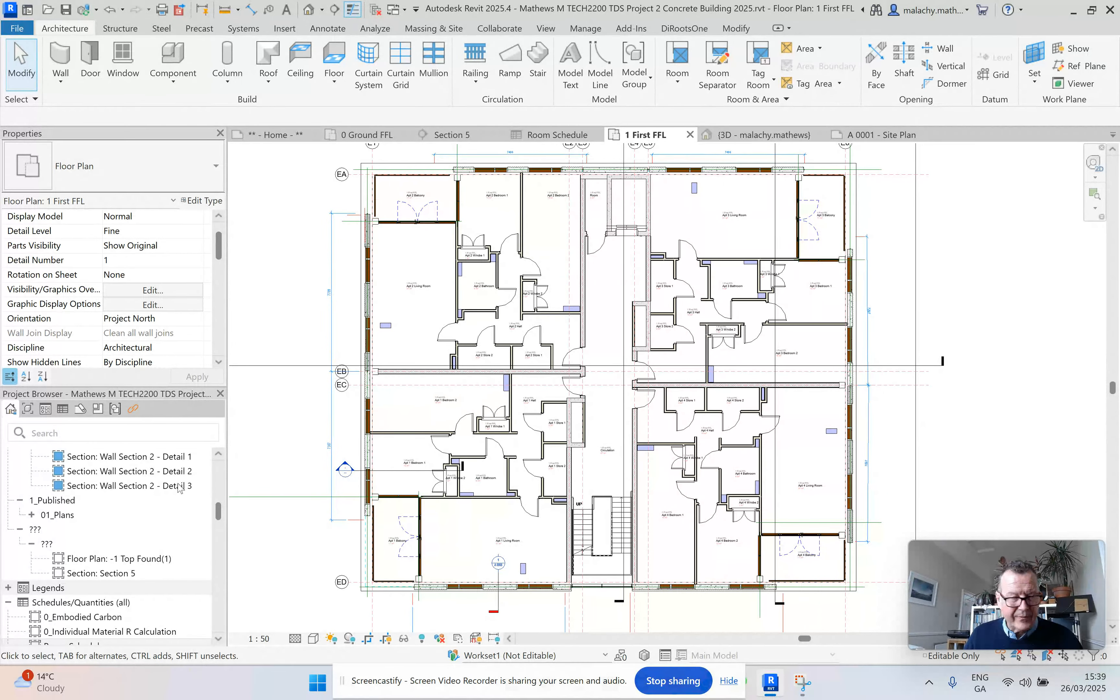
pyautogui.scroll(5, 148, 491)
pyautogui.scroll(5, 148, 491)
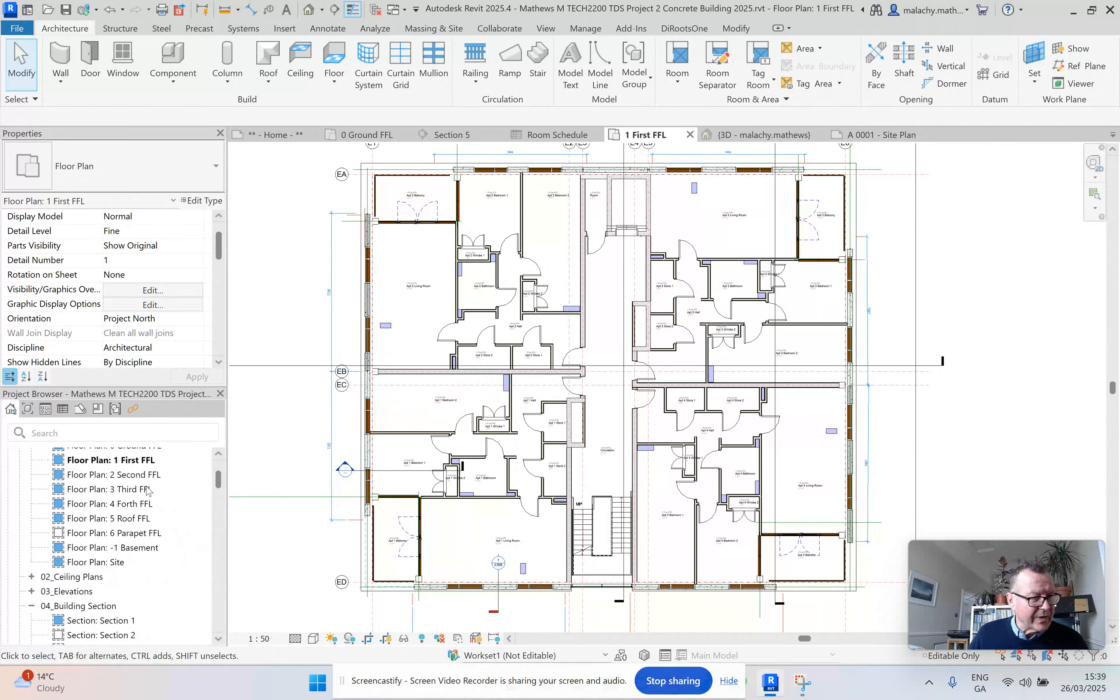
pyautogui.rightClick(140, 560)
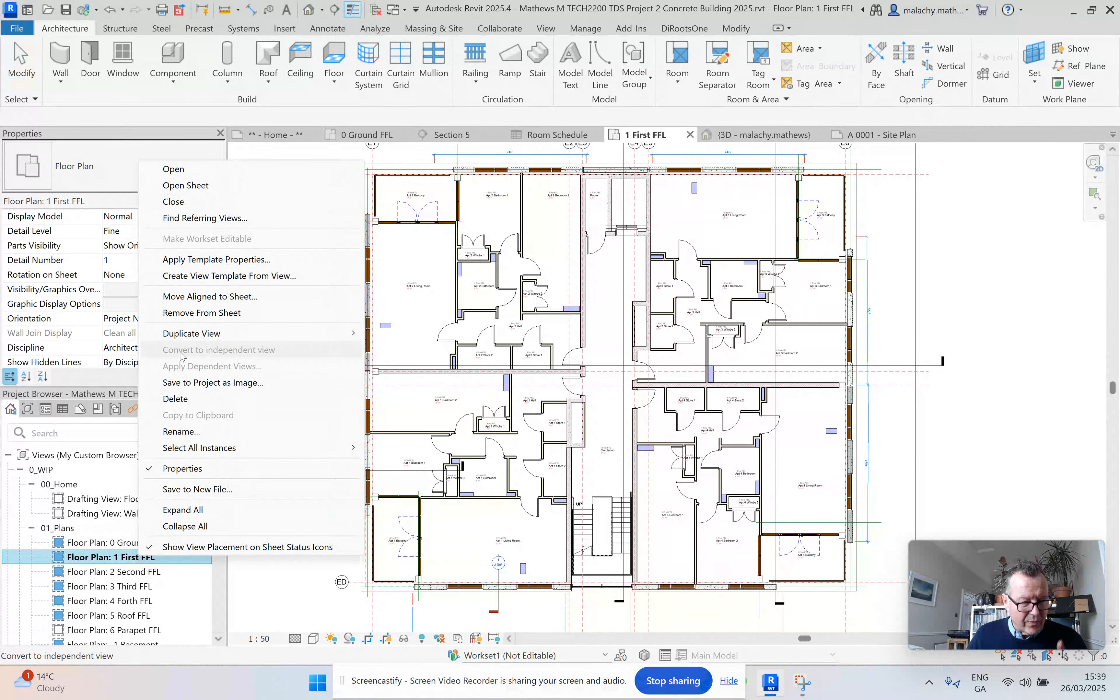
pyautogui.moveTo(206, 334)
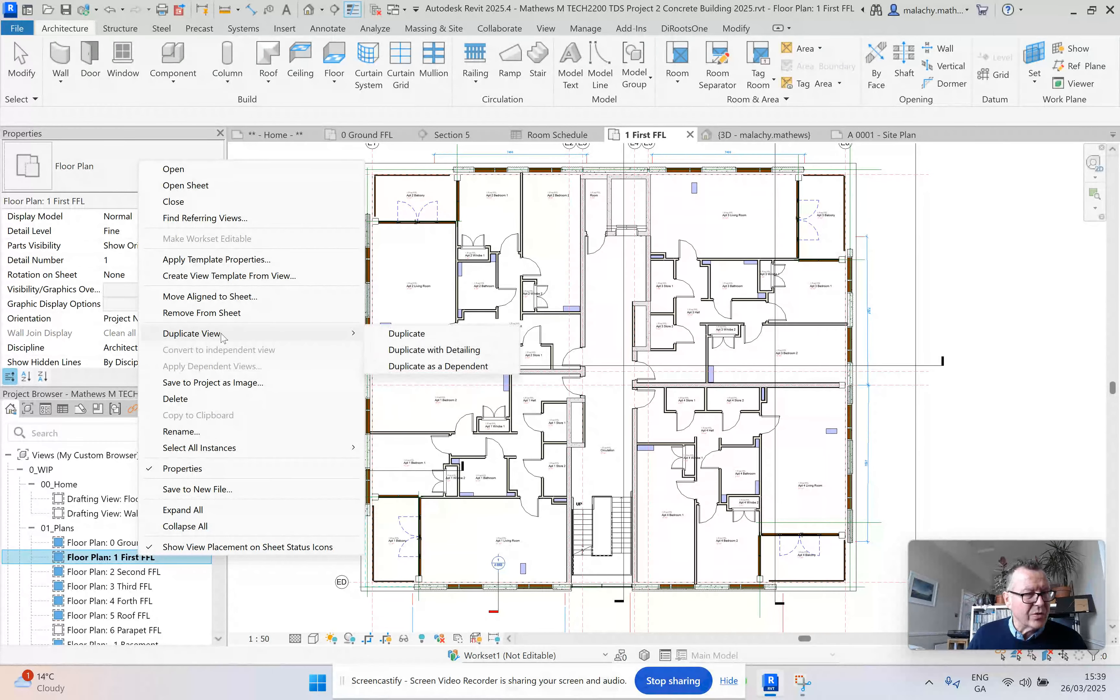
pyautogui.click(407, 348)
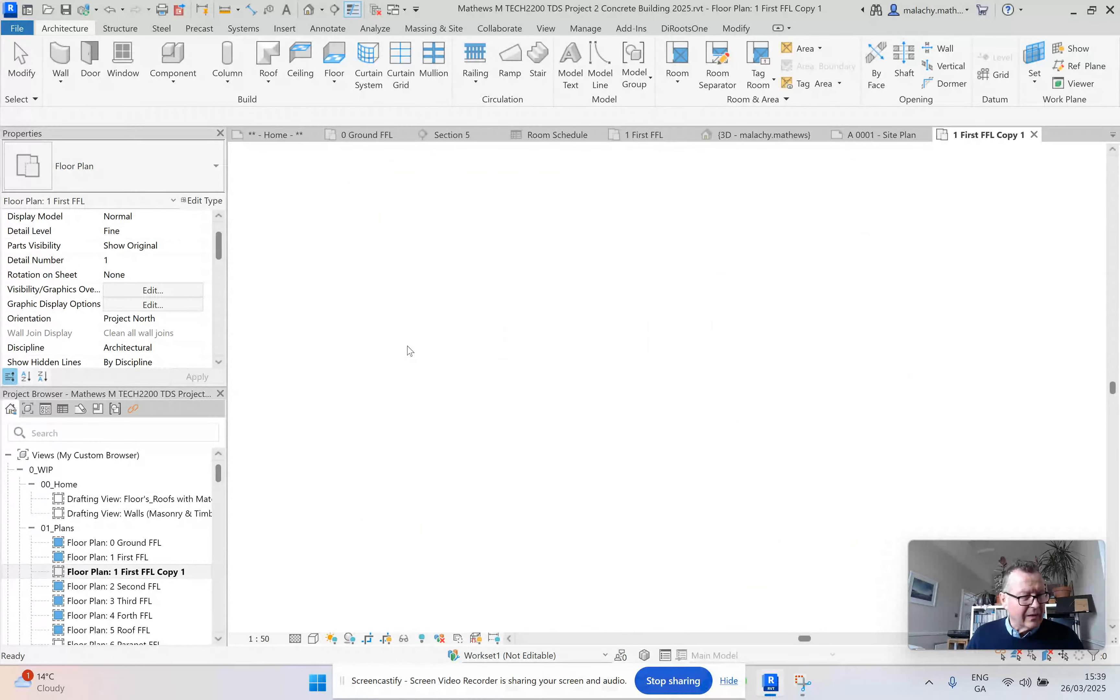
# - Rename the copied first floor plan as 1 First FFL Fire
pyautogui.rightClick(190, 572)
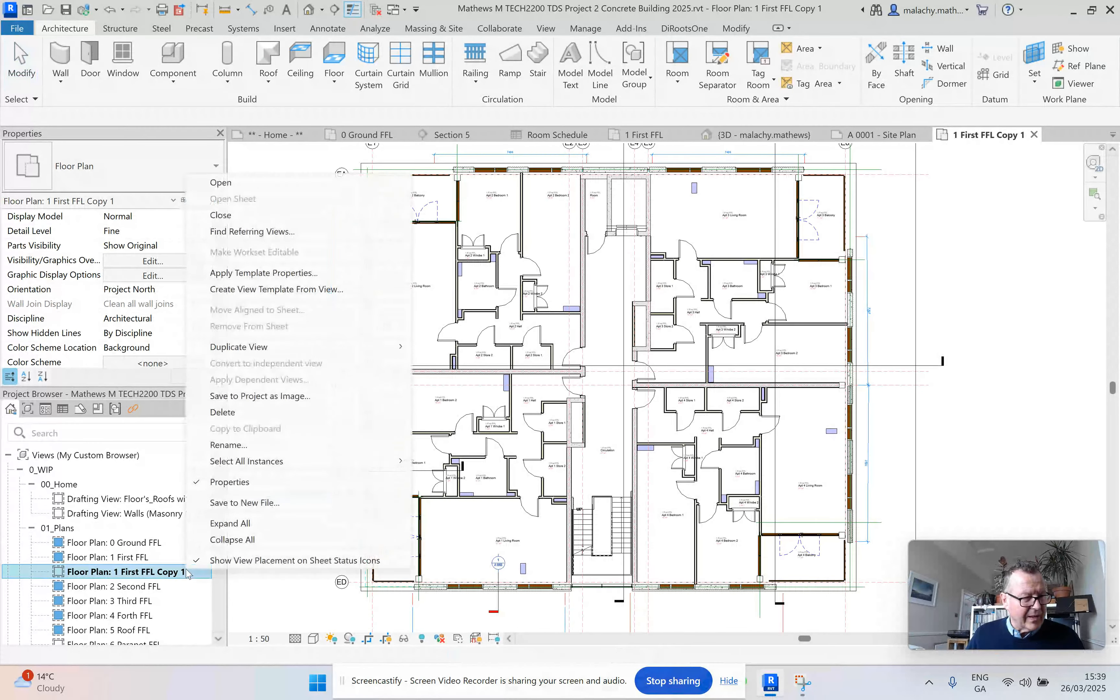
pyautogui.click(229, 445)
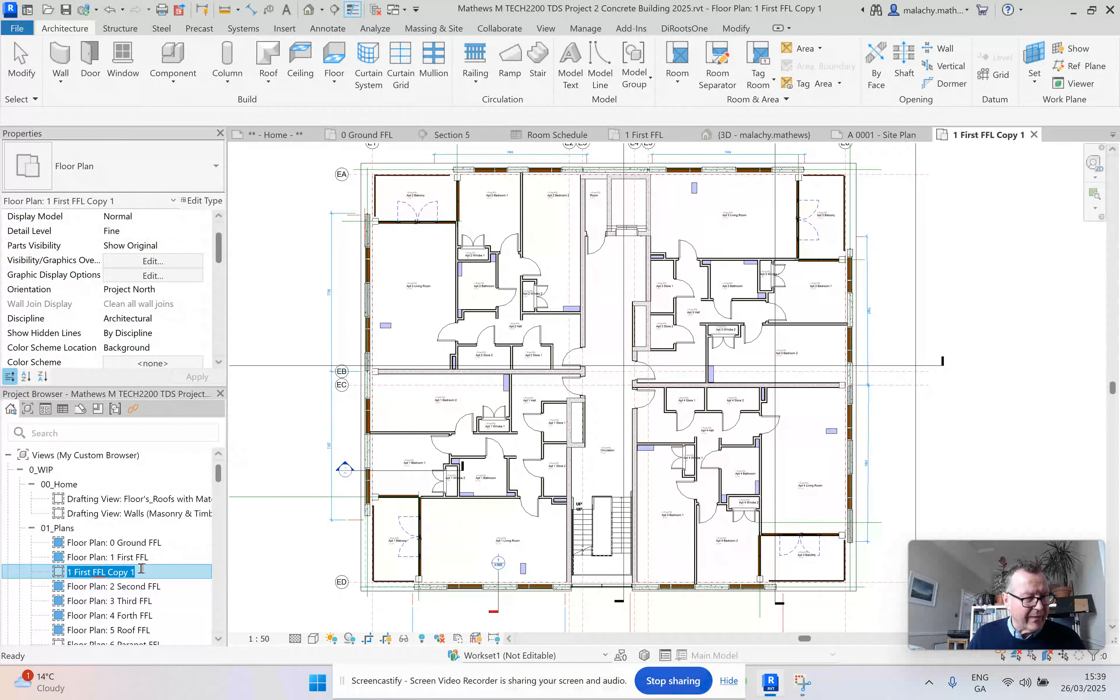
pyautogui.moveTo(141, 572); pyautogui.dragTo(111, 573)
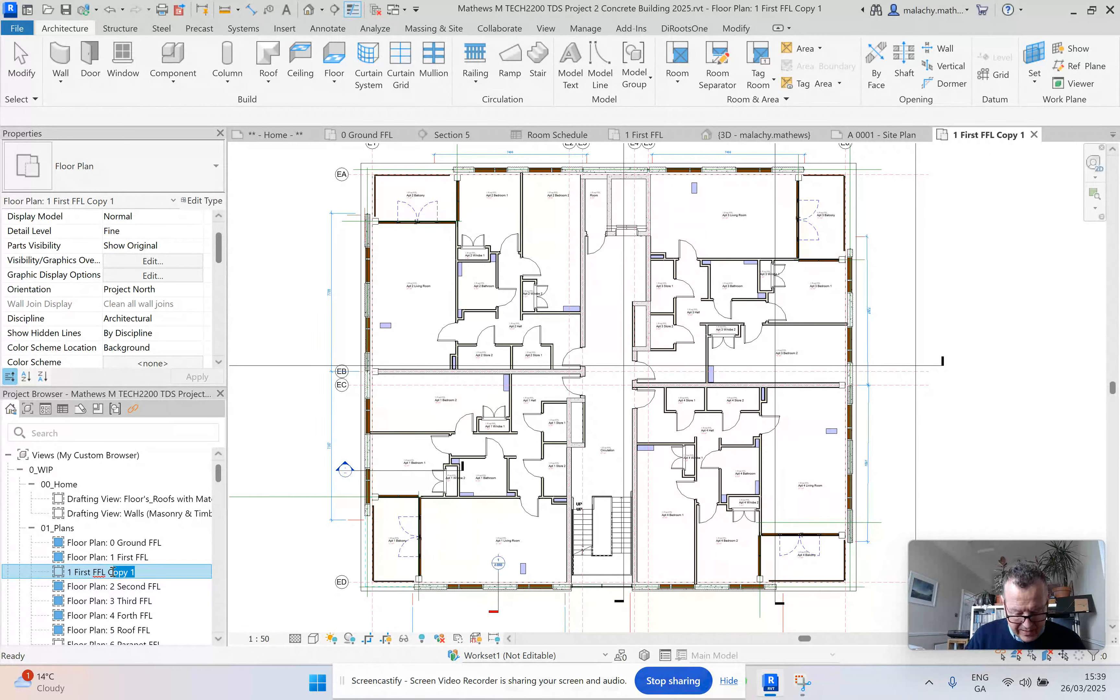
pyautogui.write('Fire')
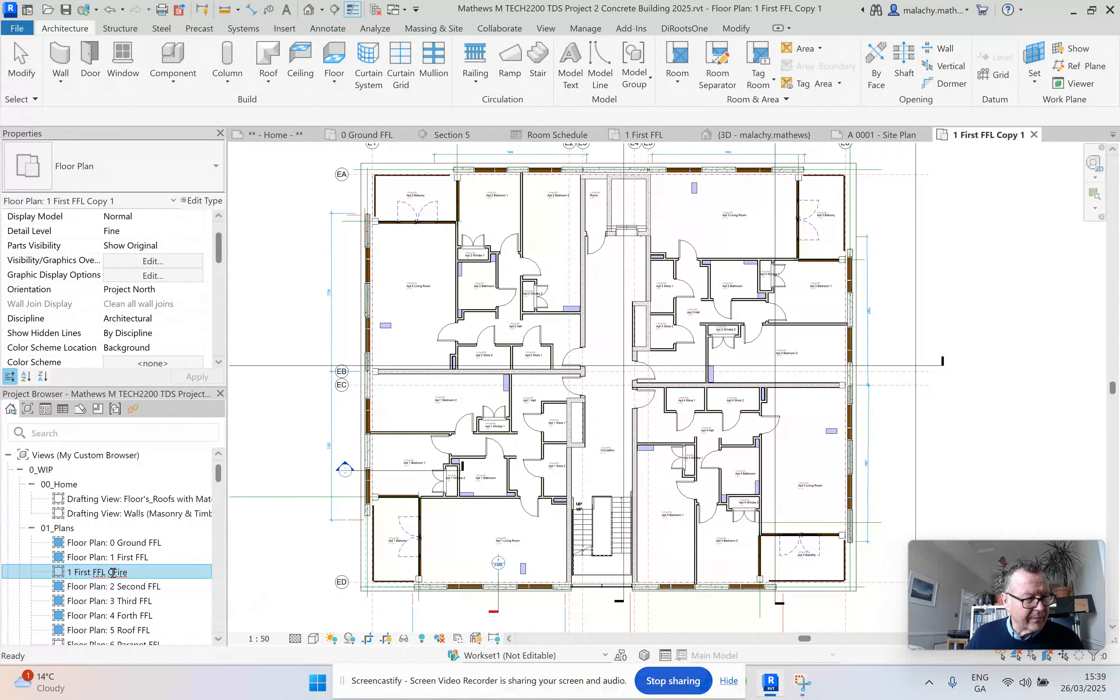
pyautogui.click(113, 573)
pyautogui.press('BackSpace')
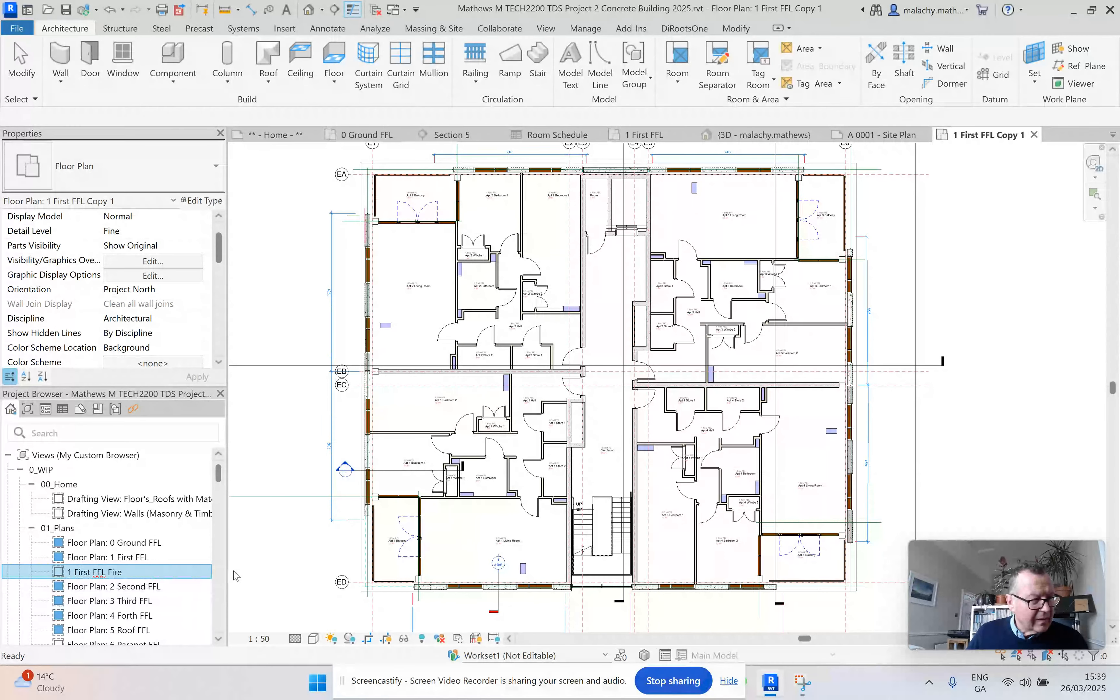
pyautogui.press('Return')
# - Make another duplicate with detailing from the original 1 First FFL floor plan
pyautogui.click(150, 558)
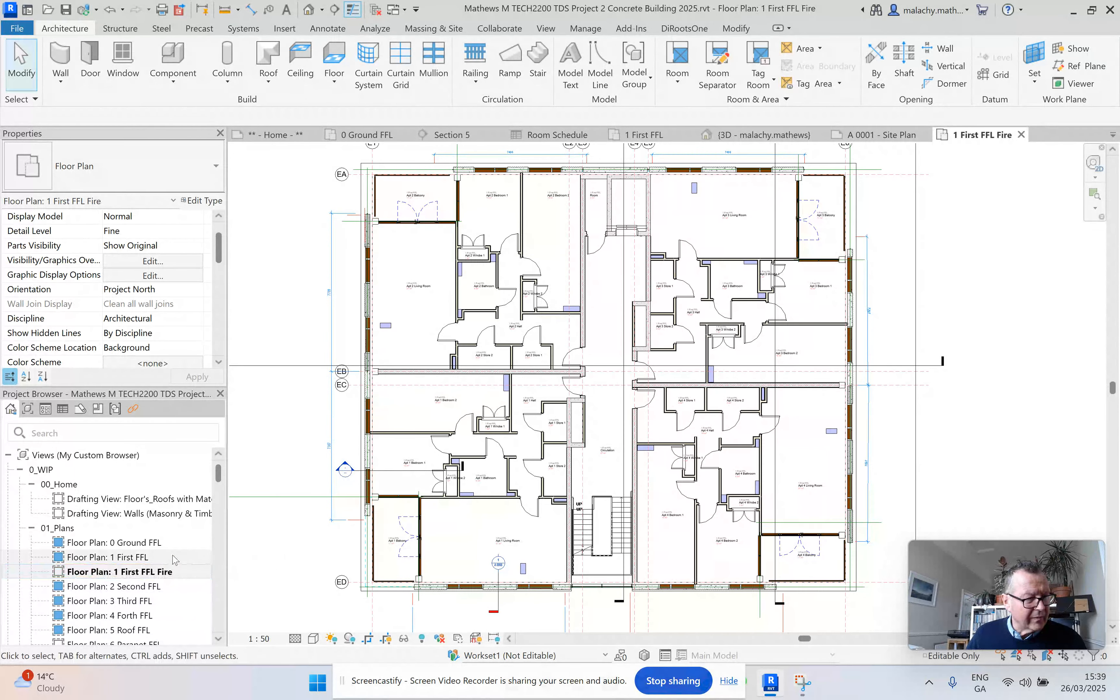
pyautogui.rightClick(149, 558)
pyautogui.moveTo(352, 334)
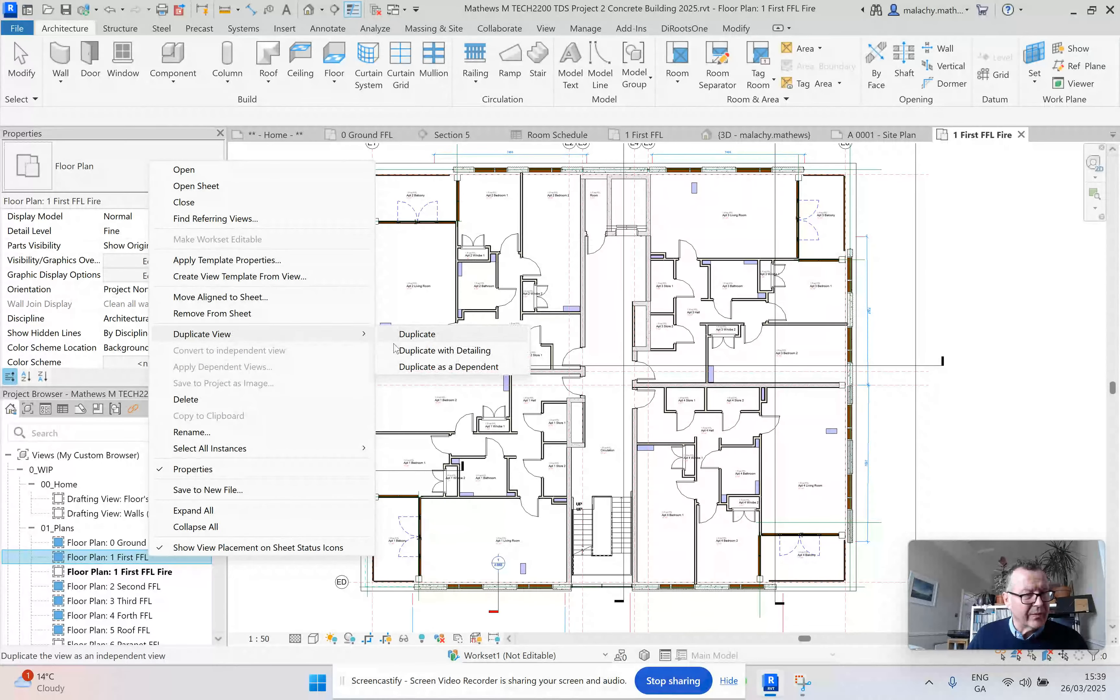
pyautogui.click(402, 351)
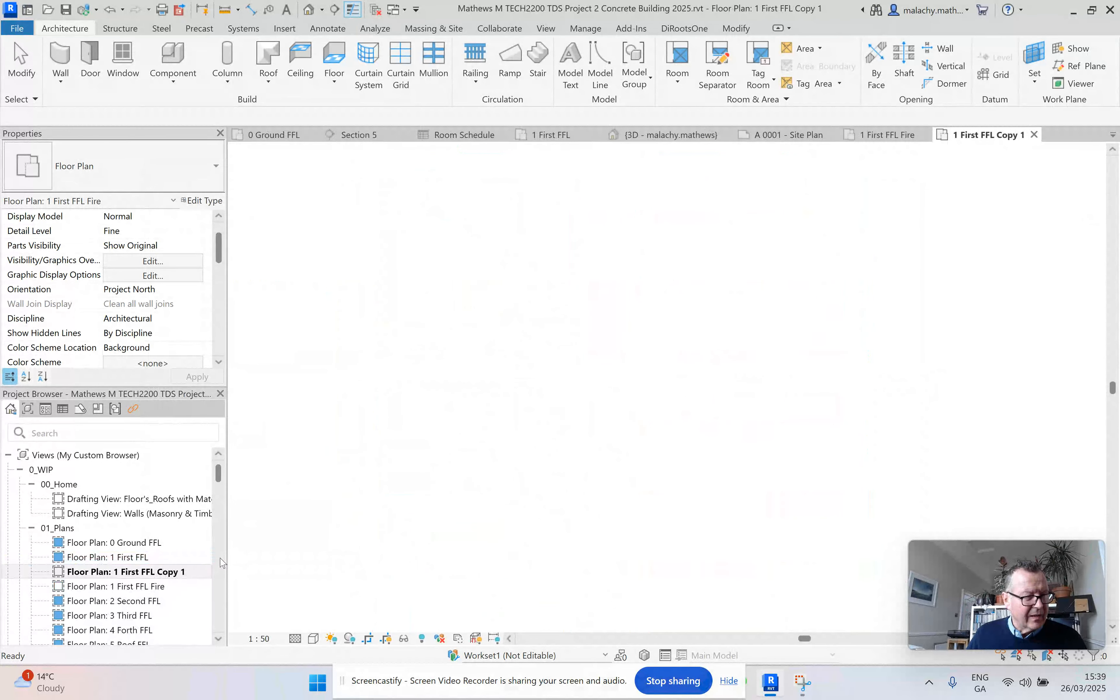
# - Rename the second copy of the first floor plan as 1 First FFL Access
pyautogui.click(192, 574)
pyautogui.rightClick(193, 574)
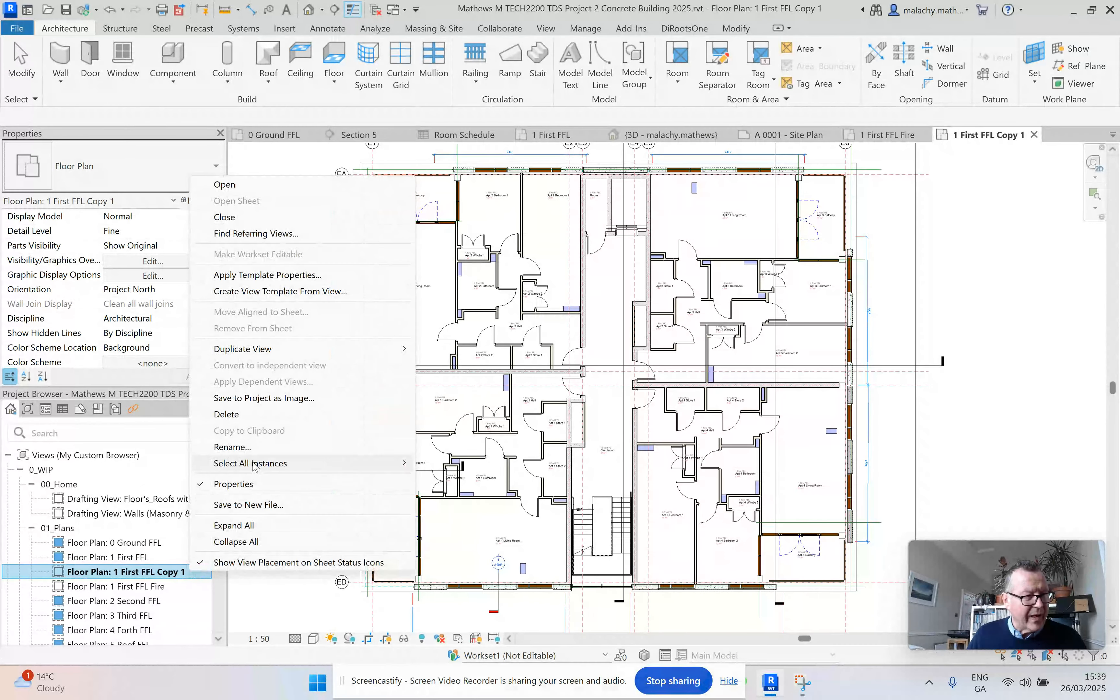
pyautogui.click(233, 447)
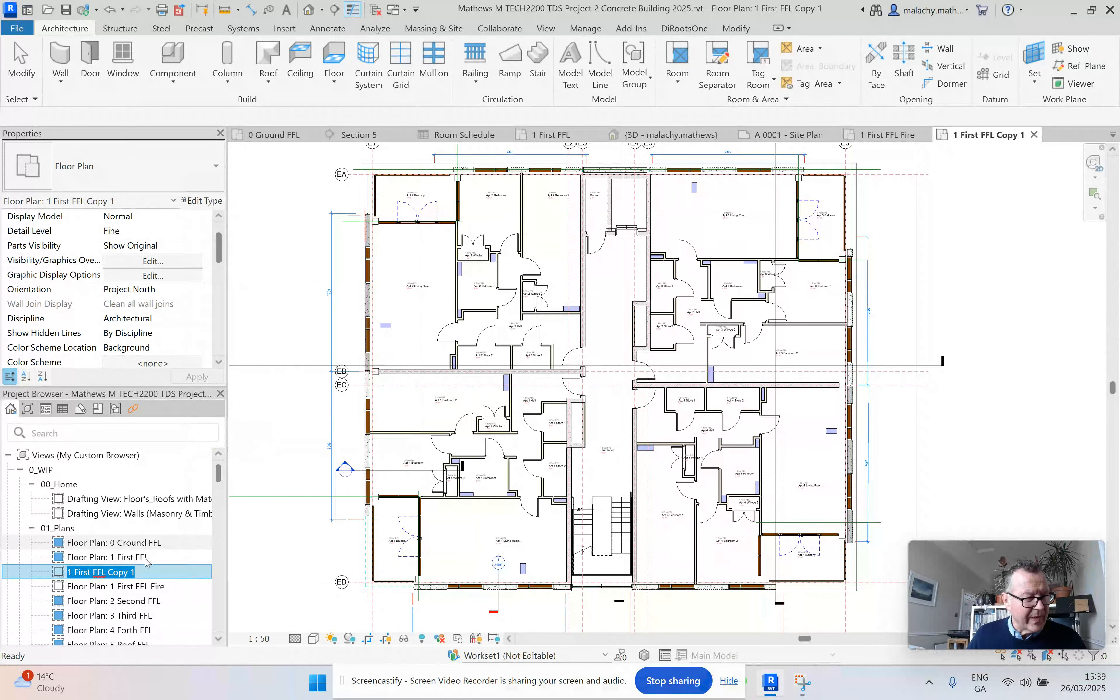
pyautogui.click(144, 573)
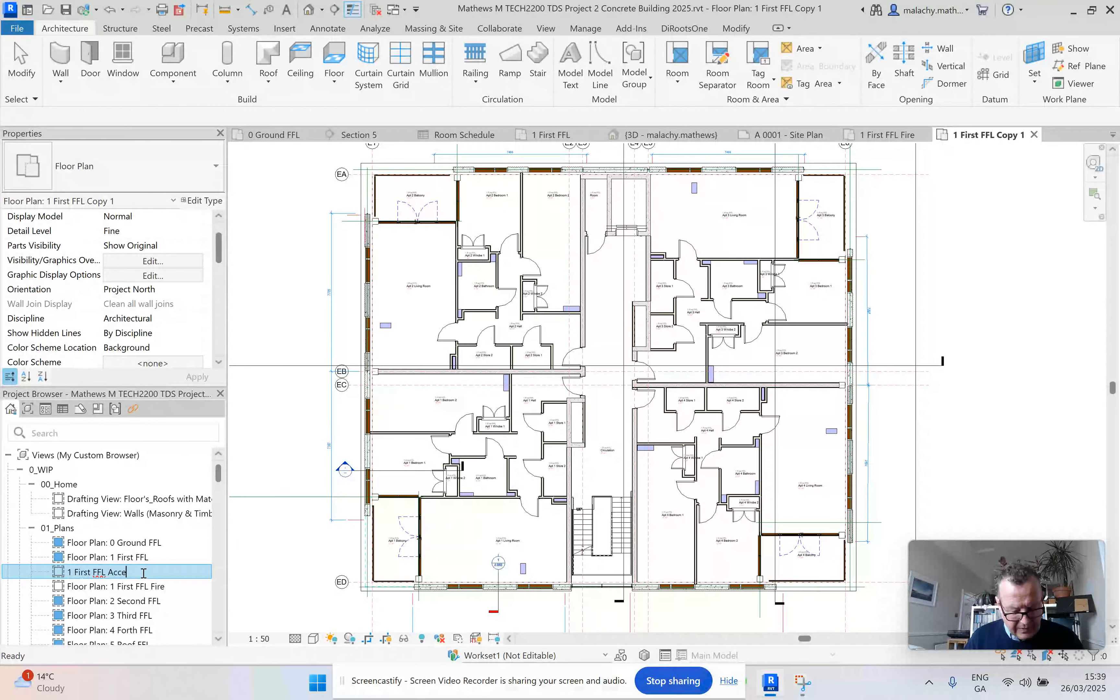
pyautogui.click(280, 564)
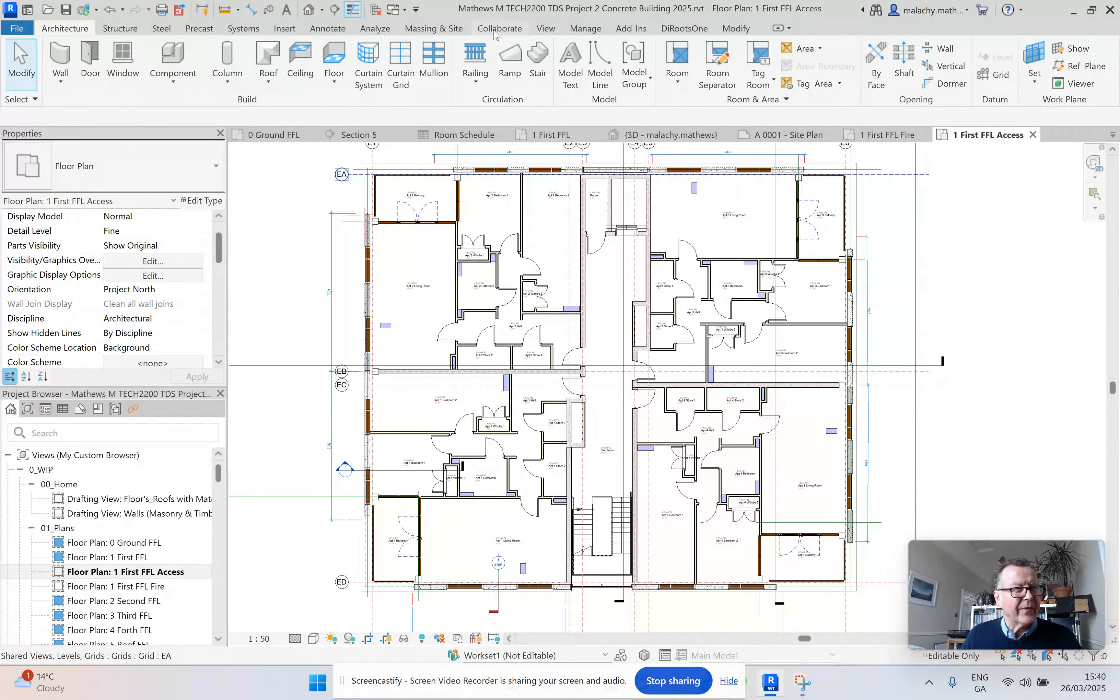
# - Place a rectangular callout around the whole of Apt 4 in the 1 First FFL Access plan
pyautogui.click(545, 29)
pyautogui.click(528, 80)
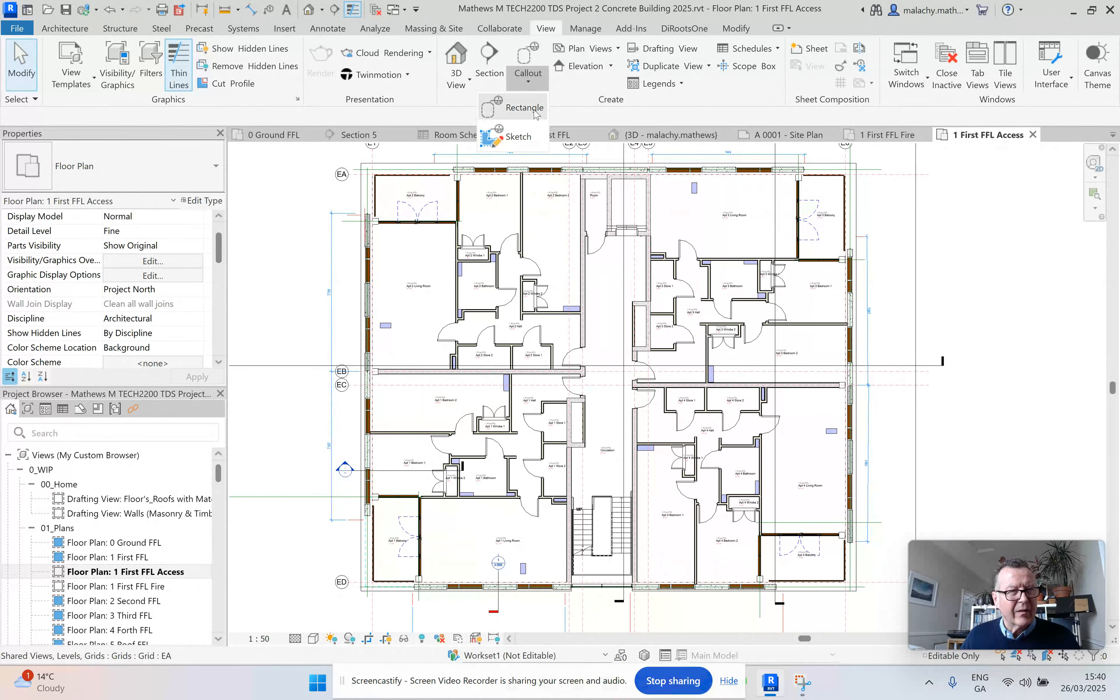
pyautogui.click(619, 374)
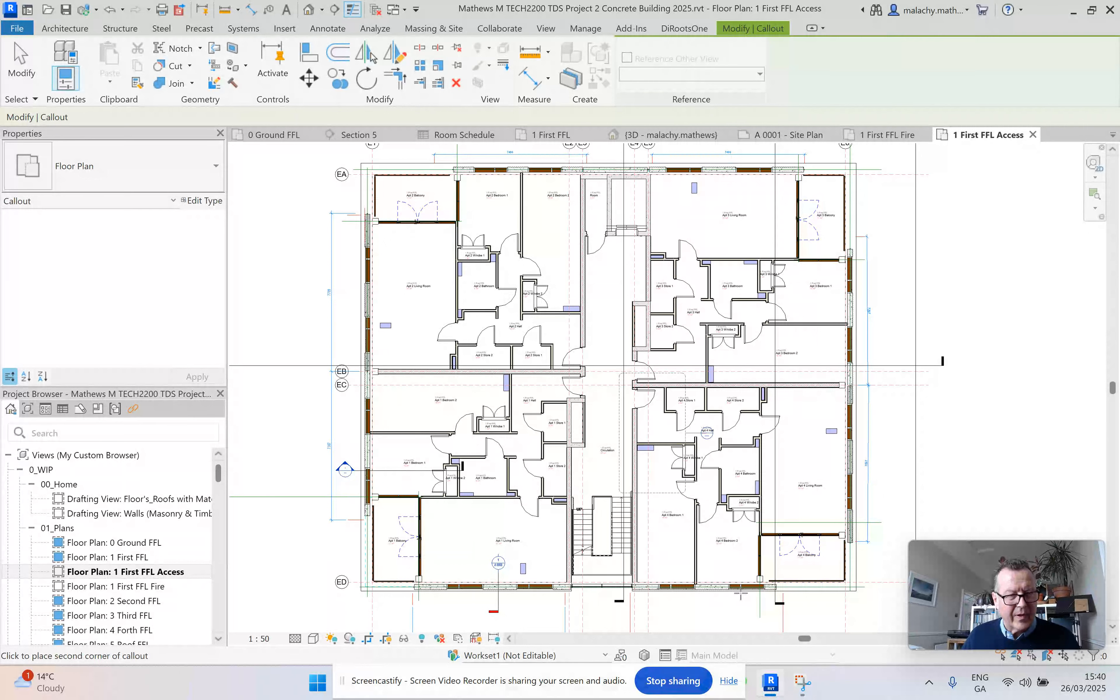
pyautogui.click(866, 600)
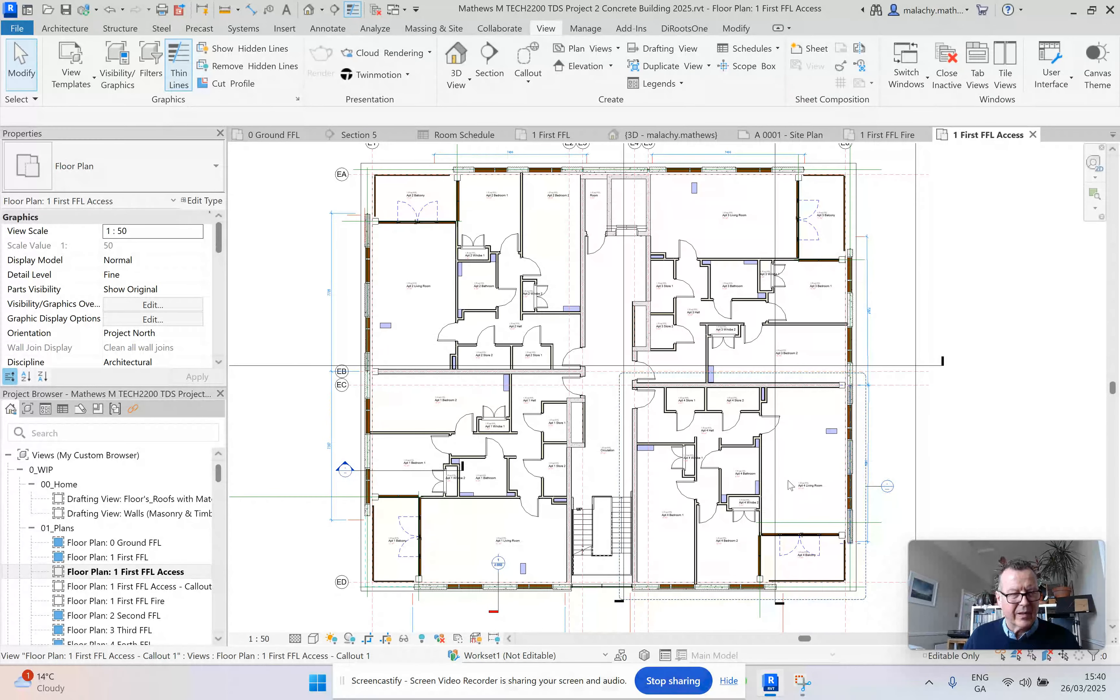
# - Rename the Apt 4 callout view as 1 First FFL Apt Services
pyautogui.click(180, 589)
pyautogui.rightClick(180, 588)
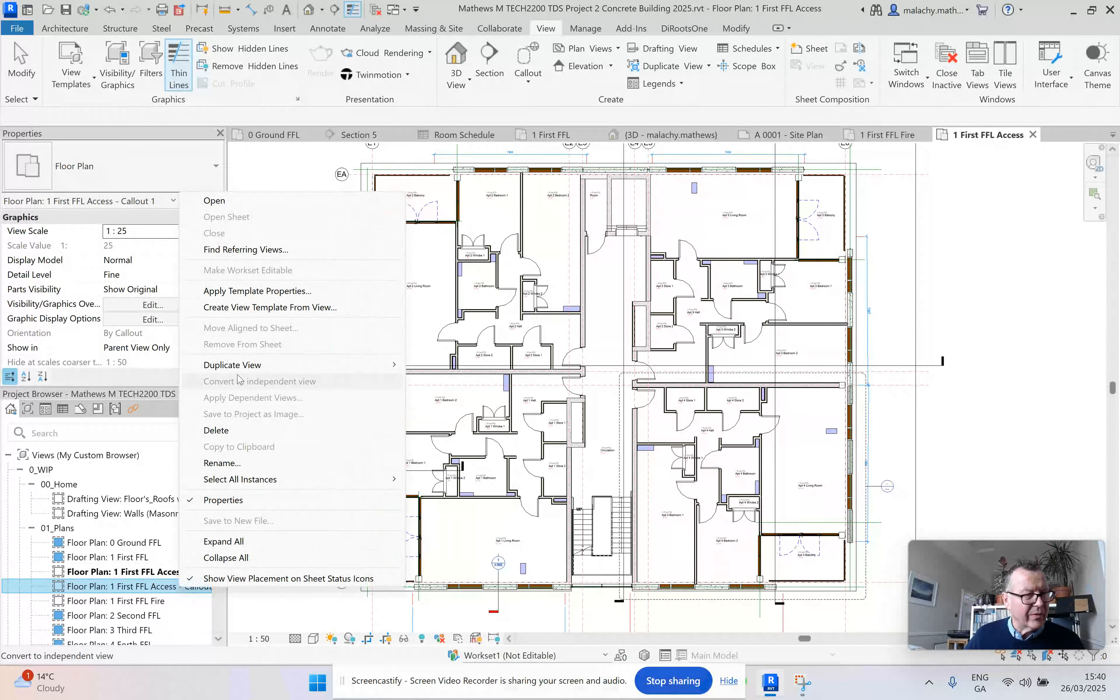
pyautogui.click(222, 463)
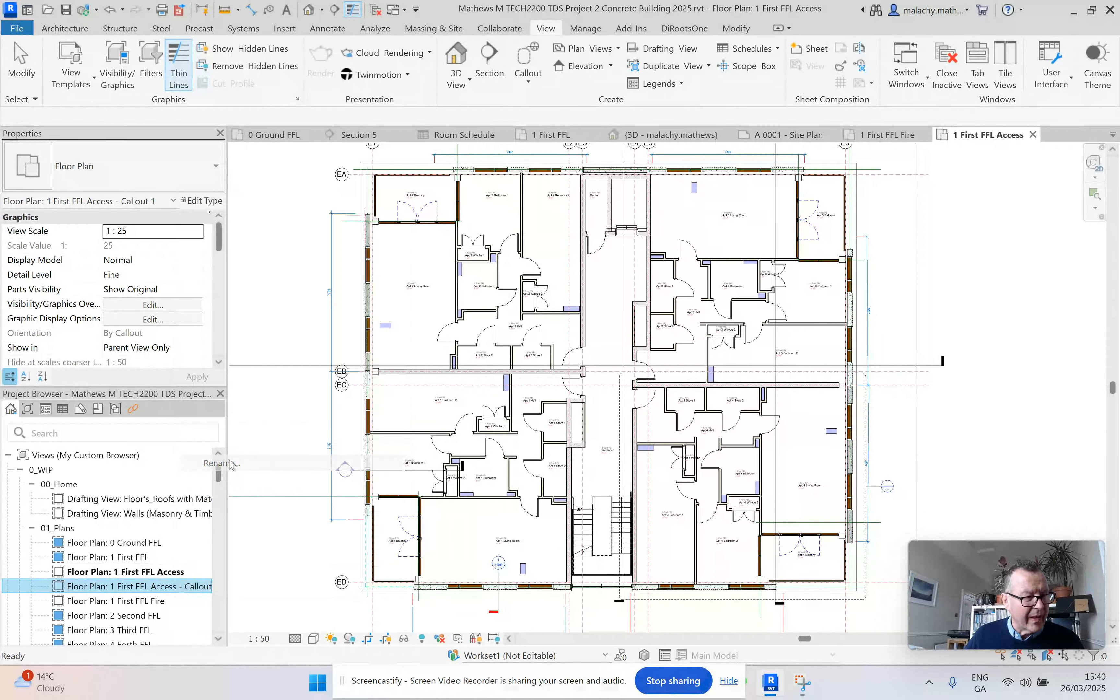
pyautogui.click(187, 587)
pyautogui.press('BackSpace')
pyautogui.press('BackSpace')
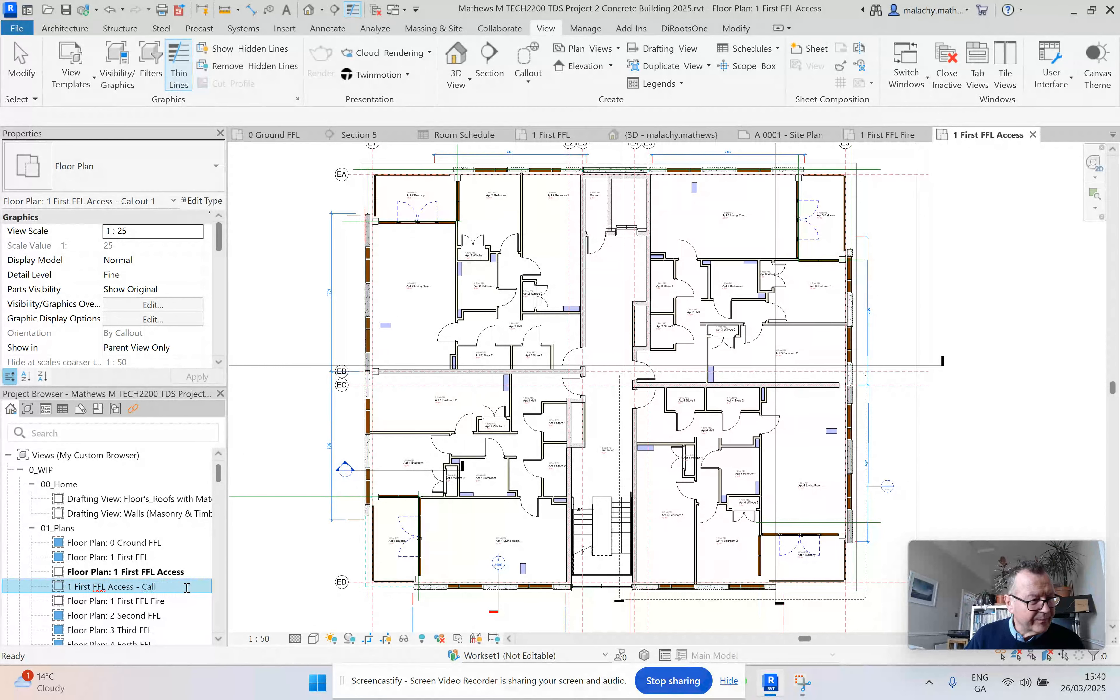
pyautogui.press('BackSpace')
pyautogui.press('BackSpace')
pyautogui.press('BackSpace')
pyautogui.press('BackSpace')
pyautogui.press('BackSpace')
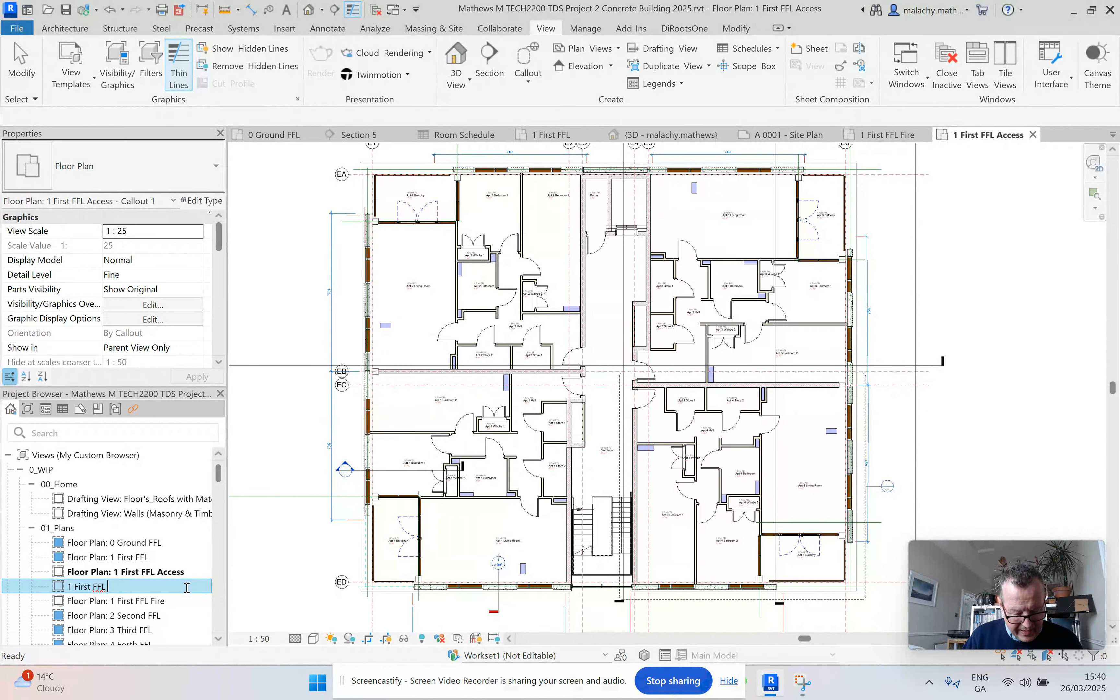
pyautogui.write('Apt Servi')
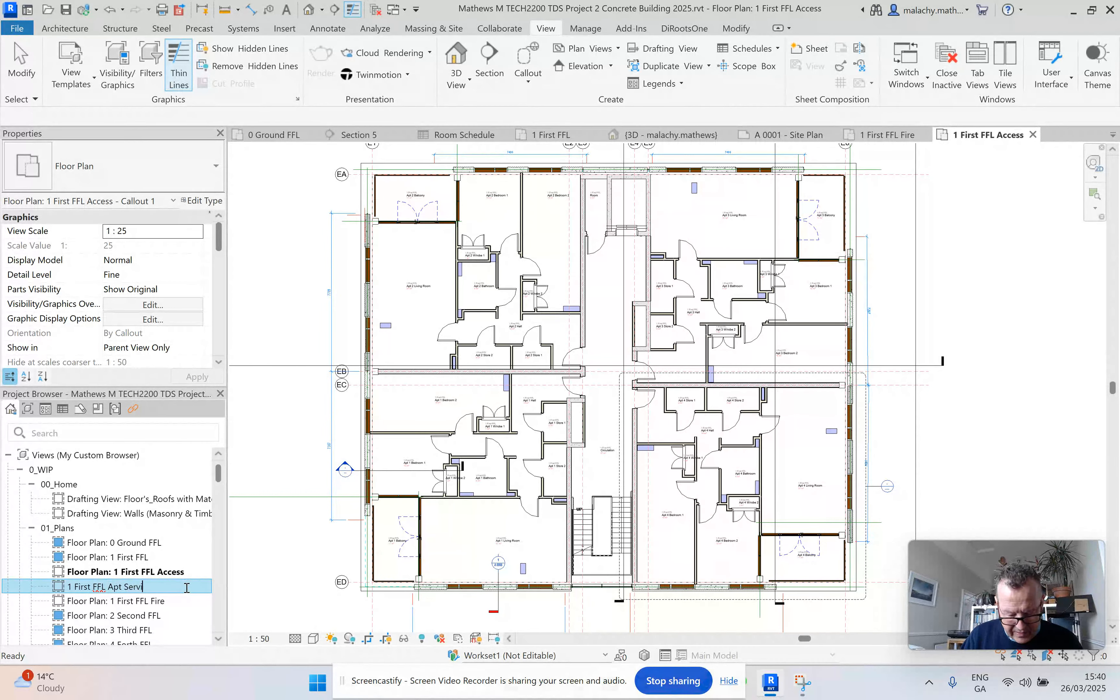
pyautogui.click(289, 577)
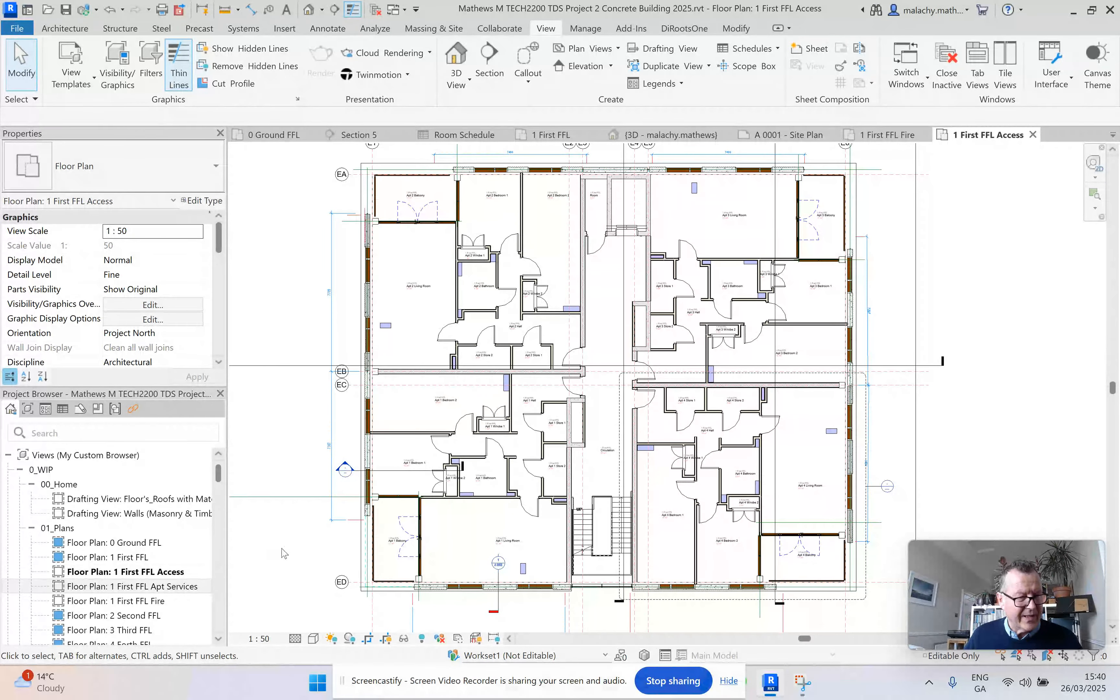
# - Collapse sheet A 0010 in the sheet list and rename the unnamed sheet A 0013 as Fire
pyautogui.scroll(-2, 285, 554)
pyautogui.scroll(-1, 284, 554)
pyautogui.scroll(2, 289, 551)
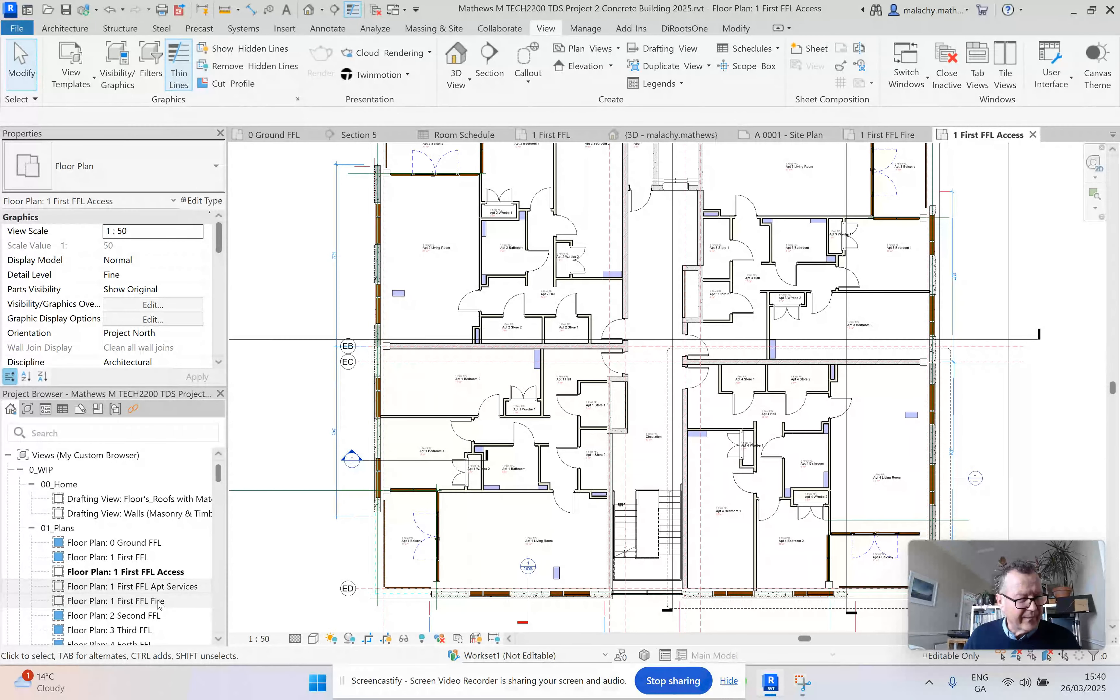
pyautogui.scroll(-5, 157, 605)
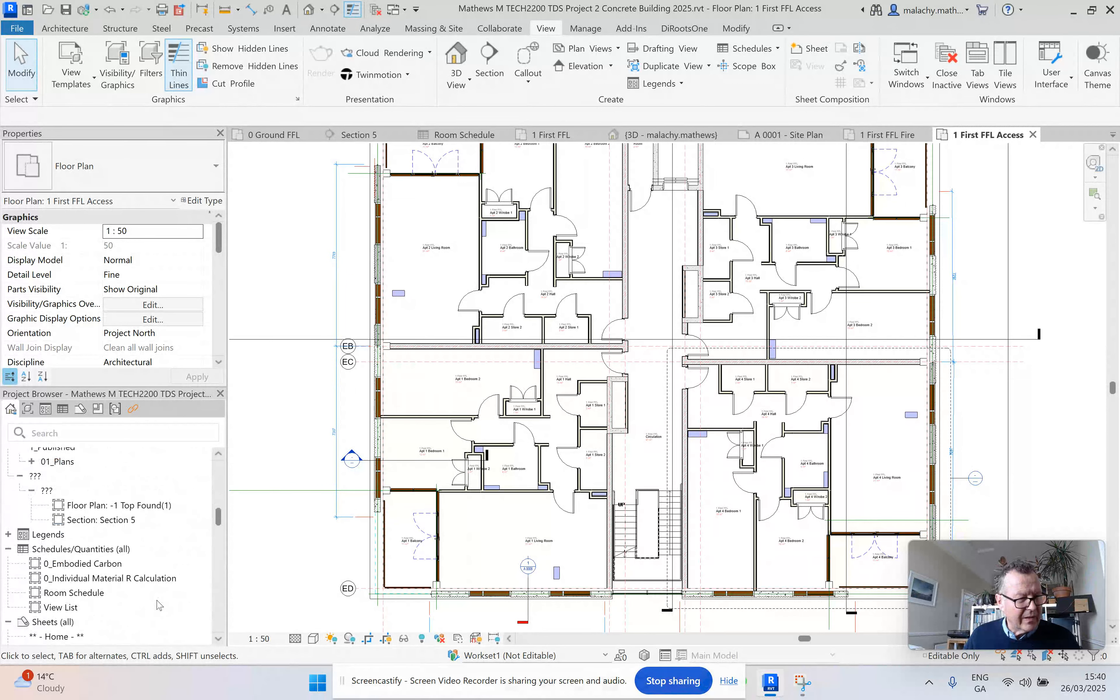
pyautogui.scroll(-8, 157, 605)
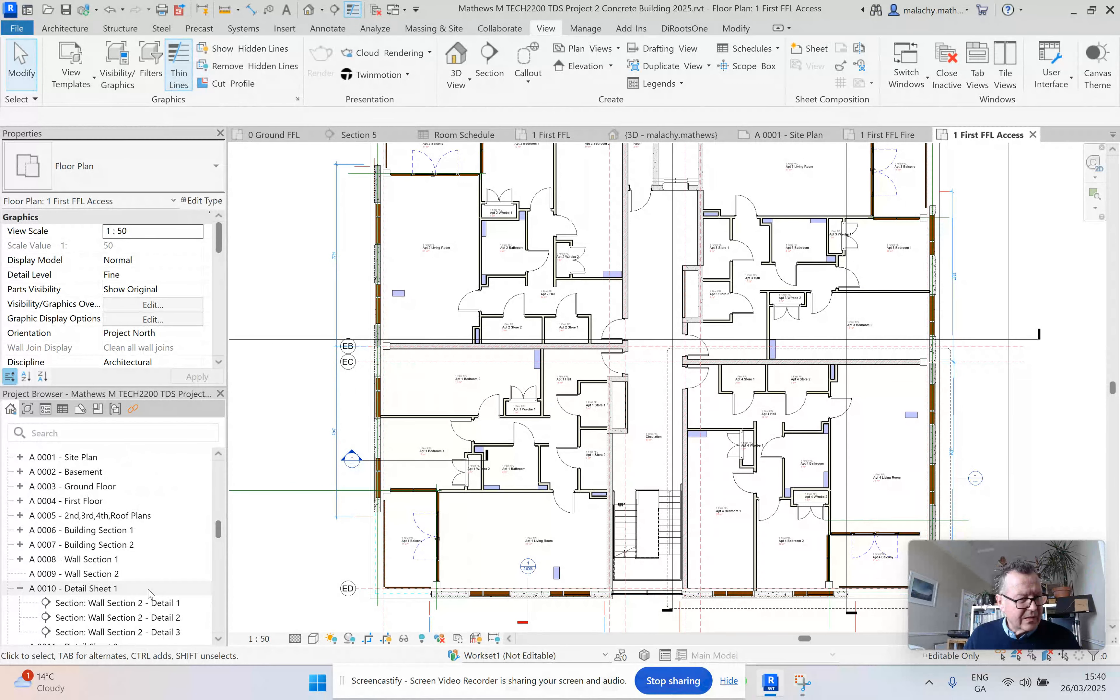
pyautogui.click(74, 492)
pyautogui.click(19, 491)
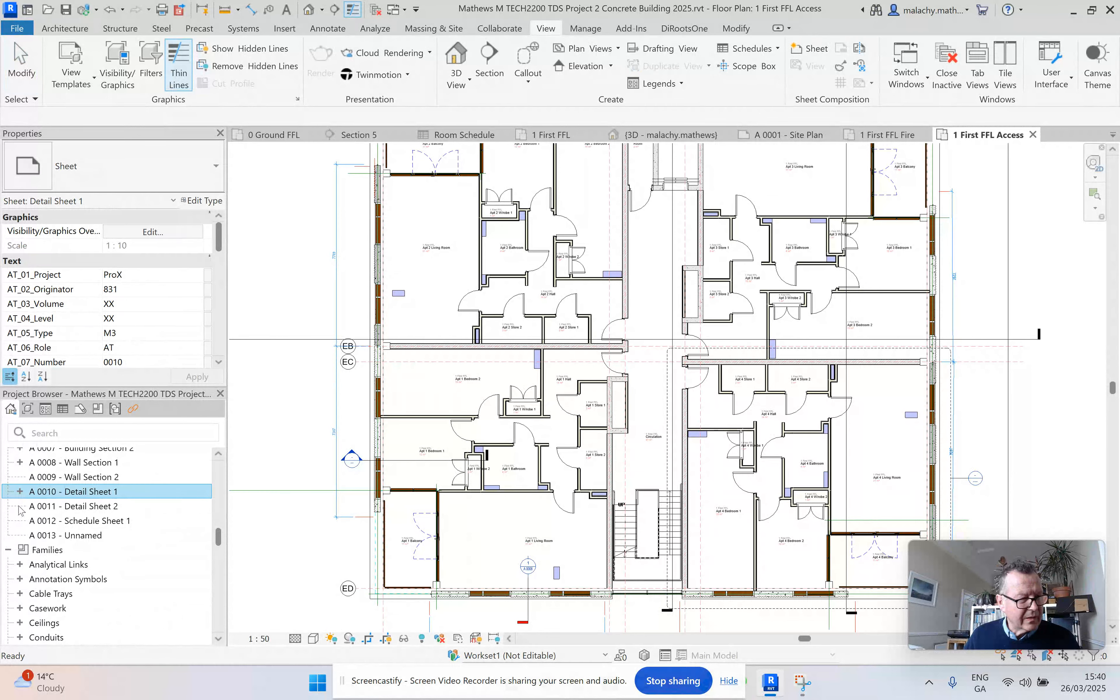
pyautogui.rightClick(98, 537)
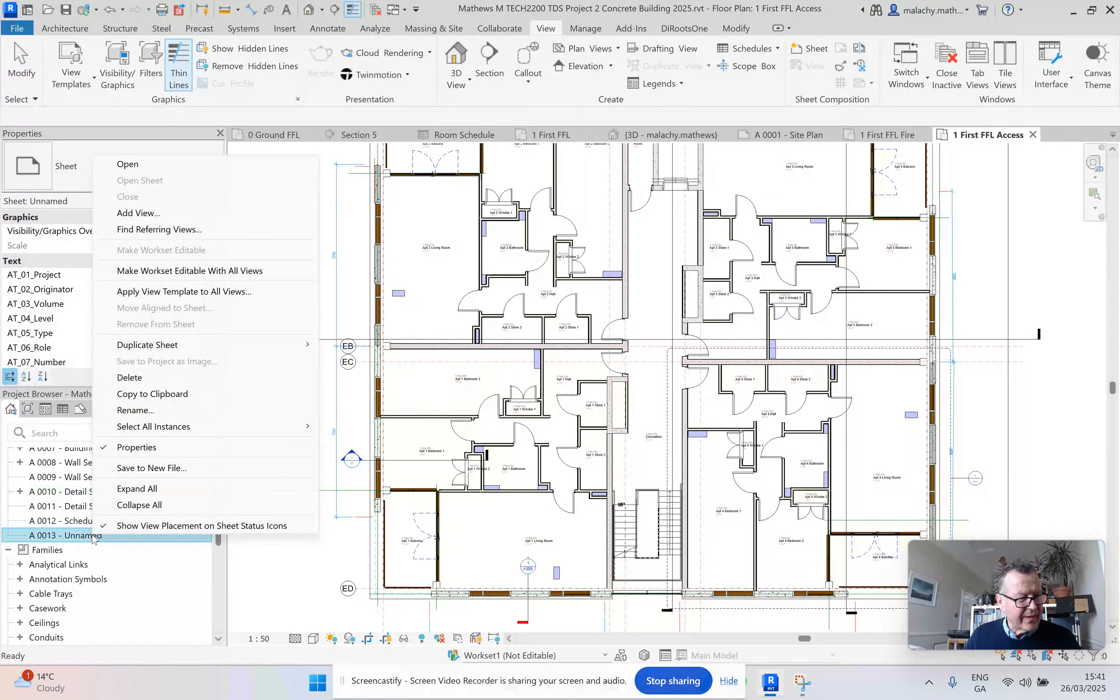
pyautogui.click(135, 411)
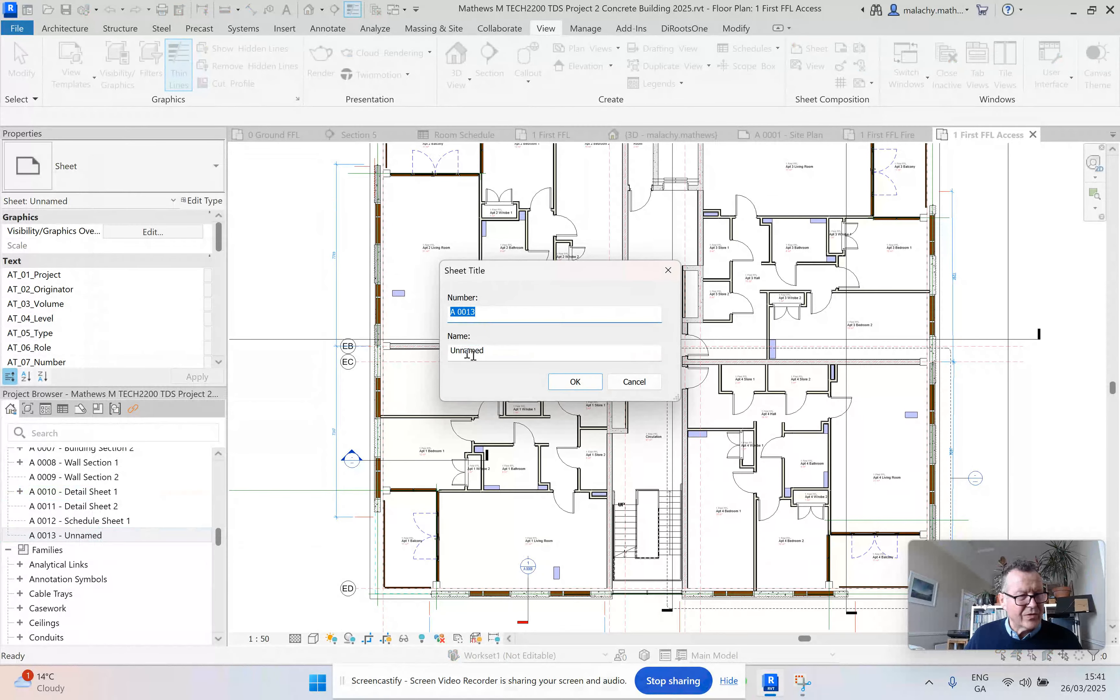
pyautogui.moveTo(495, 356); pyautogui.dragTo(433, 359)
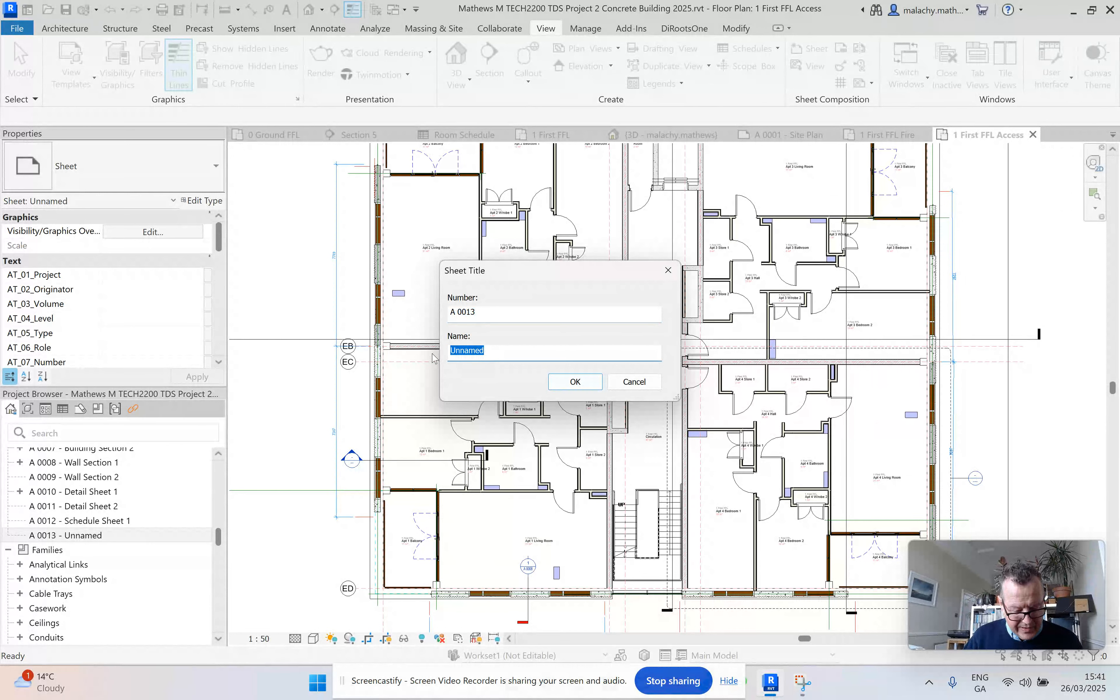
pyautogui.write('Fire')
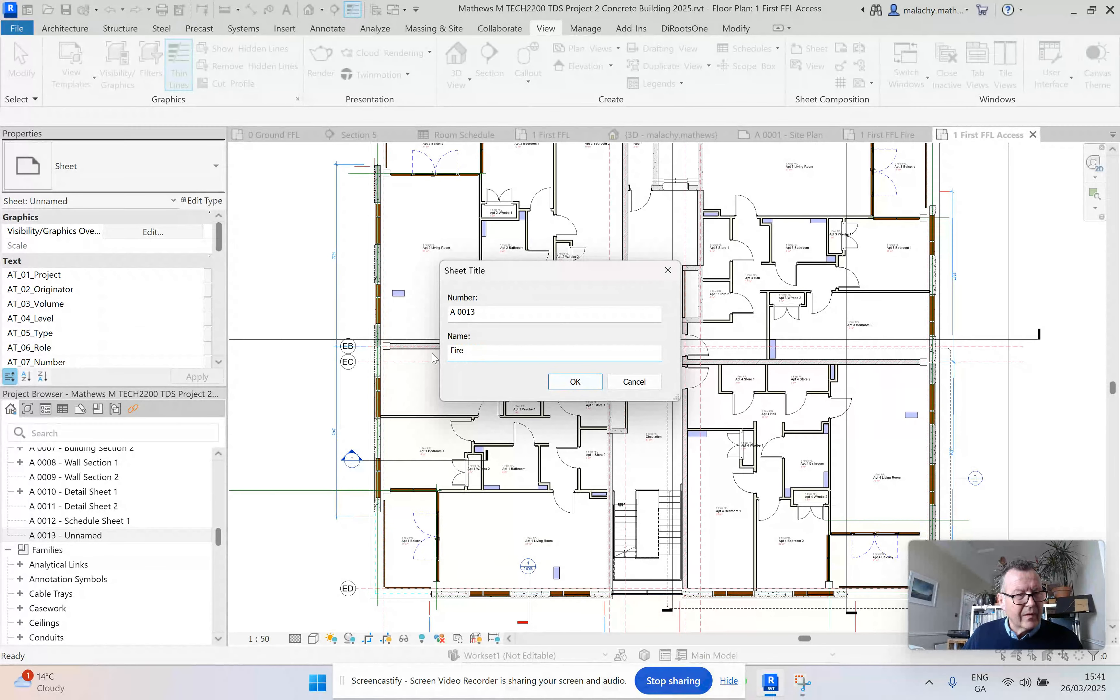
pyautogui.click(575, 382)
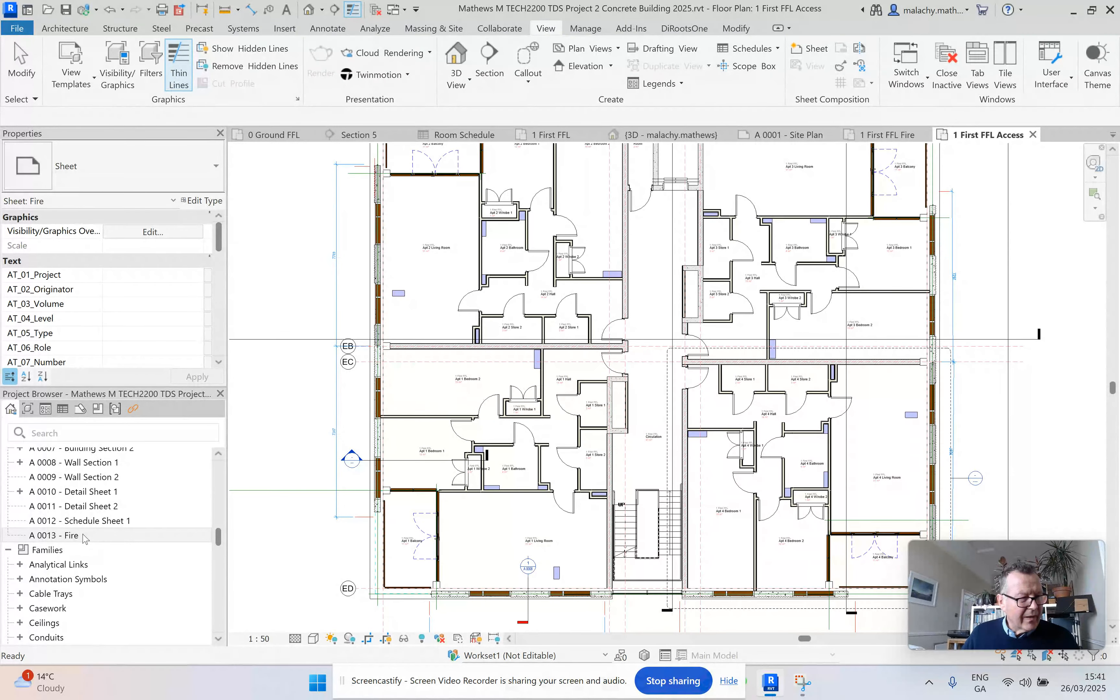
# - Open the A 0013 Fire sheet, renumber it A 0000 and rename it Splash
pyautogui.doubleClick(54, 535)
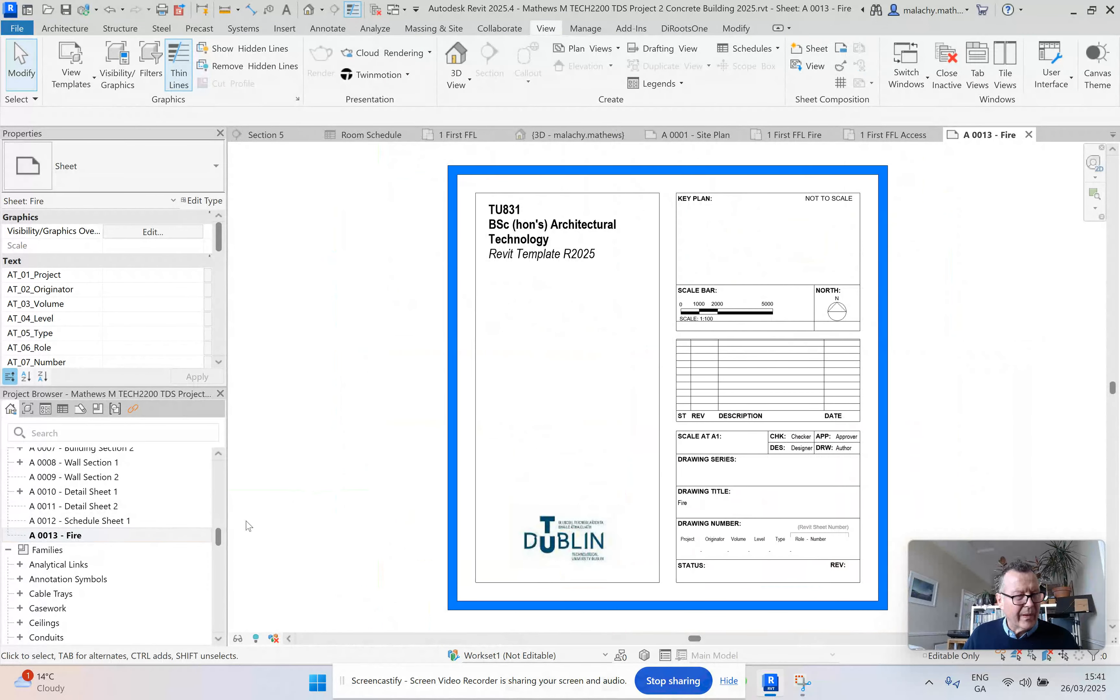
pyautogui.click(92, 538)
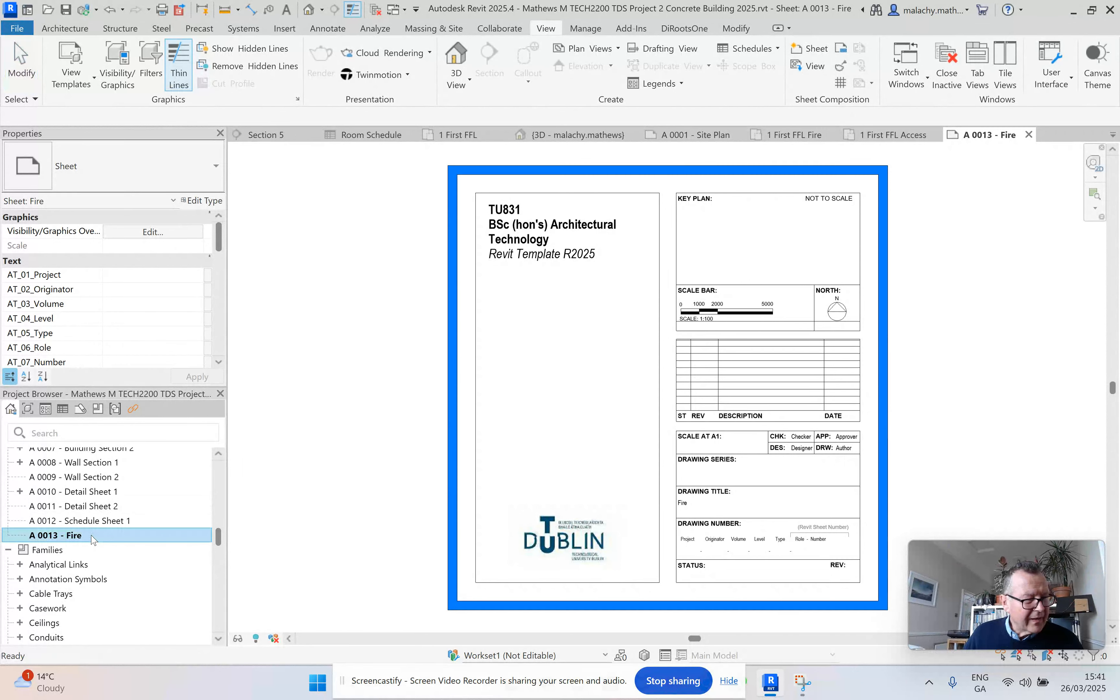
pyautogui.scroll(4, 94, 541)
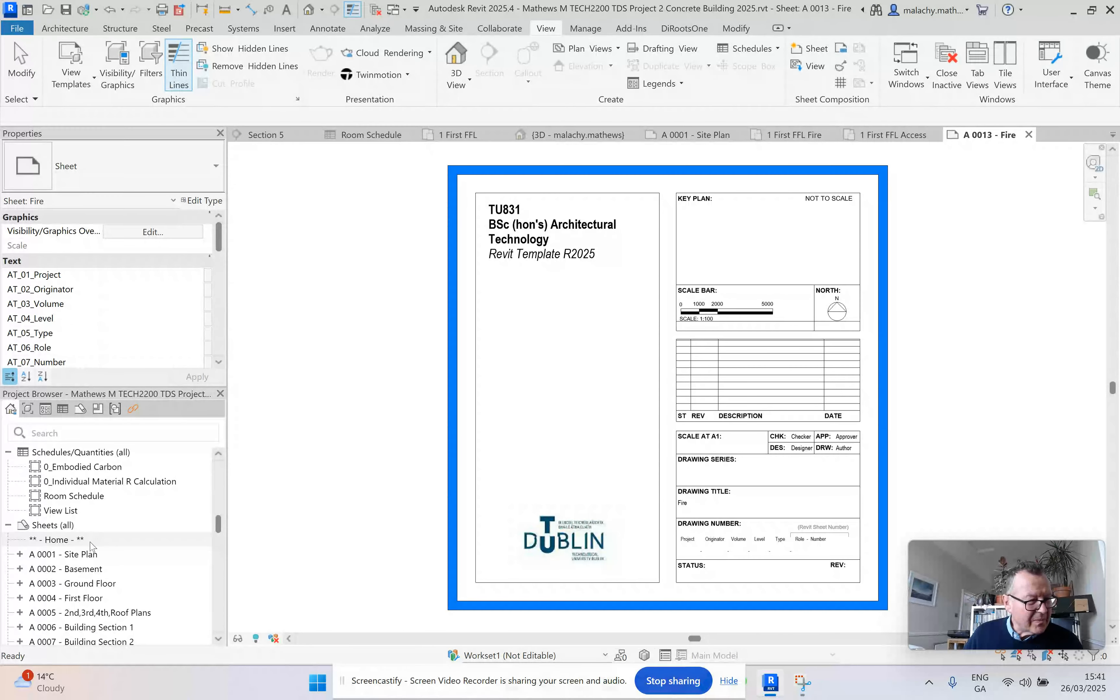
pyautogui.scroll(-8, 94, 551)
pyautogui.scroll(4, 93, 551)
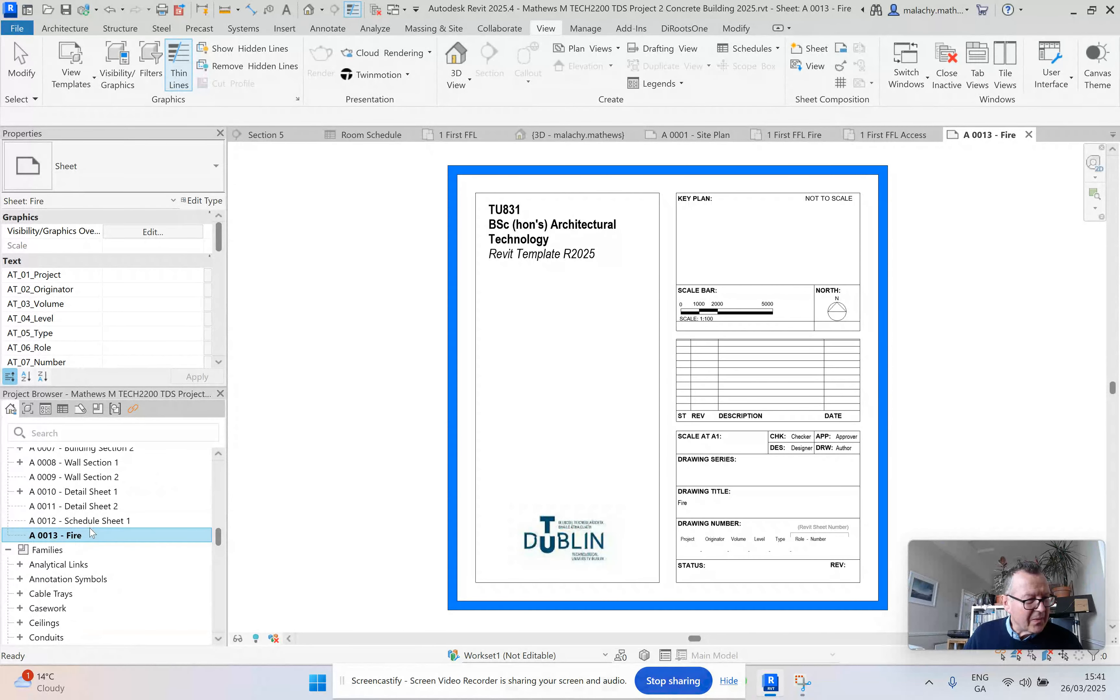
pyautogui.rightClick(93, 538)
pyautogui.click(121, 409)
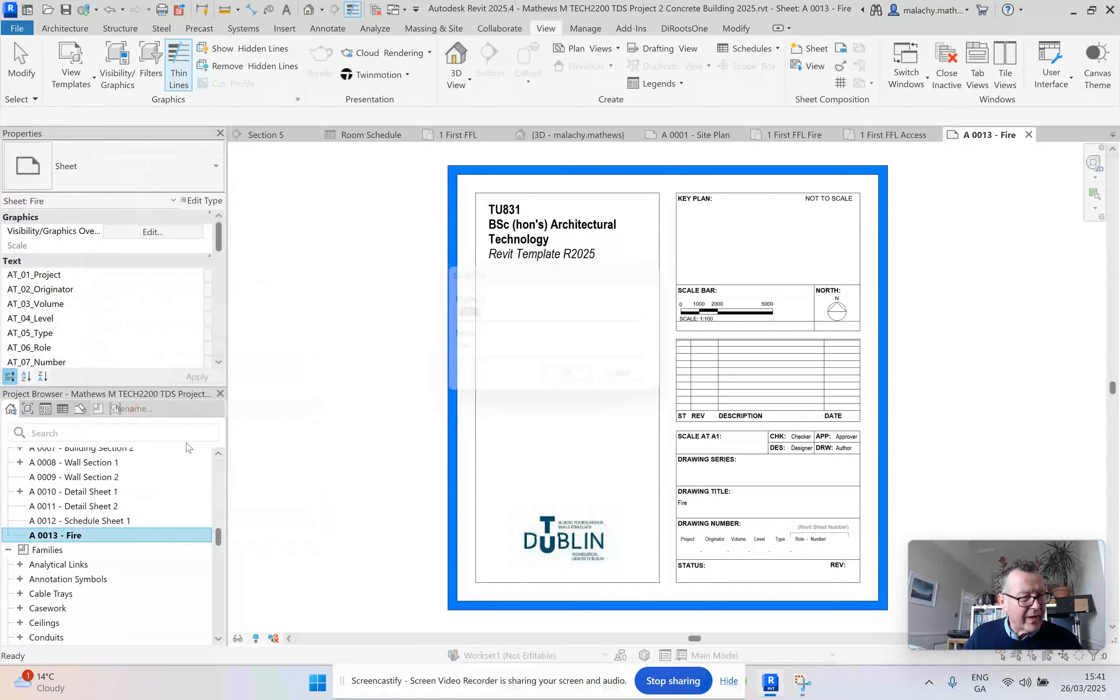
pyautogui.click(482, 312)
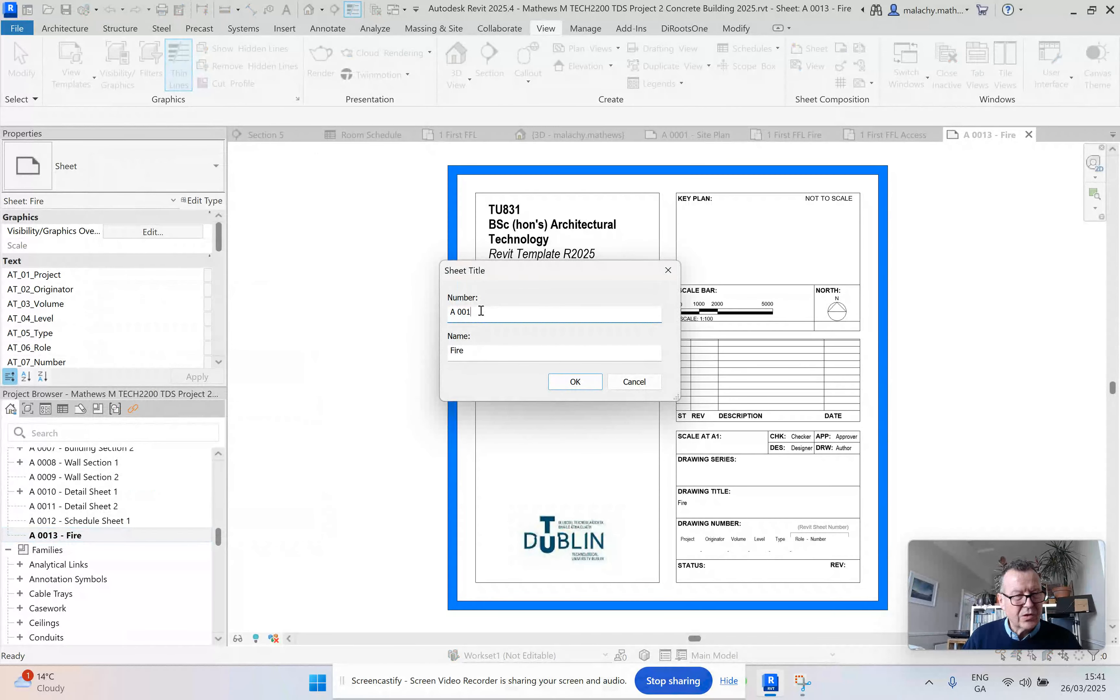
pyautogui.write('00')
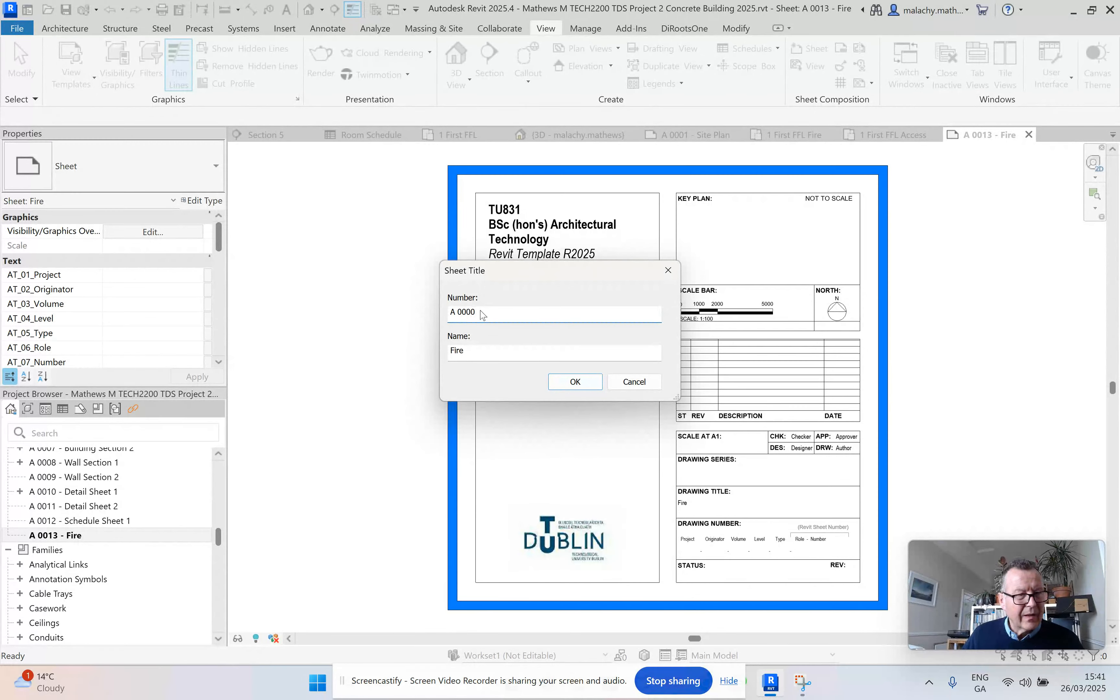
pyautogui.press('Tab')
pyautogui.write('S')
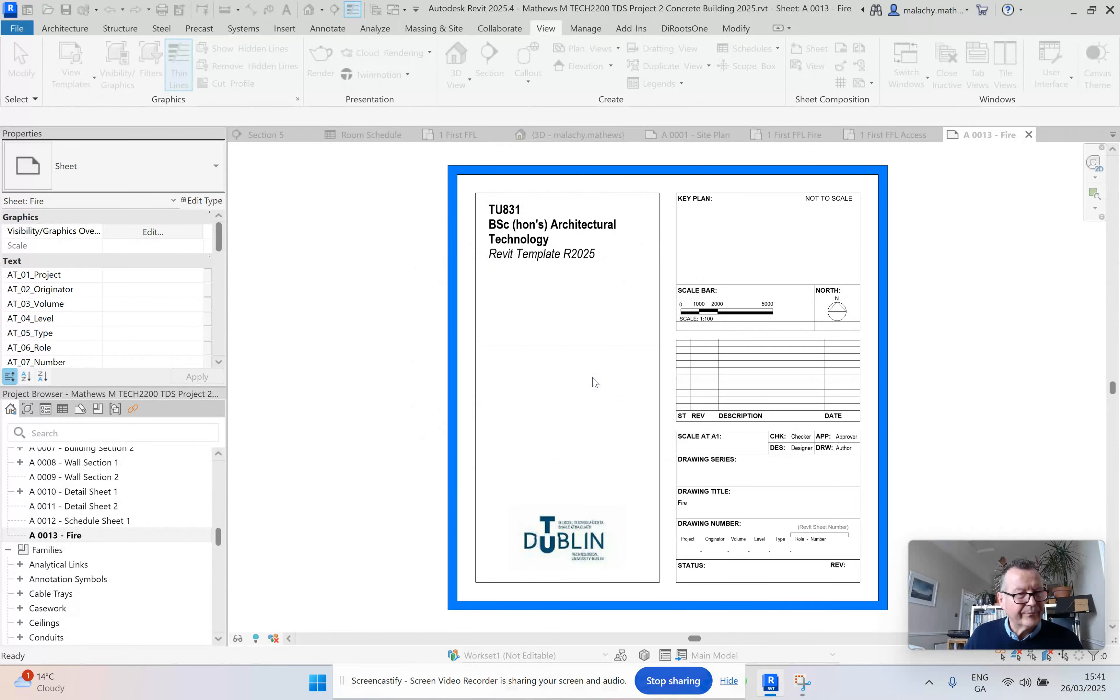
pyautogui.click(584, 382)
# - Create a new sheet with the AT_A1_TUDublin_Sheet Vert : Typical titleblock
pyautogui.scroll(2, 119, 481)
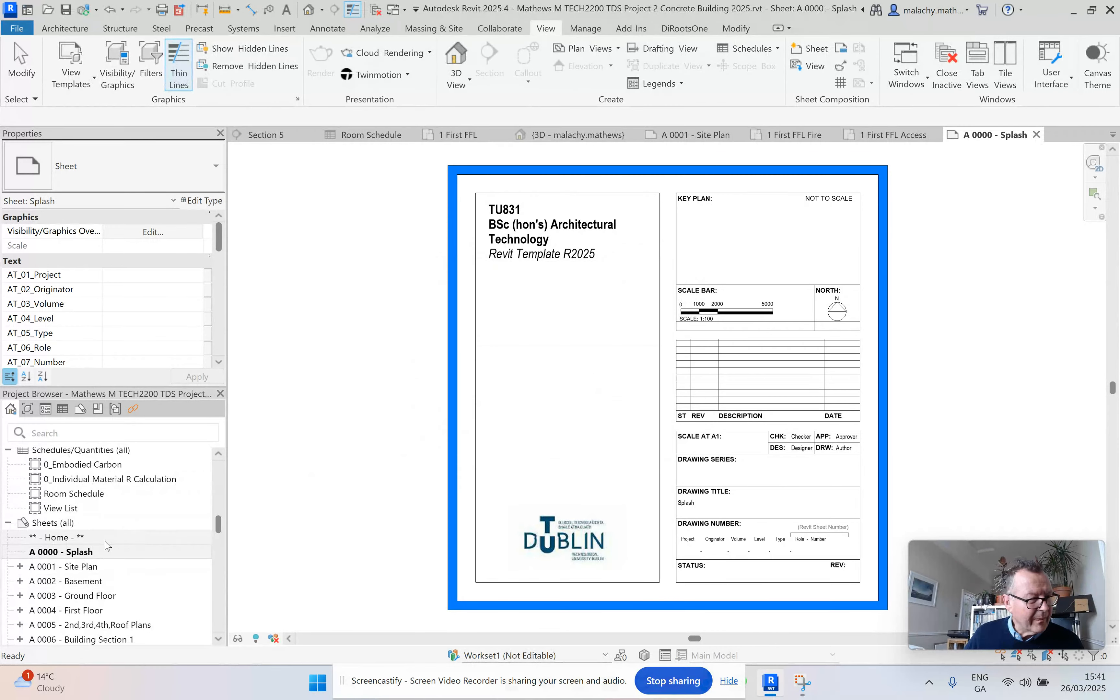
pyautogui.rightClick(92, 523)
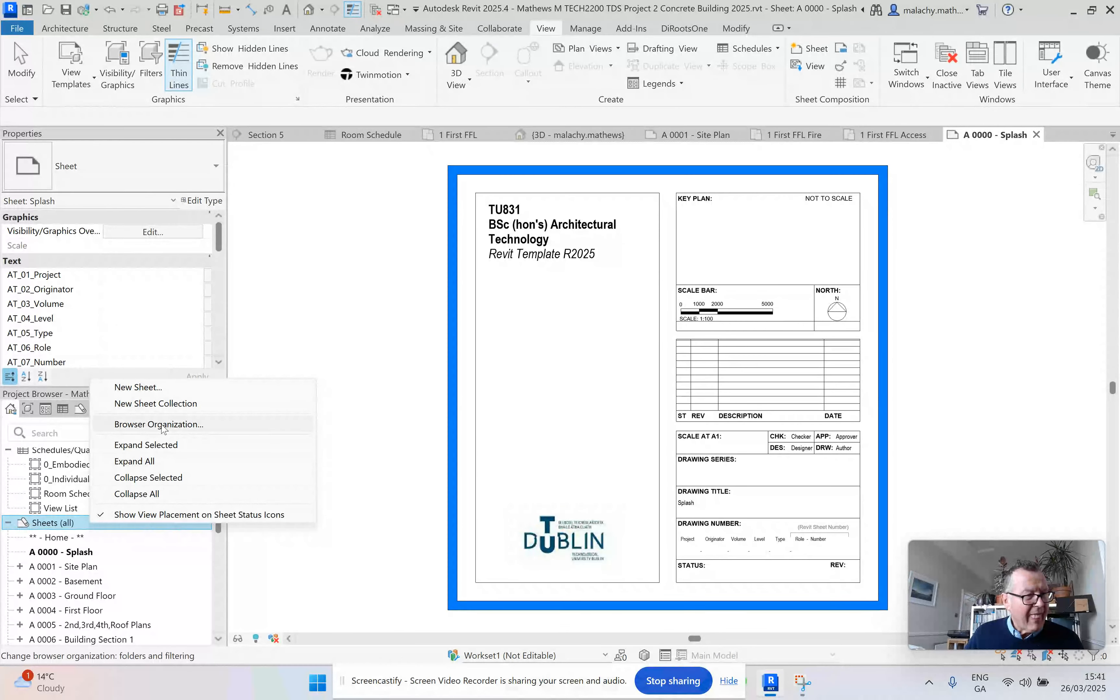
pyautogui.click(158, 388)
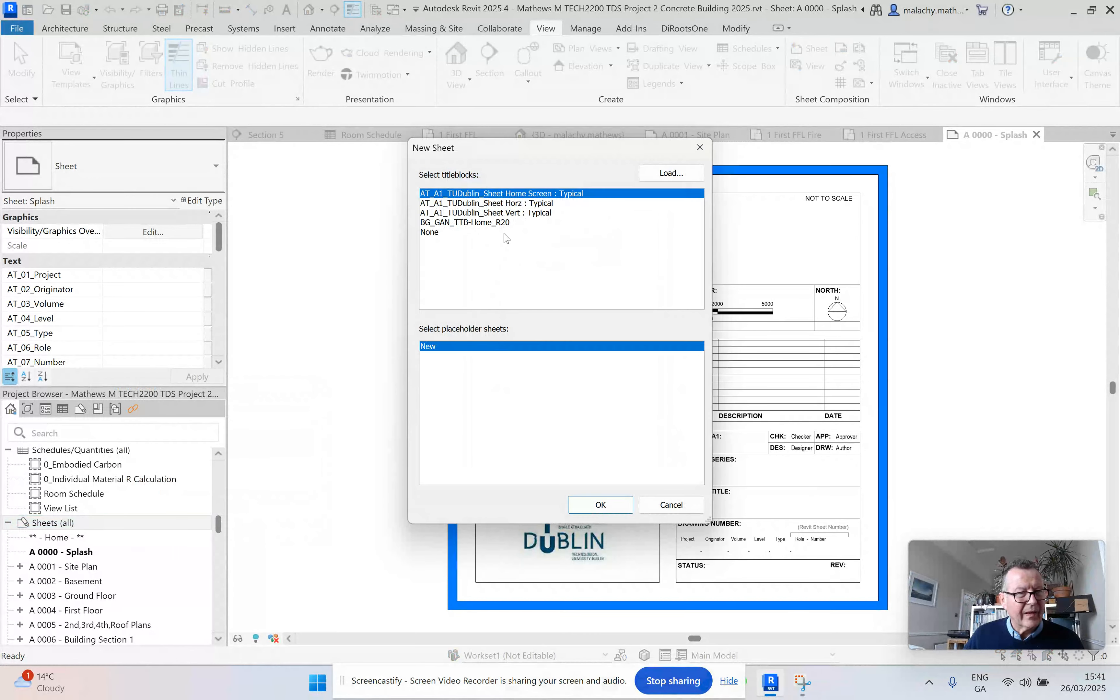
pyautogui.click(513, 214)
pyautogui.click(591, 499)
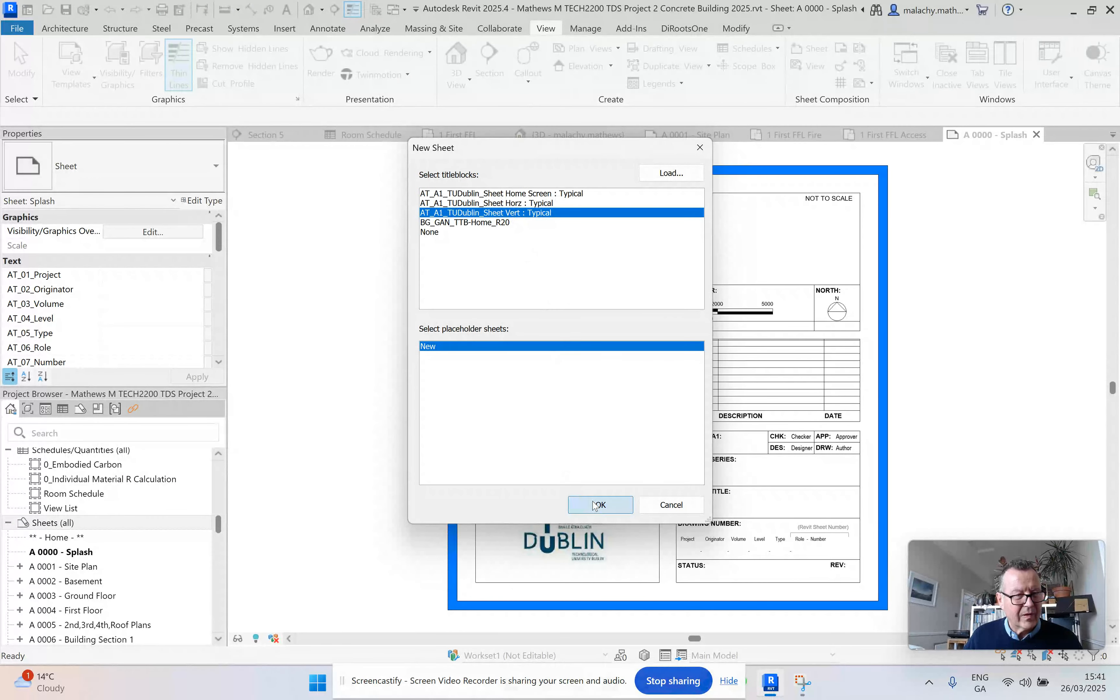
# - Rename the new unnamed A 0013 sheet as Fire Access
pyautogui.scroll(-10, 158, 593)
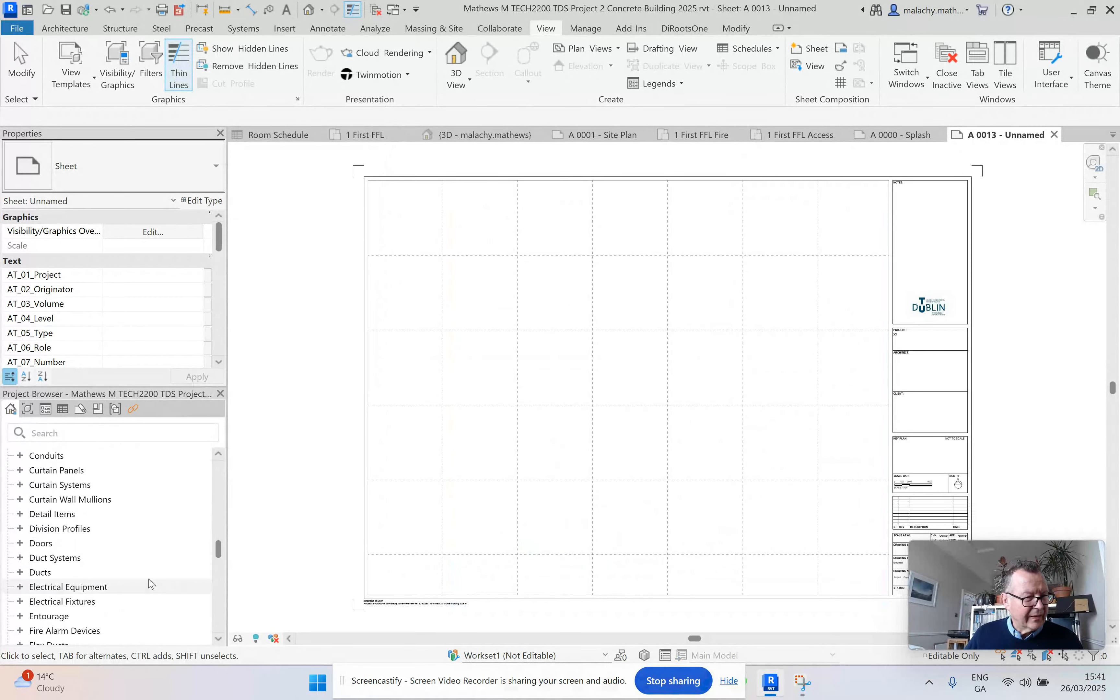
pyautogui.scroll(5, 106, 547)
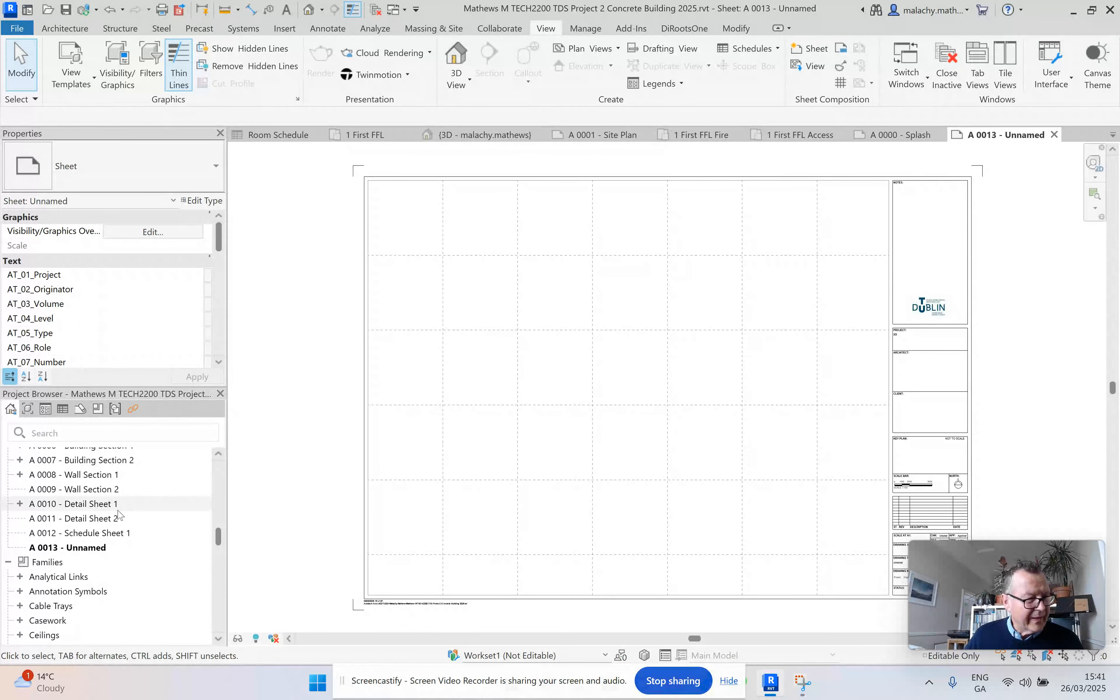
pyautogui.rightClick(89, 549)
pyautogui.click(138, 425)
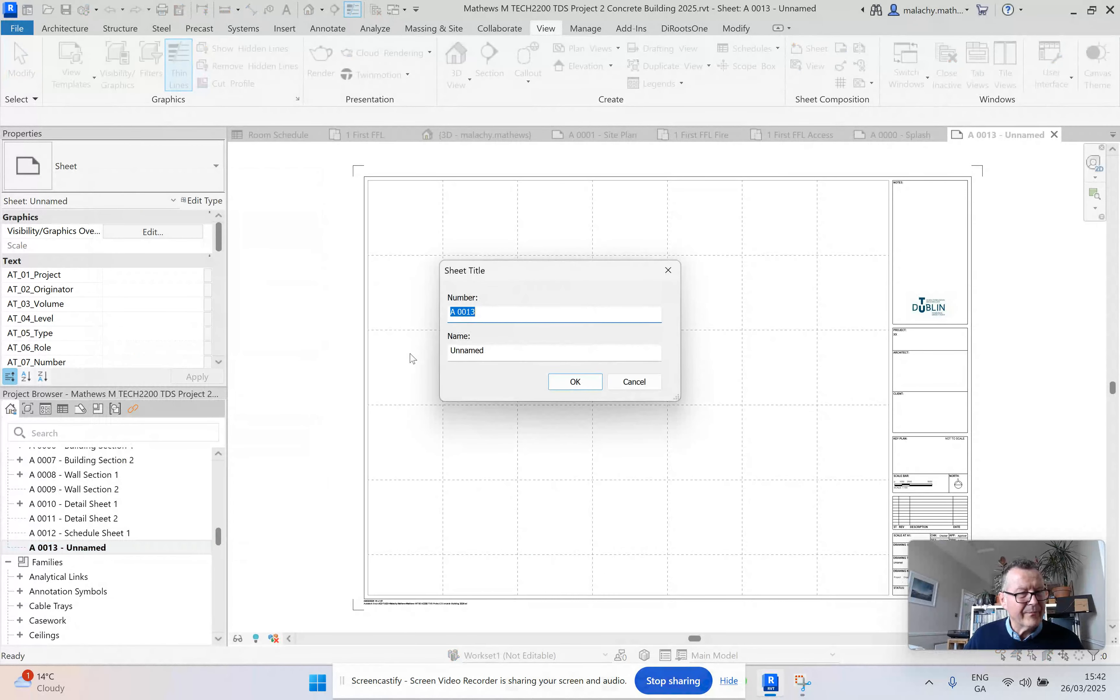
pyautogui.moveTo(477, 355); pyautogui.dragTo(442, 356)
pyautogui.write('Fire Access')
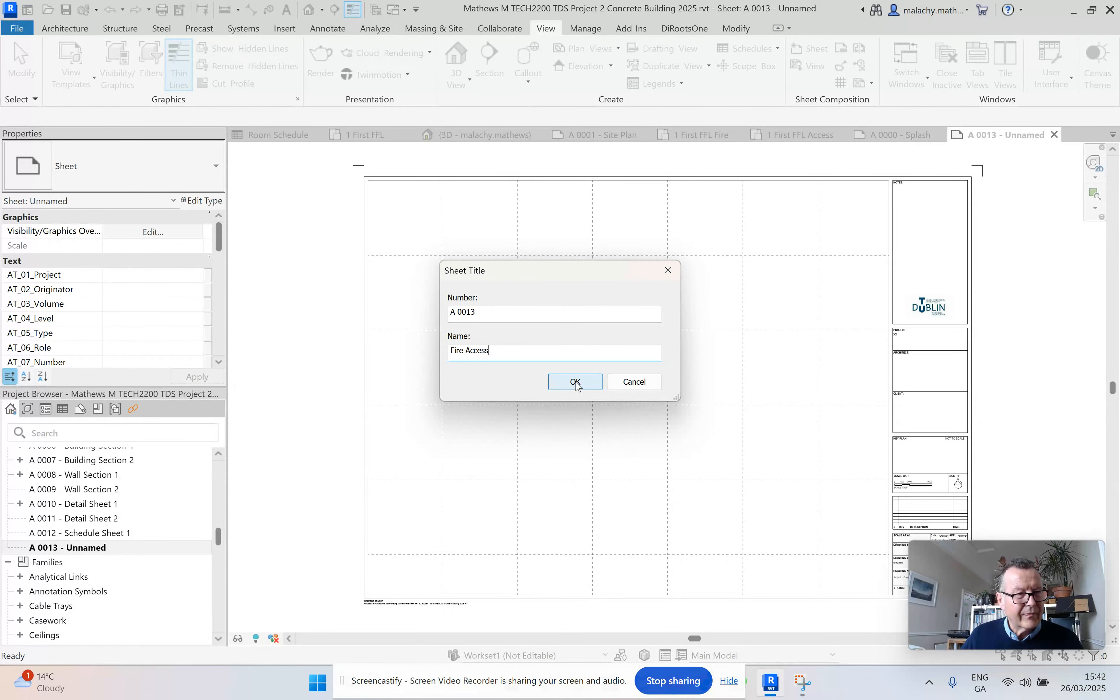
pyautogui.click(575, 382)
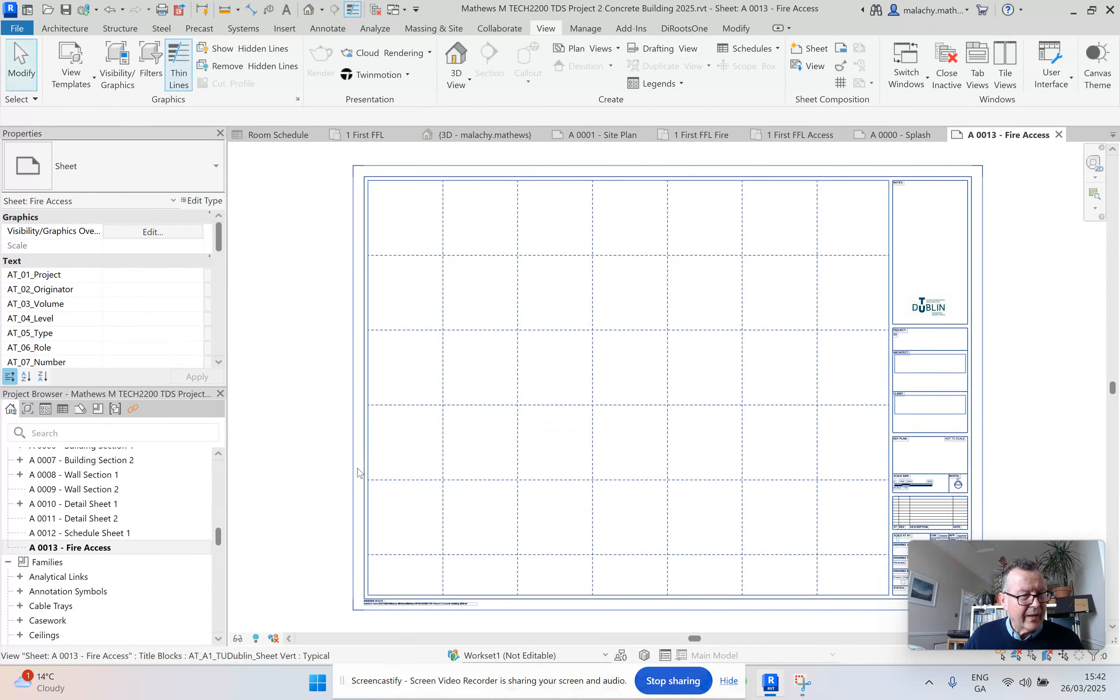
# - Turn off the grid in the Fire Access sheet's title block
pyautogui.click(367, 472)
pyautogui.scroll(-3, 176, 330)
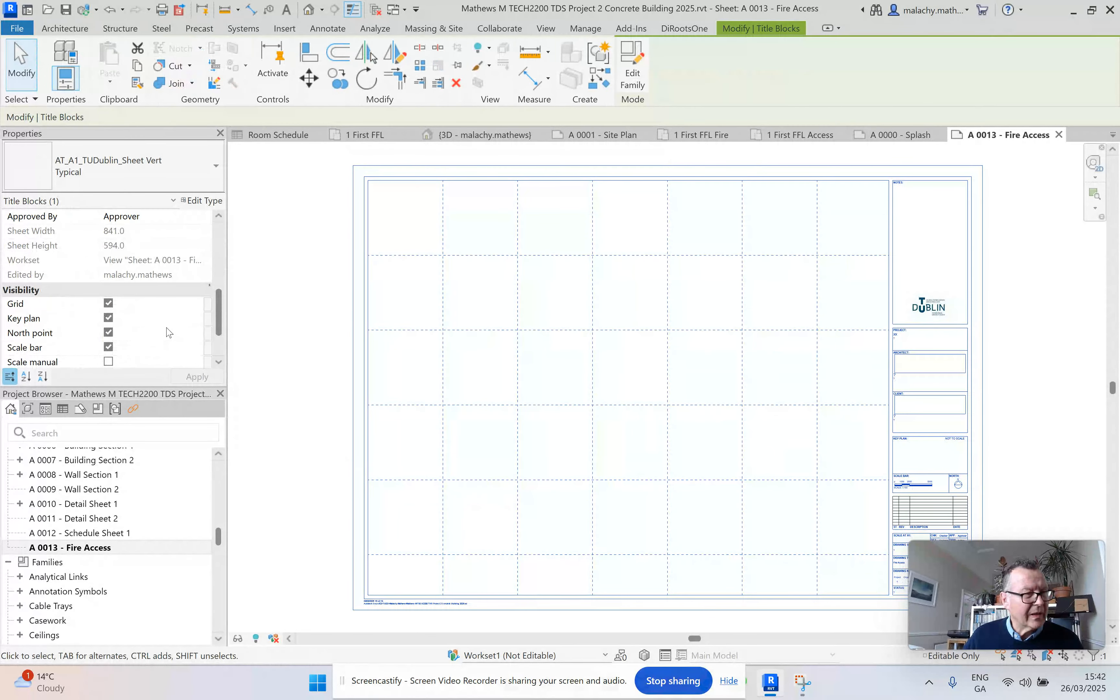
pyautogui.click(109, 303)
# - Enter the author's initials for Drawn By, Checked By, Designed By and Approved By in the title block, then deselect it
pyautogui.scroll(-3, 148, 307)
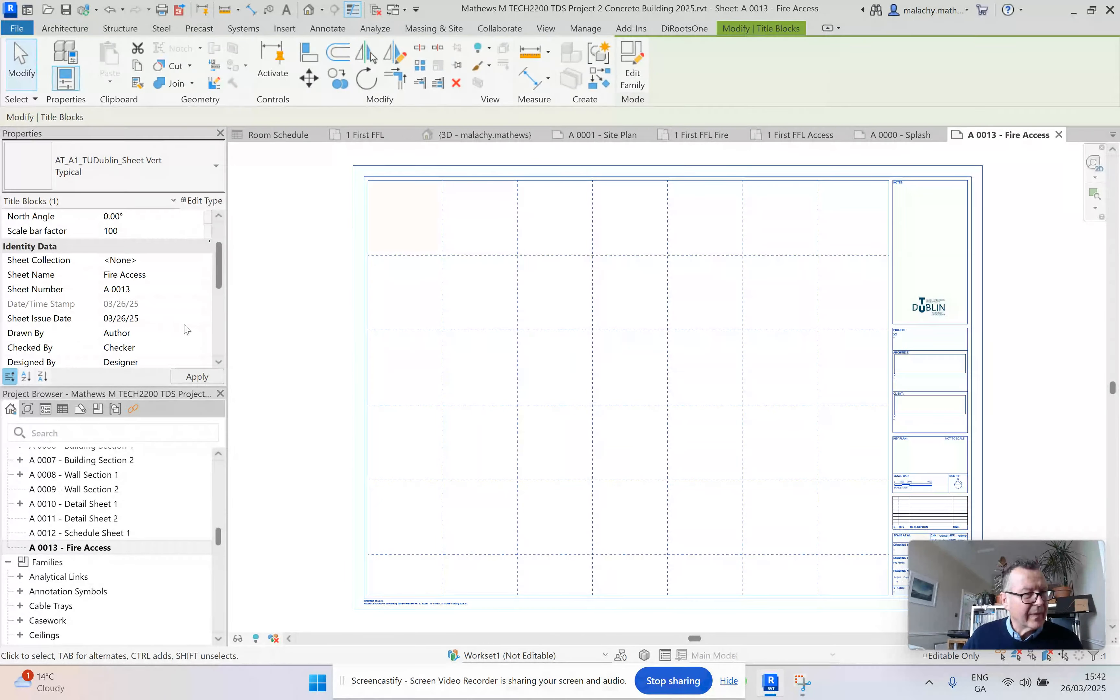
pyautogui.click(198, 334)
pyautogui.write('MM')
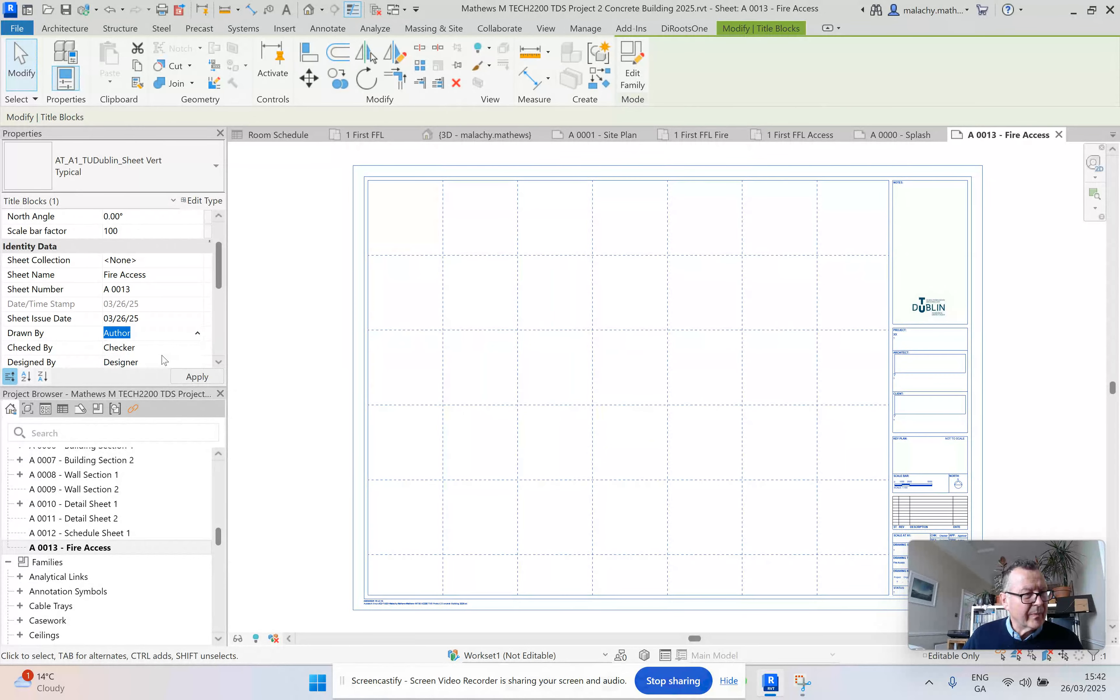
pyautogui.scroll(-3, 181, 346)
pyautogui.click(194, 246)
pyautogui.write('MM')
pyautogui.click(200, 262)
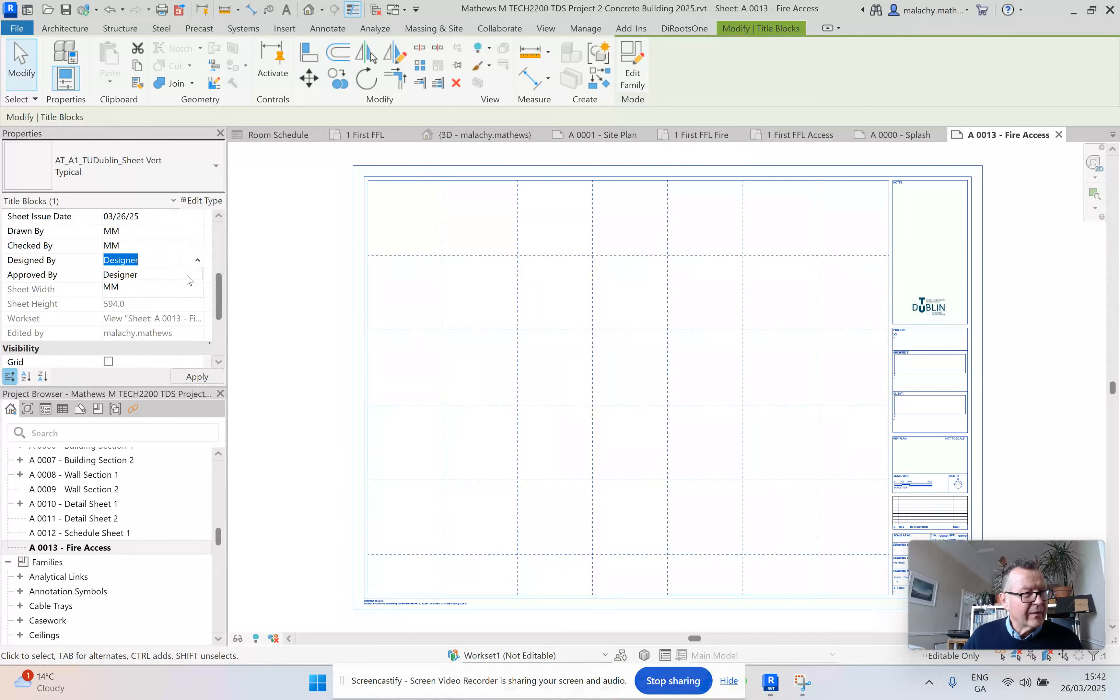
pyautogui.write('MM')
pyautogui.click(197, 275)
pyautogui.click(177, 301)
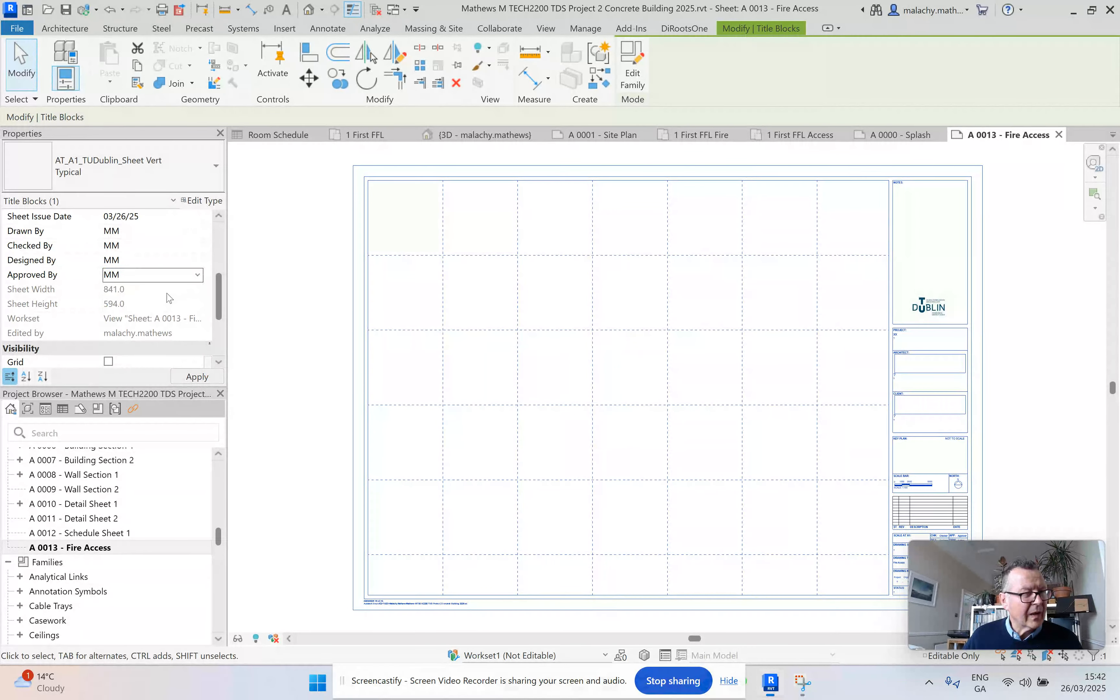
pyautogui.scroll(5, 174, 293)
pyautogui.click(282, 323)
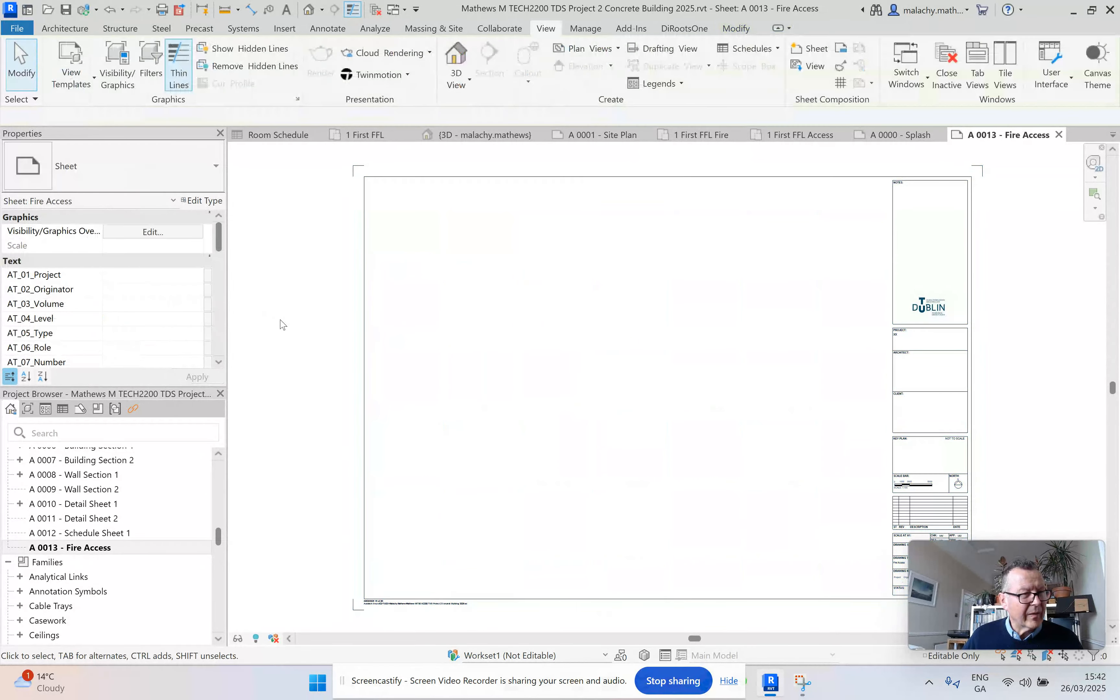
# - Set the Fire Access sheet's project to ProX, originator to 831, volume to XX and level to XX
pyautogui.click(197, 275)
pyautogui.click(198, 289)
pyautogui.click(198, 291)
pyautogui.click(174, 305)
pyautogui.click(198, 305)
pyautogui.click(190, 320)
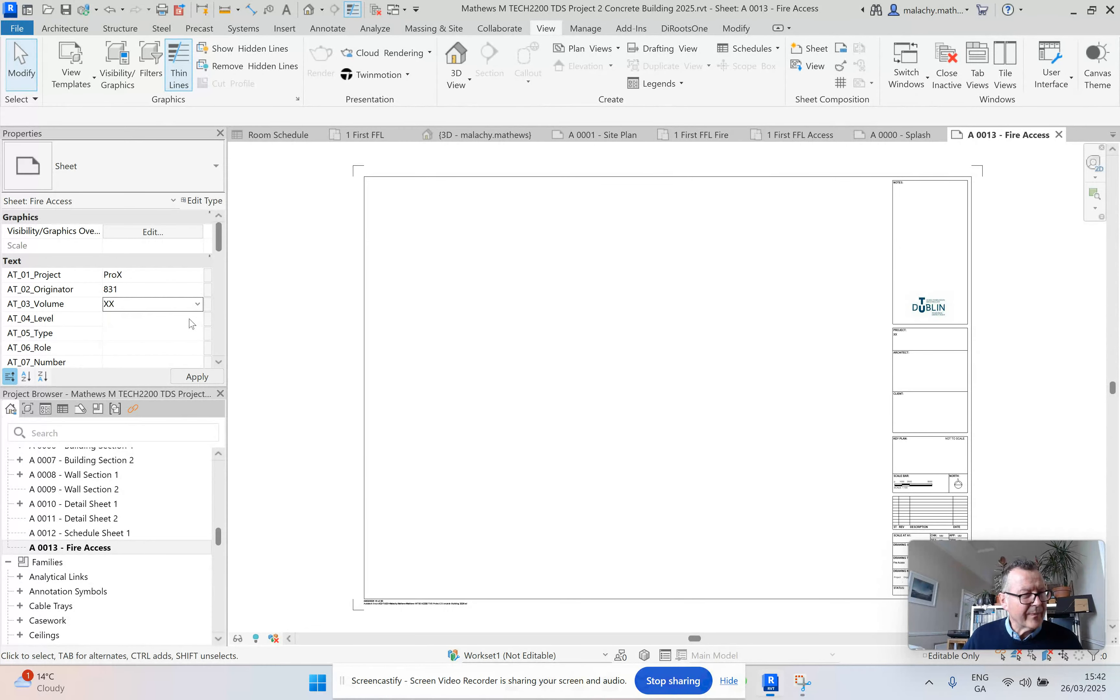
pyautogui.click(195, 319)
pyautogui.click(196, 323)
pyautogui.click(187, 334)
# - Set the Fire Access sheet's type to M3 and role to AT
pyautogui.scroll(-1, 188, 331)
pyautogui.click(194, 289)
pyautogui.click(198, 289)
pyautogui.click(187, 305)
pyautogui.click(195, 304)
pyautogui.click(197, 304)
pyautogui.click(188, 319)
# - Set the Fire Access sheet's AT_07_Number to 00013 and its AT_08_Status to 2.0
pyautogui.click(191, 320)
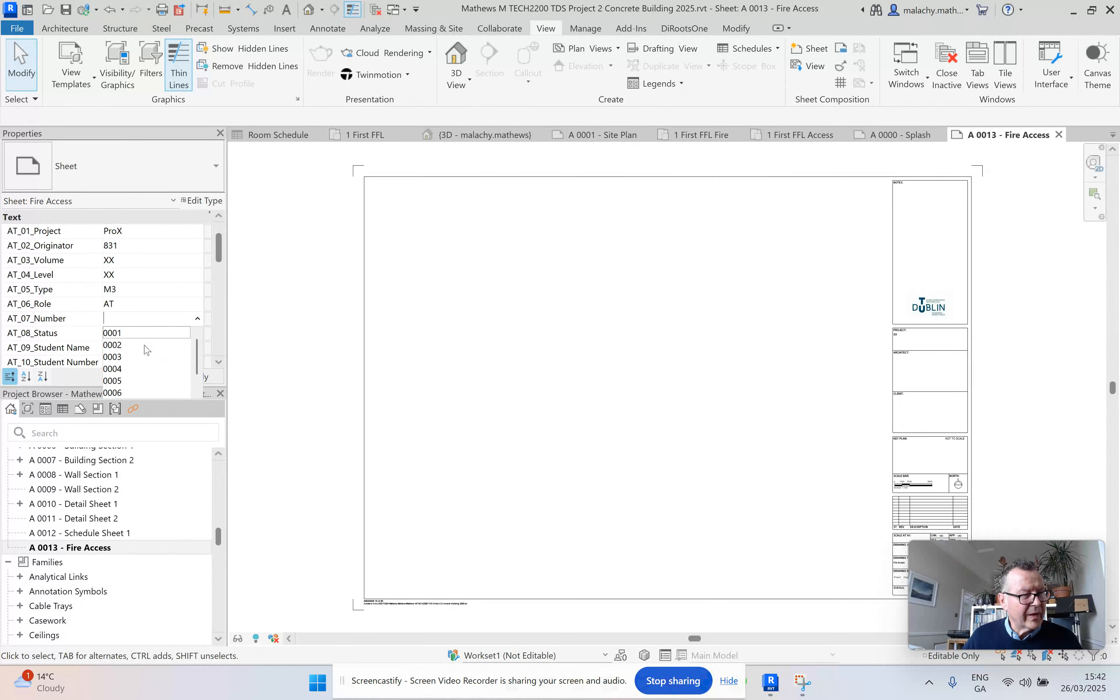
pyautogui.click(133, 333)
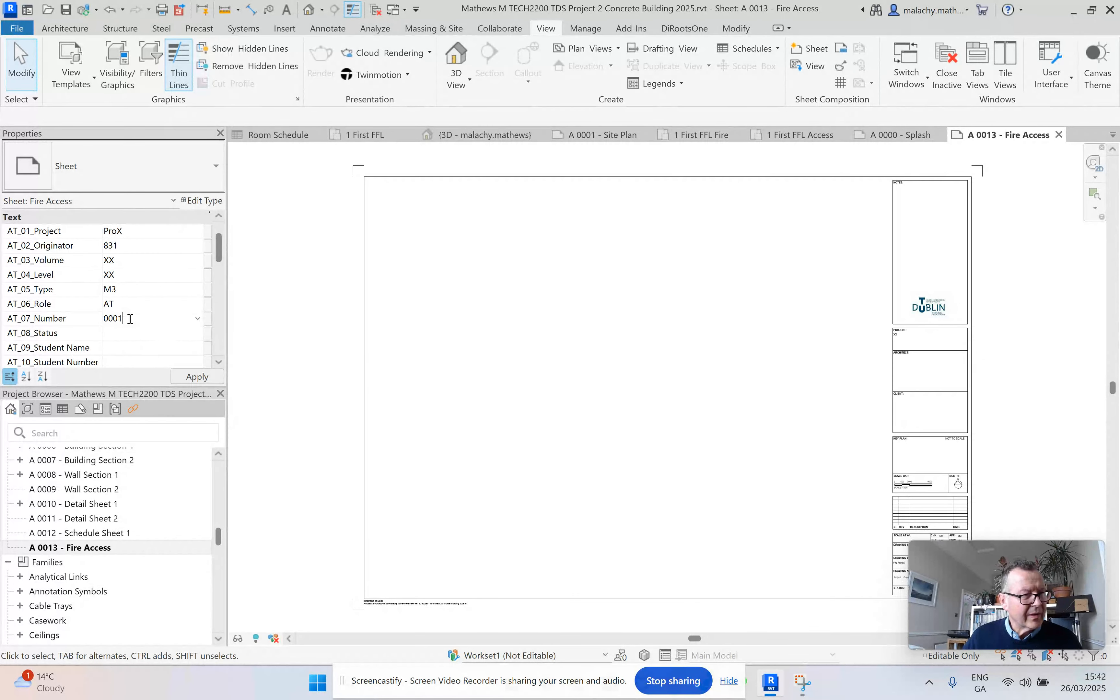
pyautogui.write('3')
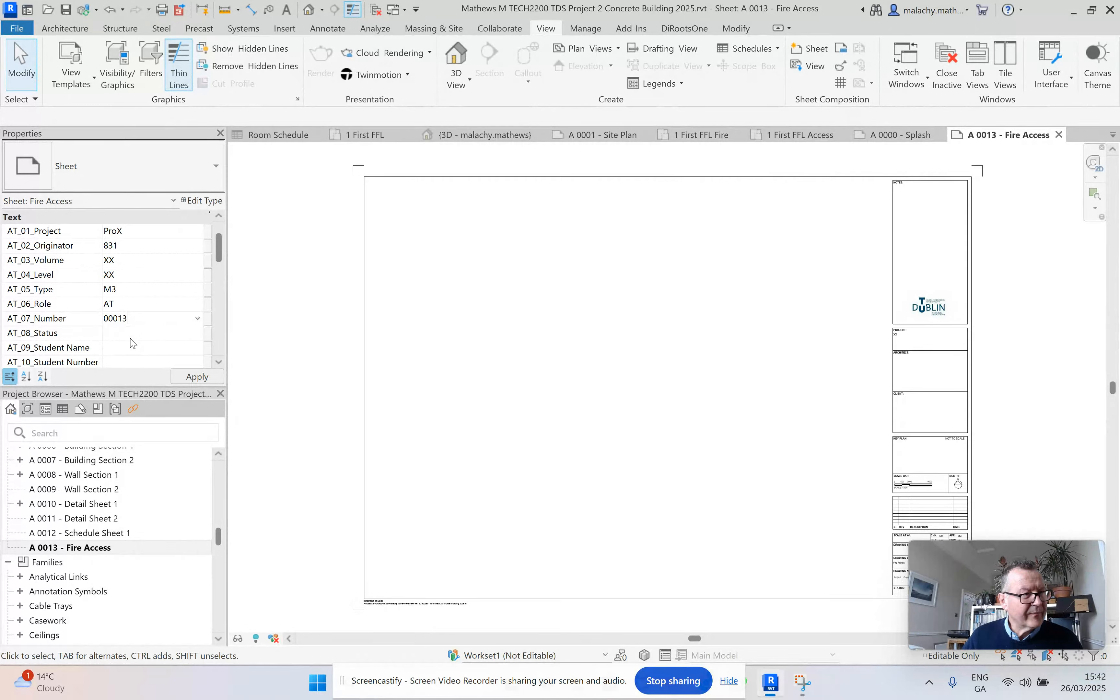
pyautogui.click(193, 333)
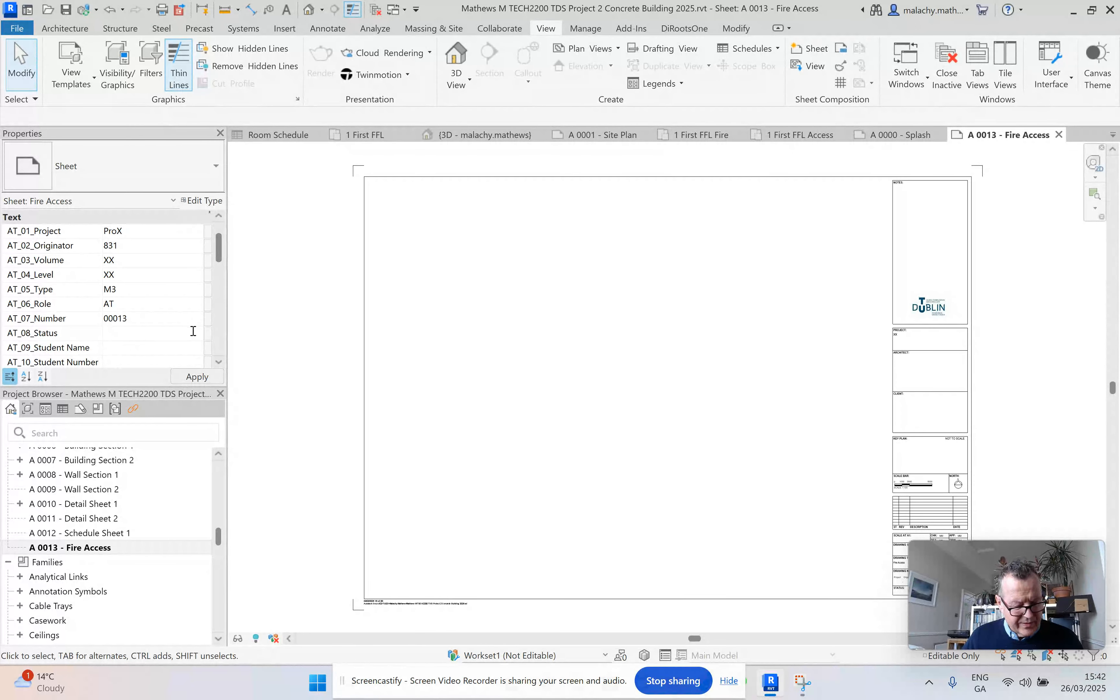
# - Fill in the student name and student number for the Fire Access sheet from the existing entries
pyautogui.click(199, 349)
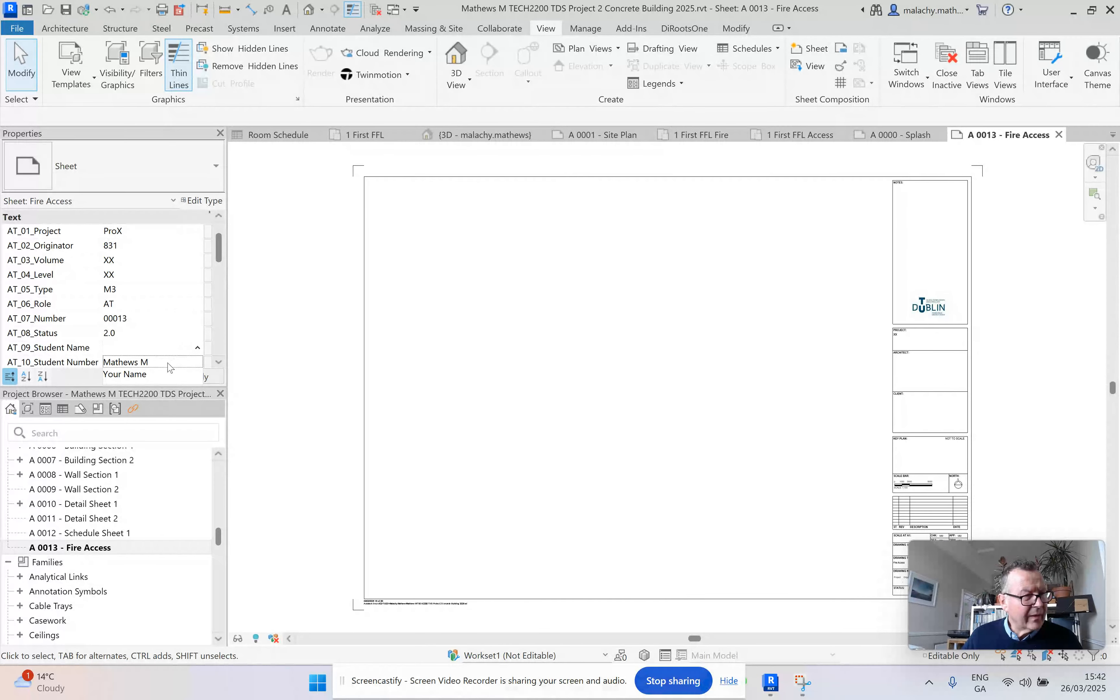
pyautogui.click(148, 365)
pyautogui.scroll(-3, 191, 281)
pyautogui.click(196, 262)
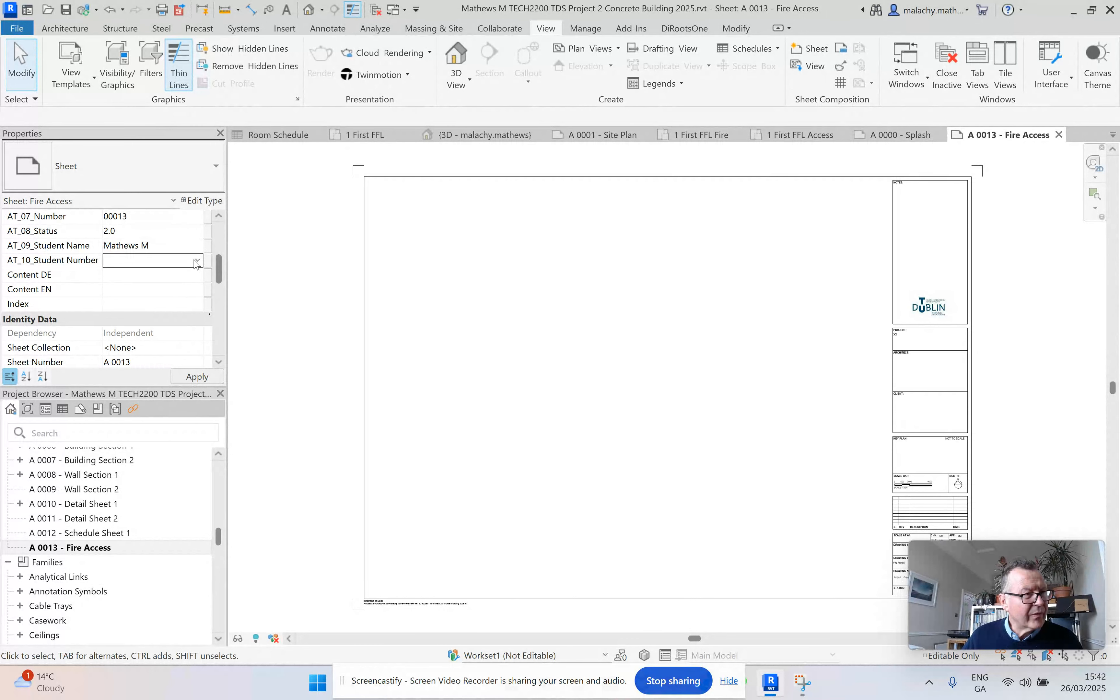
pyautogui.click(148, 285)
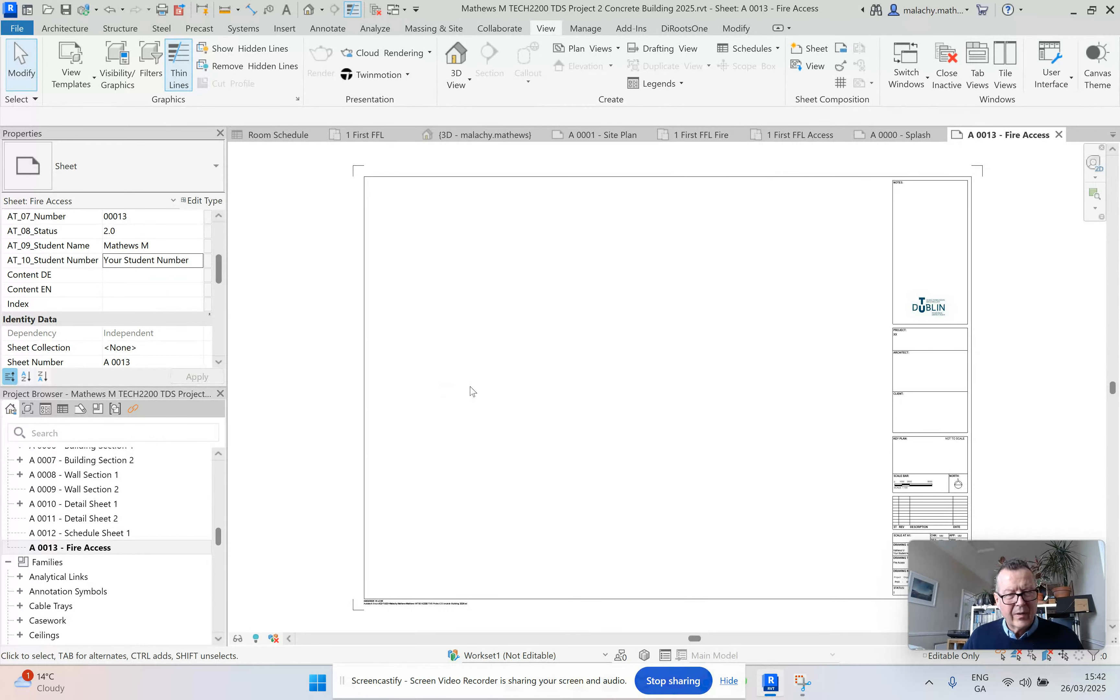
pyautogui.click(190, 265)
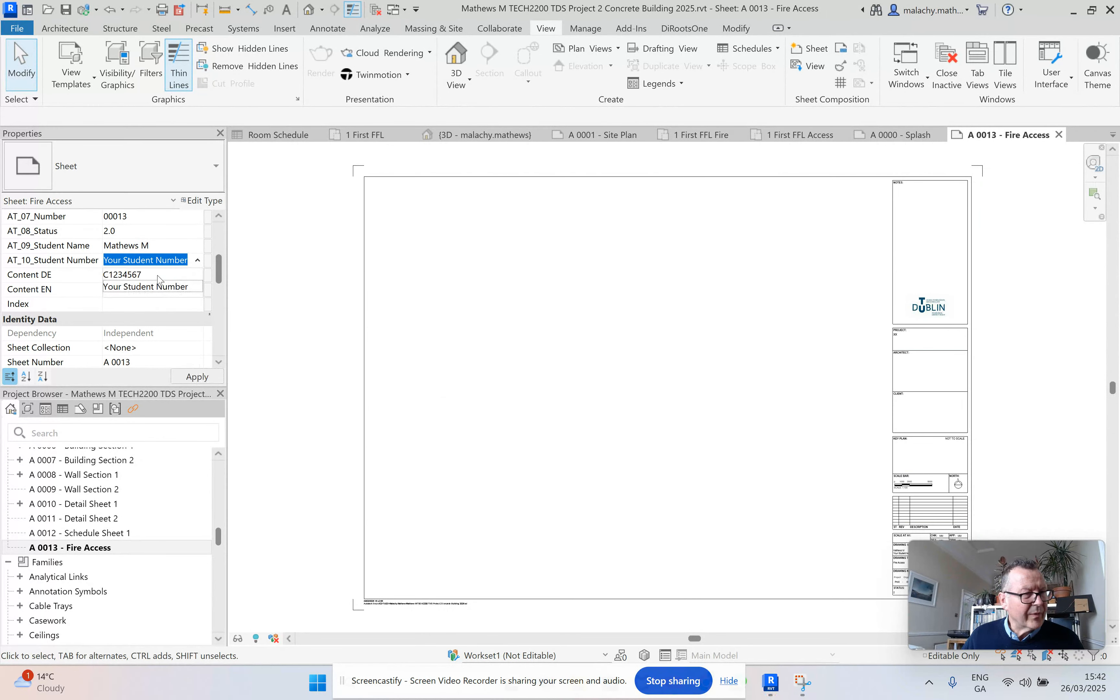
pyautogui.click(122, 274)
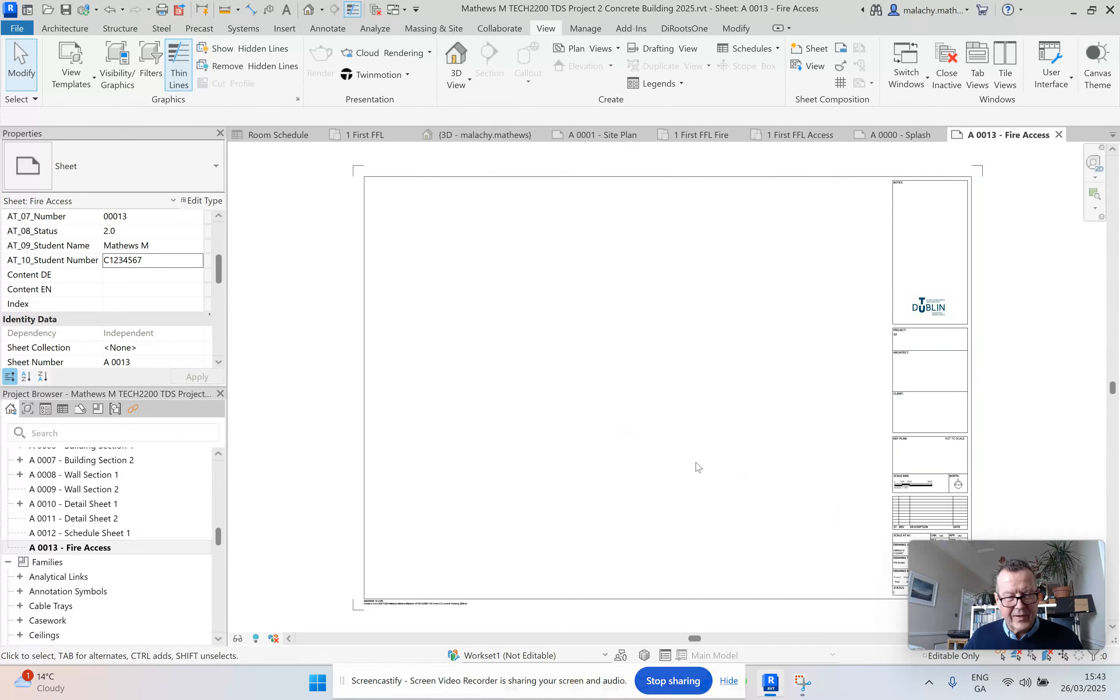
# - Place the 1 First FFL Access floor plan on sheet A 0013 - Fire Access
pyautogui.scroll(9, 142, 523)
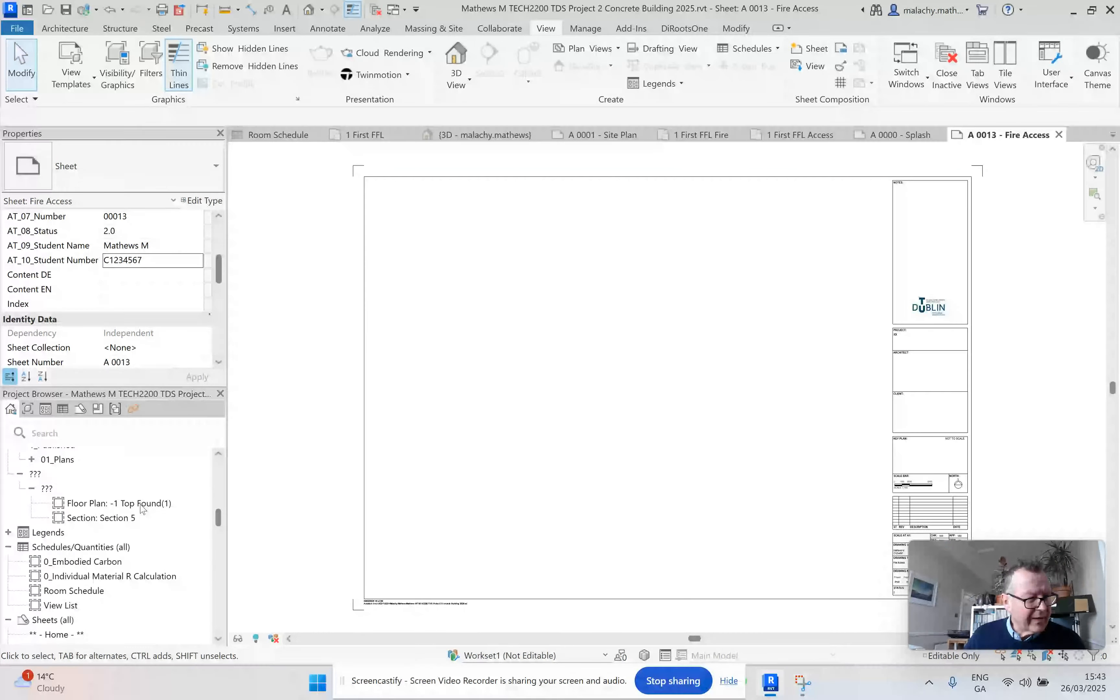
pyautogui.scroll(10, 142, 509)
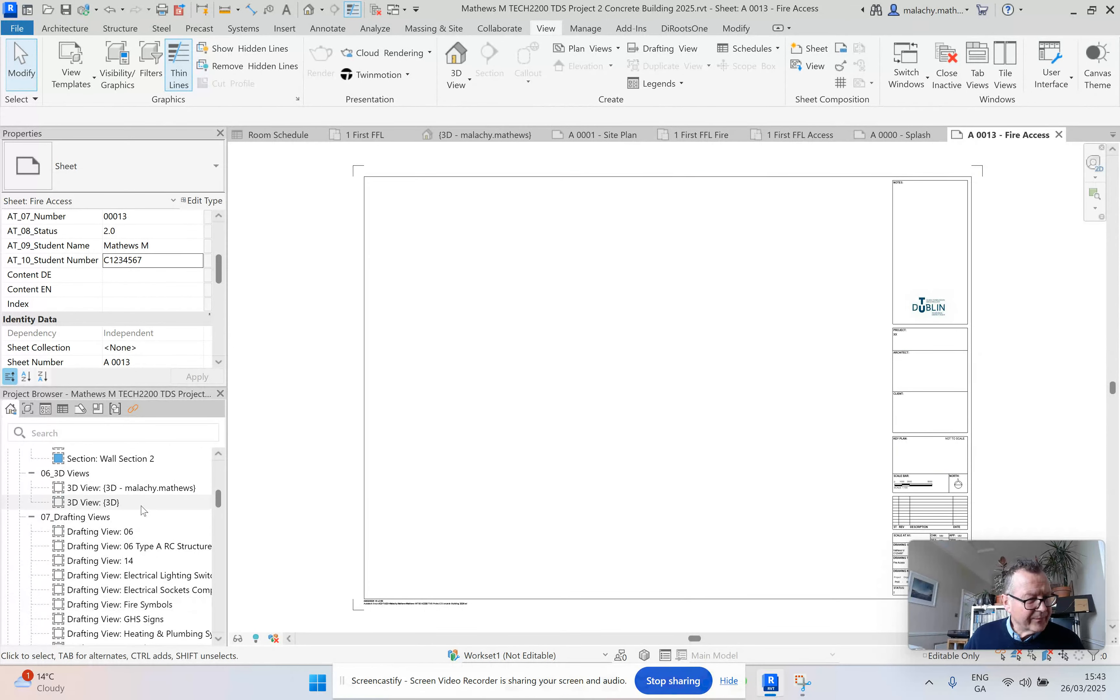
pyautogui.scroll(10, 143, 510)
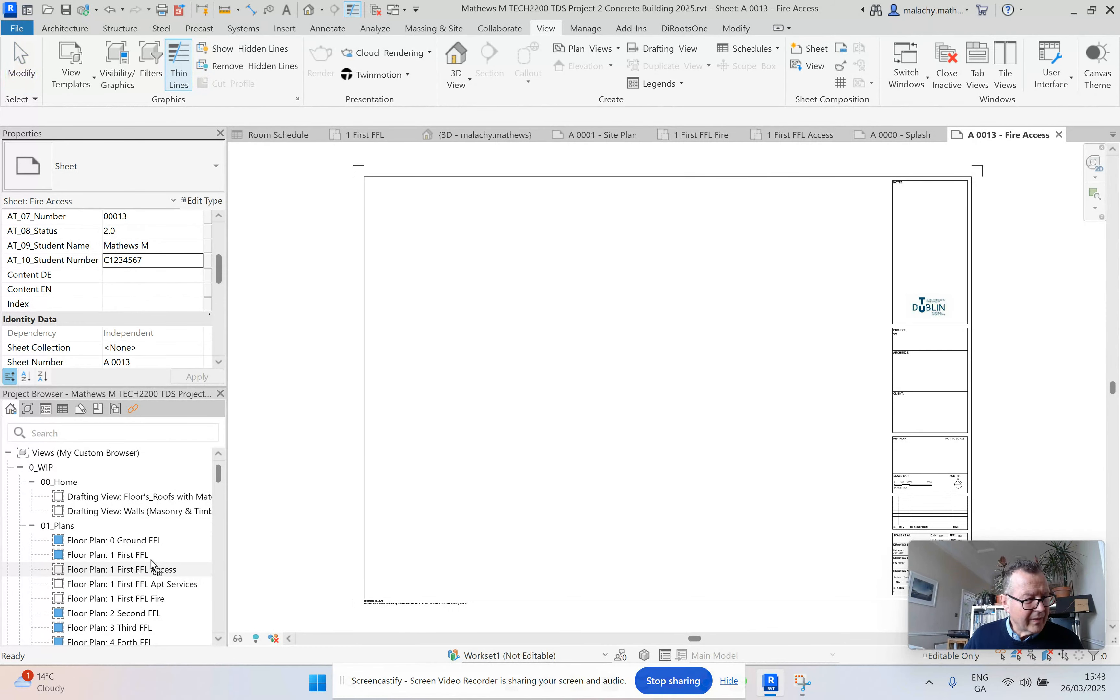
pyautogui.click(134, 569)
pyautogui.moveTo(528, 361); pyautogui.dragTo(560, 364)
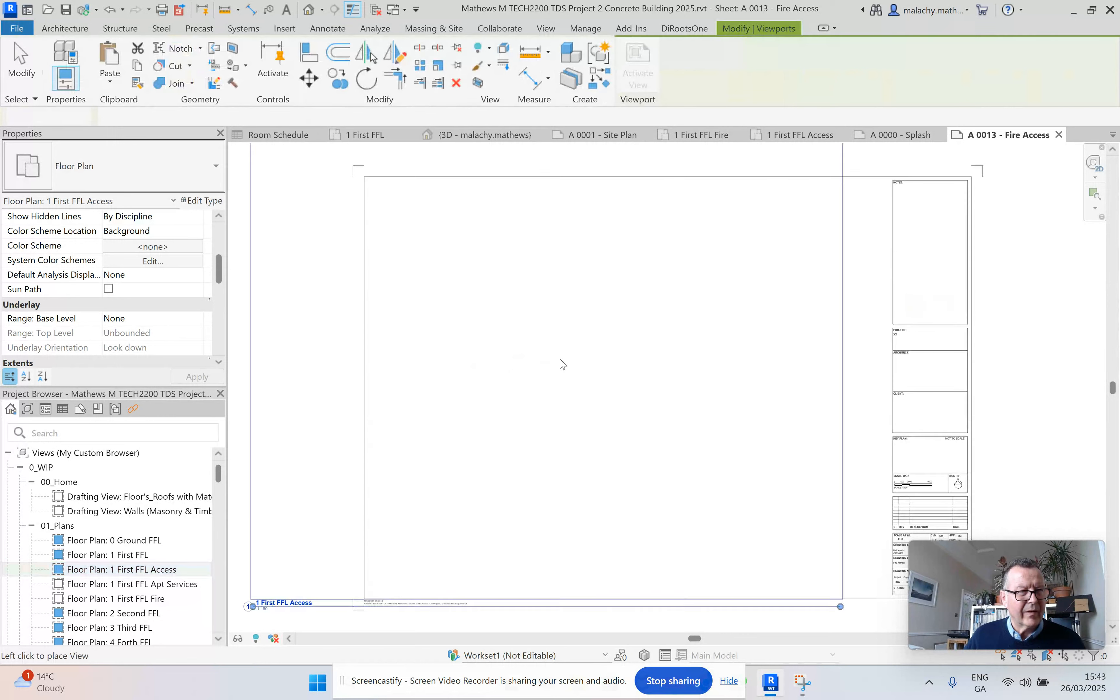
pyautogui.click(560, 364)
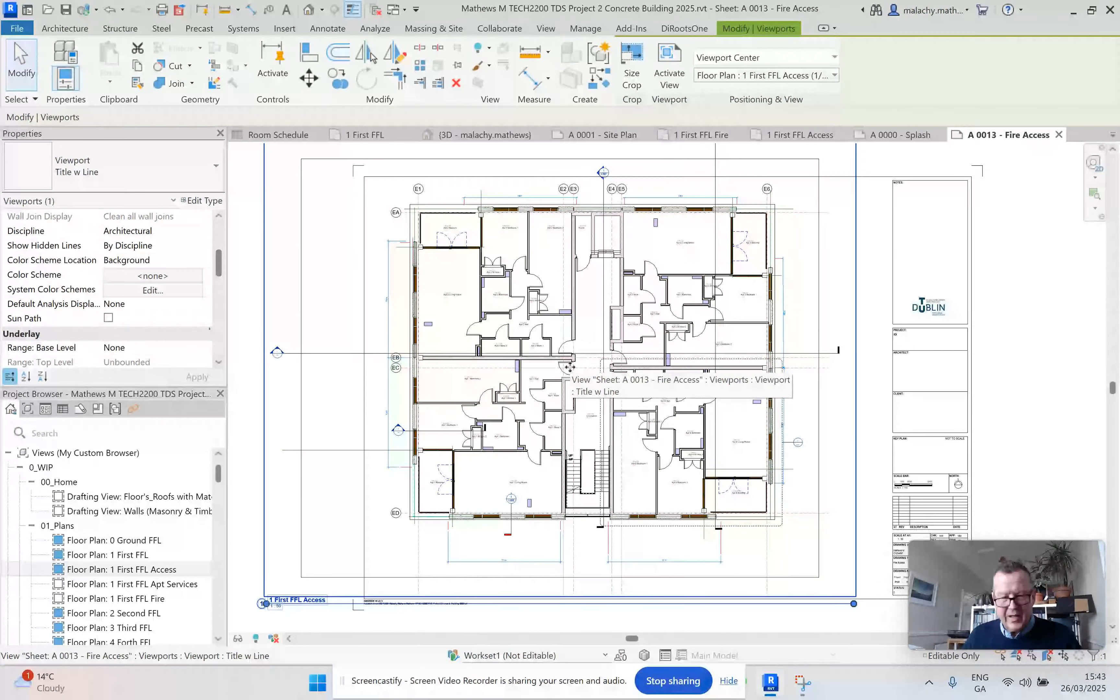
# - Nudge the 1 First FFL Access viewport right and down until the plan sits within the sheet's drawing area
pyautogui.press('Right')
pyautogui.press('Right')
pyautogui.press('Right')
pyautogui.press('Right')
pyautogui.press('Right')
pyautogui.press('Right')
pyautogui.press('Right')
pyautogui.press('Down')
pyautogui.press('Down')
pyautogui.press('Down')
pyautogui.press('Down')
pyautogui.press('Down')
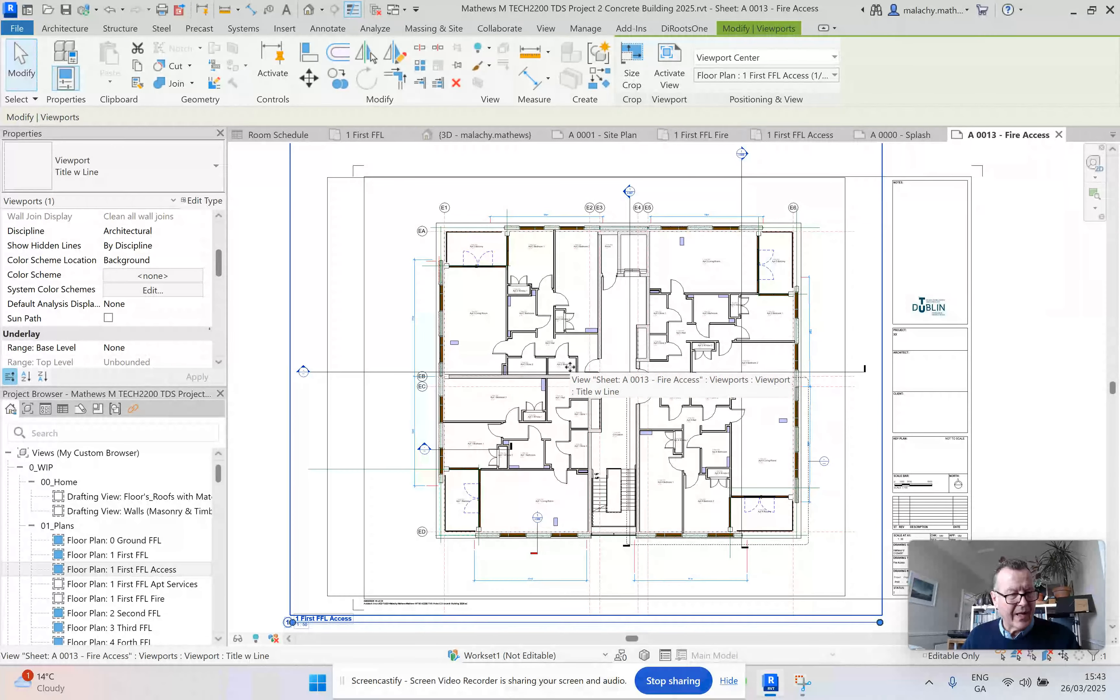
pyautogui.press('Right')
pyautogui.press('Right')
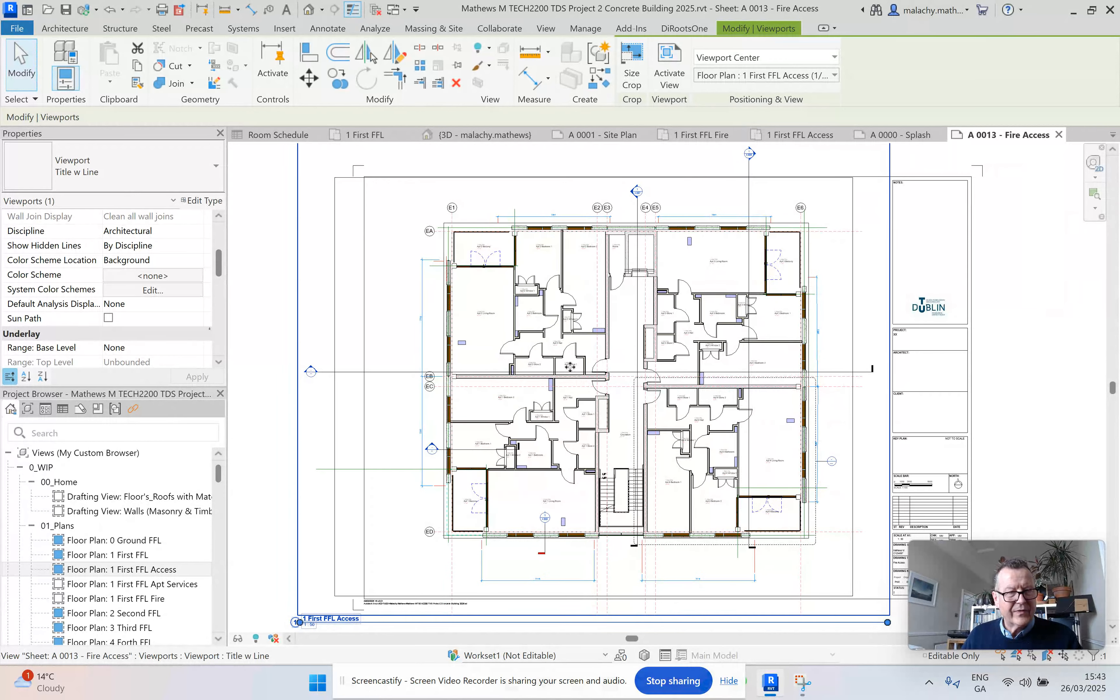
pyautogui.press('Right')
pyautogui.click(290, 311)
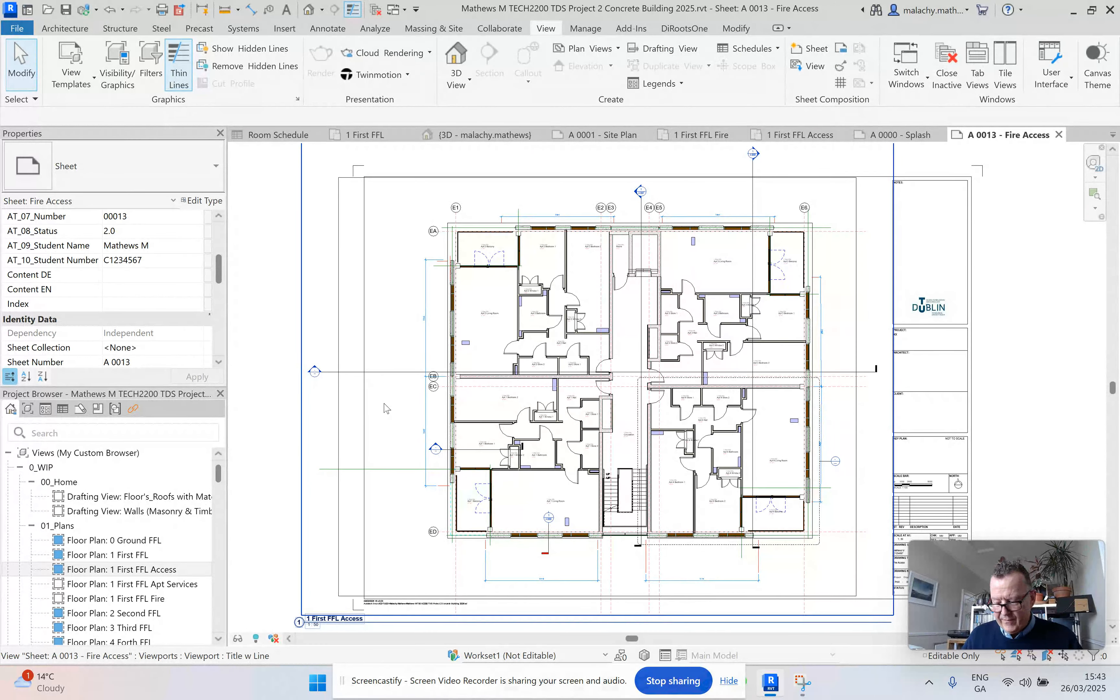
pyautogui.click(406, 343)
pyautogui.press('Right')
pyautogui.press('Right')
pyautogui.press('Right')
pyautogui.press('Right')
pyautogui.press('Right')
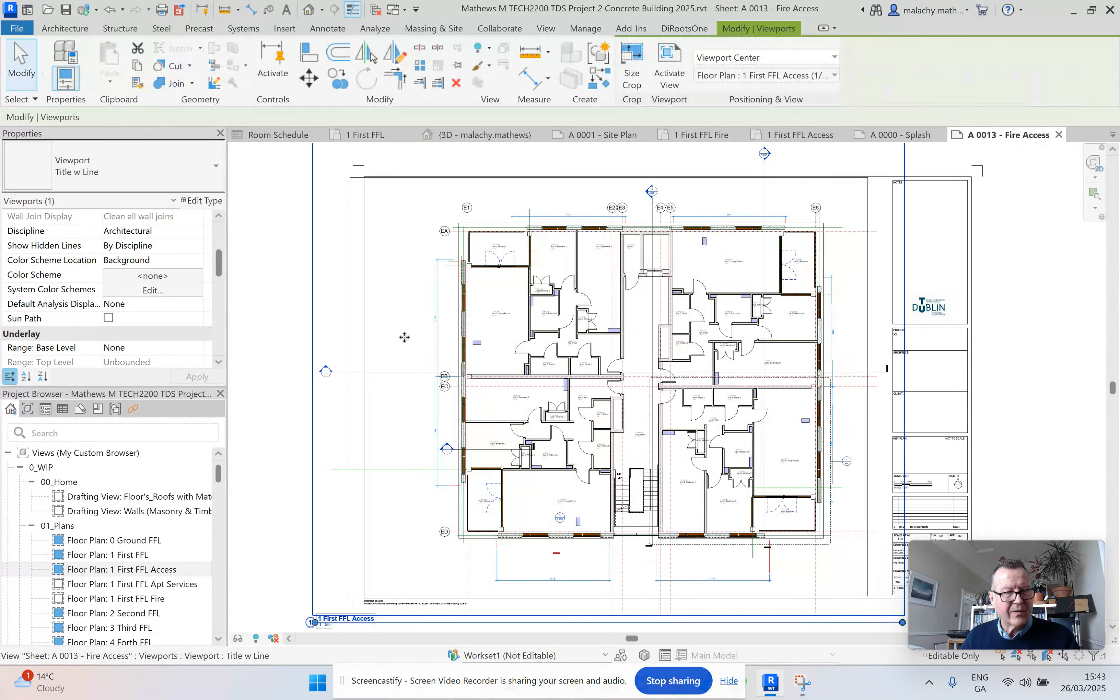
pyautogui.click(265, 306)
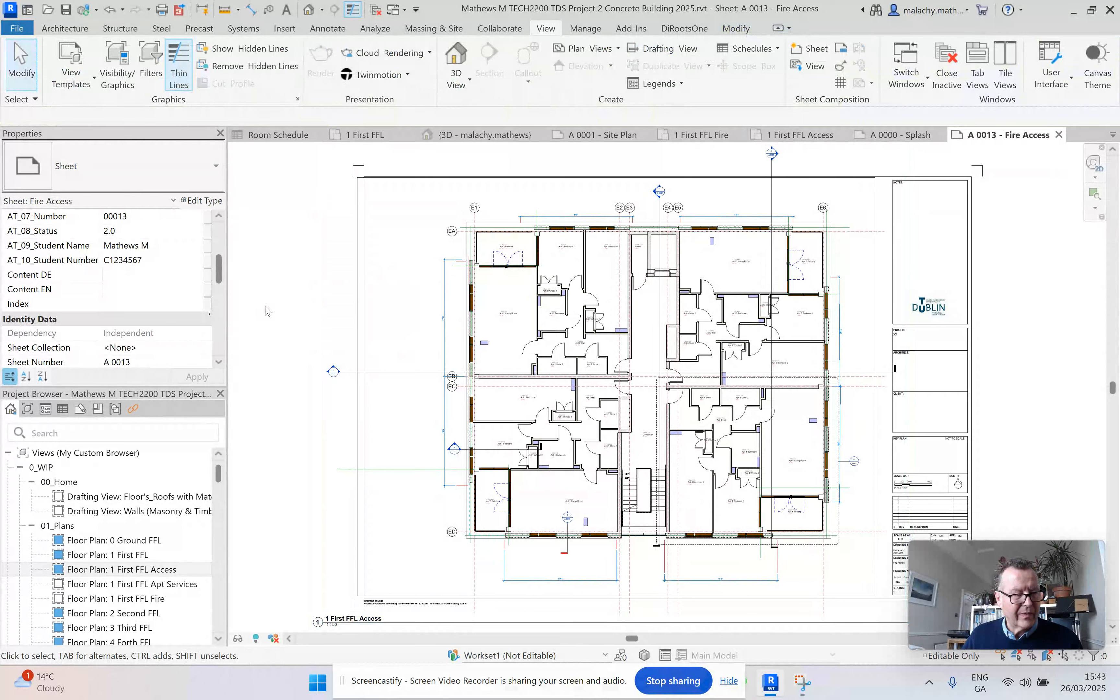
# - Change the access plan's viewport type to Title No Line w Detail Ref and move its title just below the plan, inside the sheet border
pyautogui.click(331, 620)
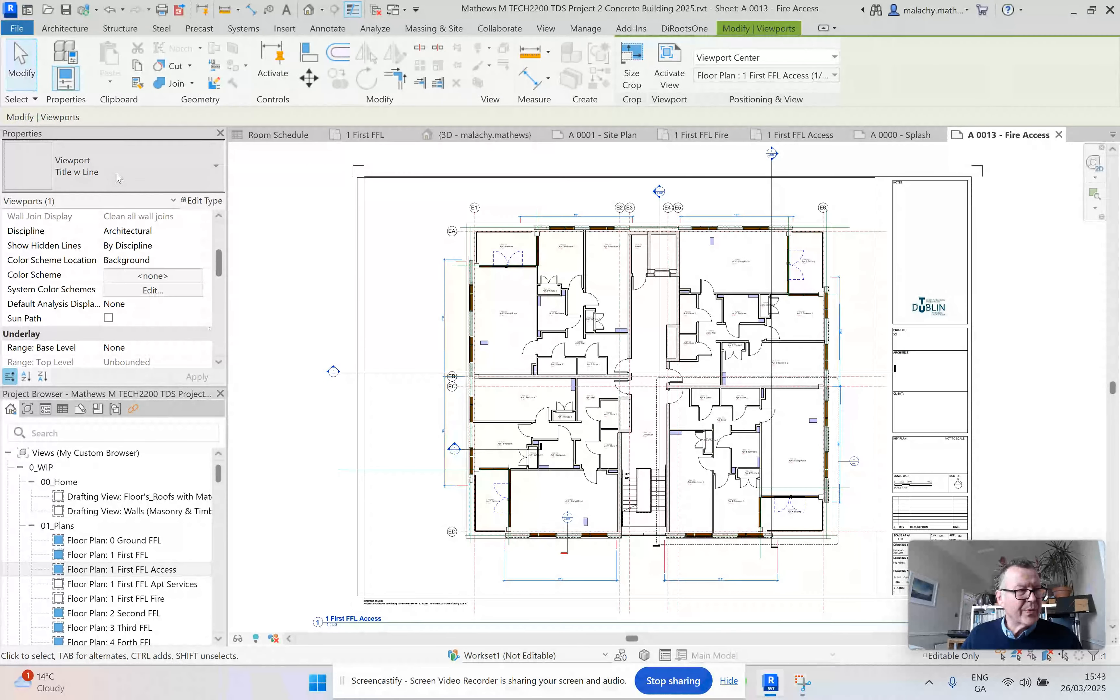
pyautogui.click(125, 168)
pyautogui.click(117, 272)
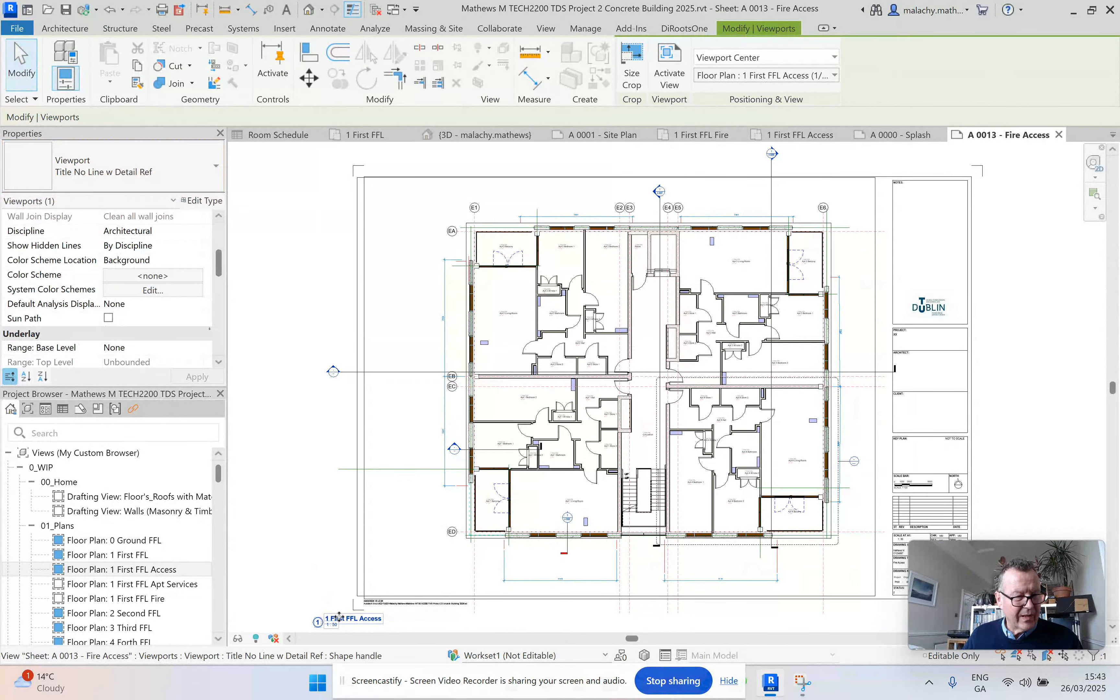
pyautogui.moveTo(366, 607); pyautogui.dragTo(443, 551)
pyautogui.click(289, 537)
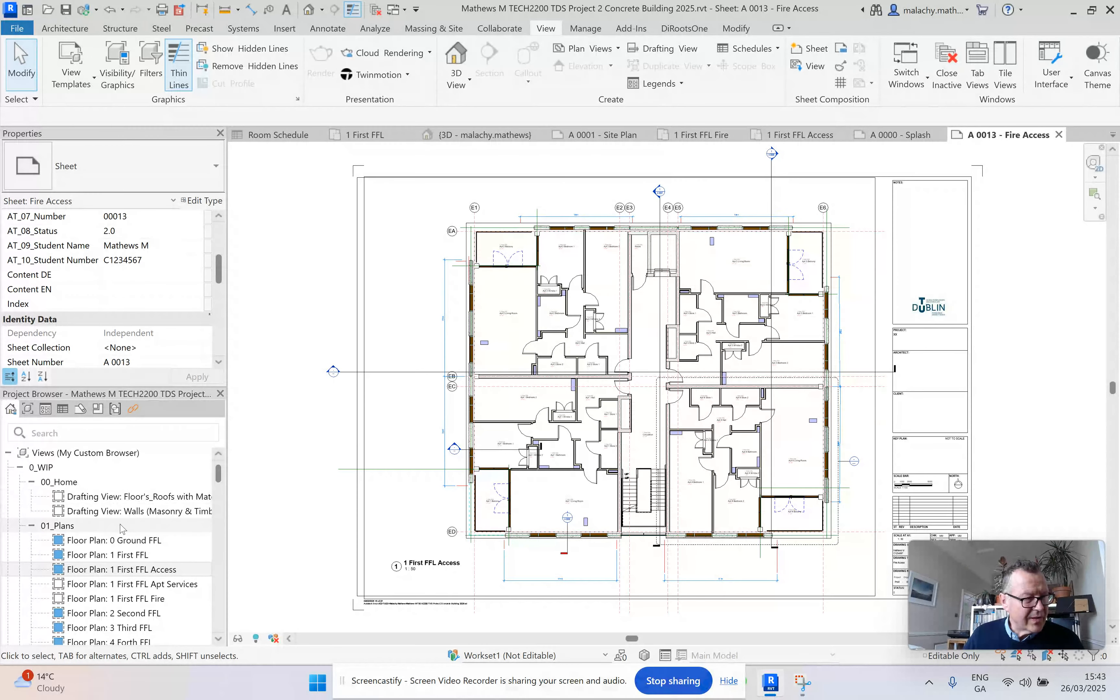
# - Create a new sheet using the AT_A1_TUDublin_Sheet Vert : Typical title block
pyautogui.scroll(-15, 115, 523)
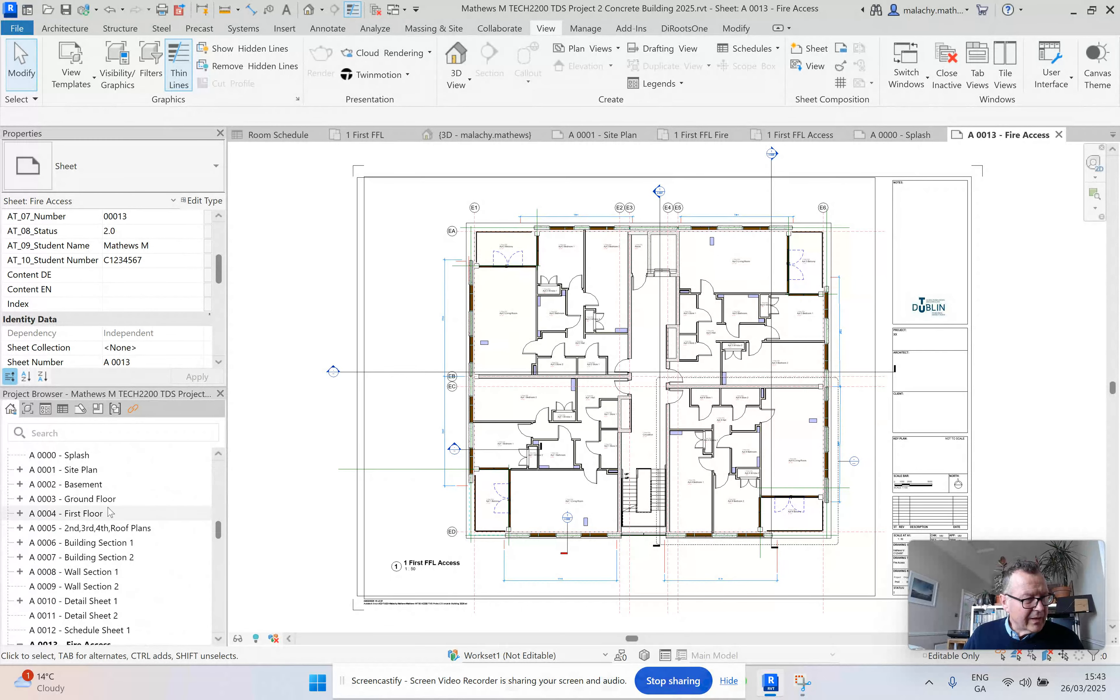
pyautogui.scroll(2, 111, 512)
pyautogui.rightClick(74, 524)
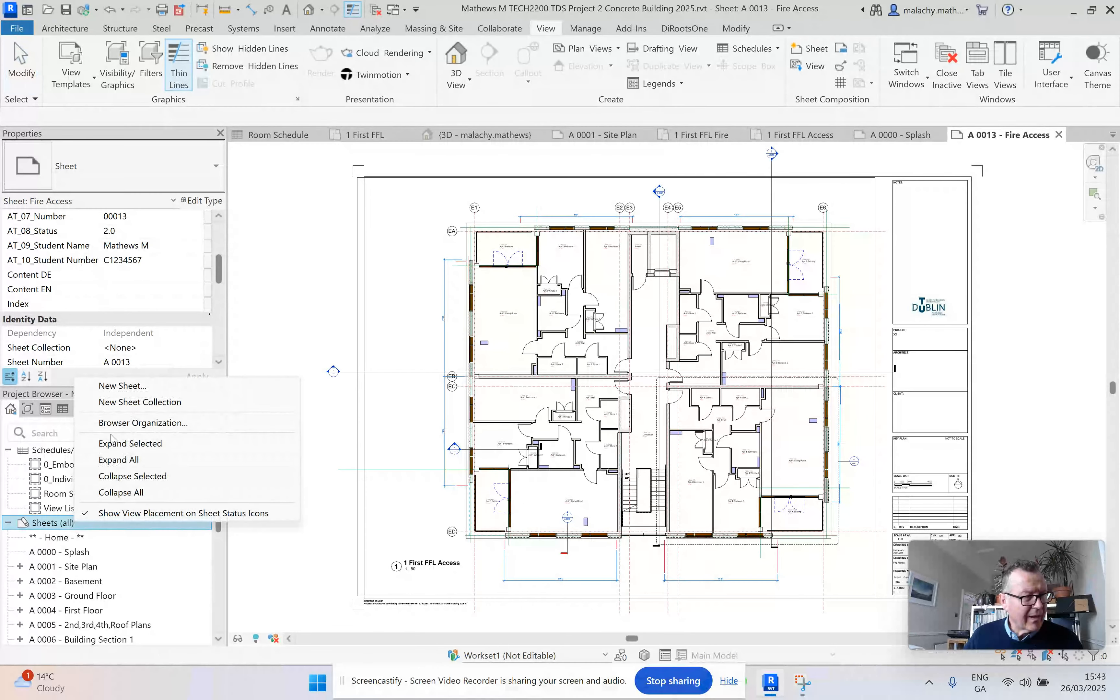
pyautogui.click(169, 385)
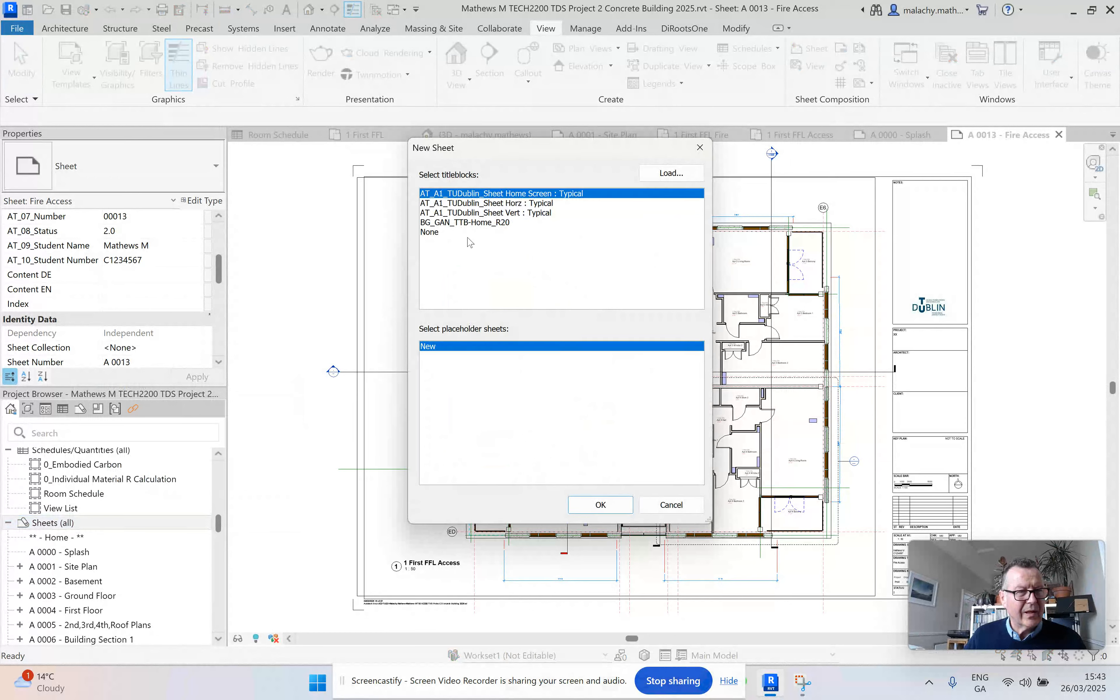
pyautogui.click(517, 213)
pyautogui.click(601, 505)
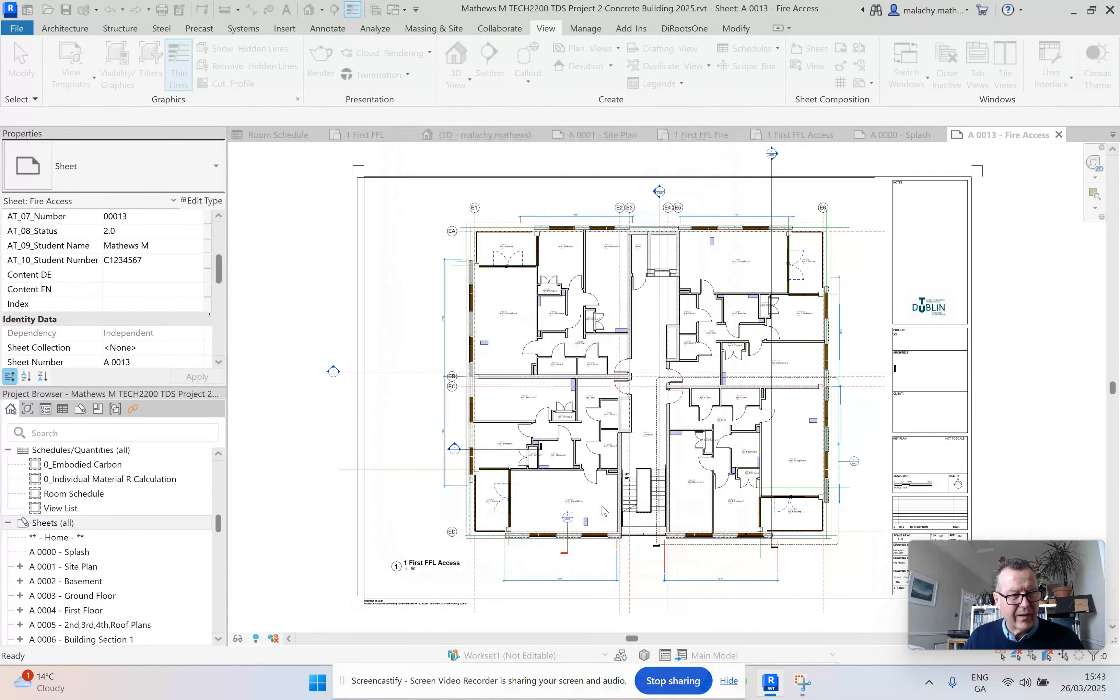
# - Turn off the dashed grid in the title block of sheet A 0014
pyautogui.click(366, 470)
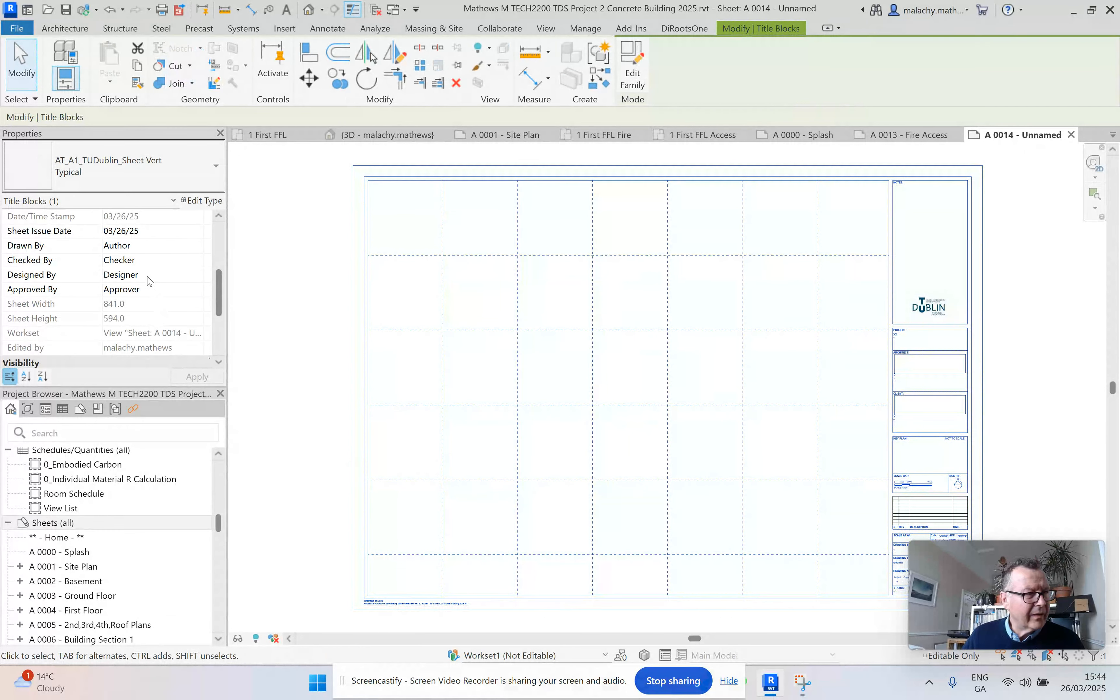
pyautogui.scroll(-2, 149, 283)
pyautogui.click(108, 318)
pyautogui.click(295, 360)
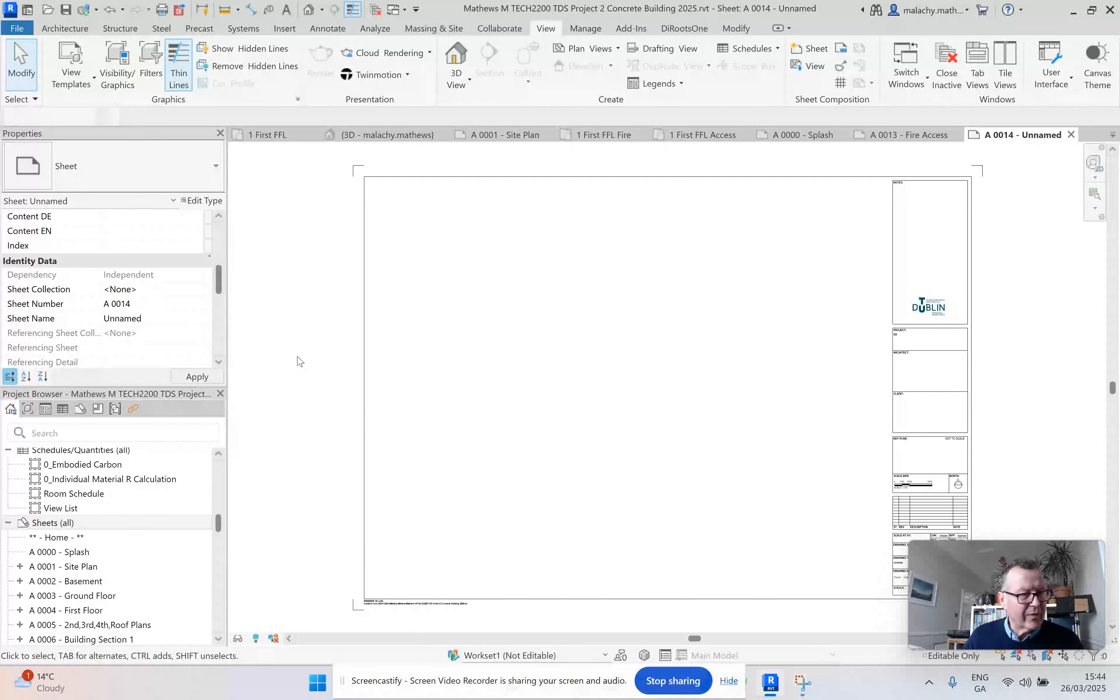
# - Place the 1 First FFL Apt Services floor plan on sheet A 0014
pyautogui.scroll(5, 158, 517)
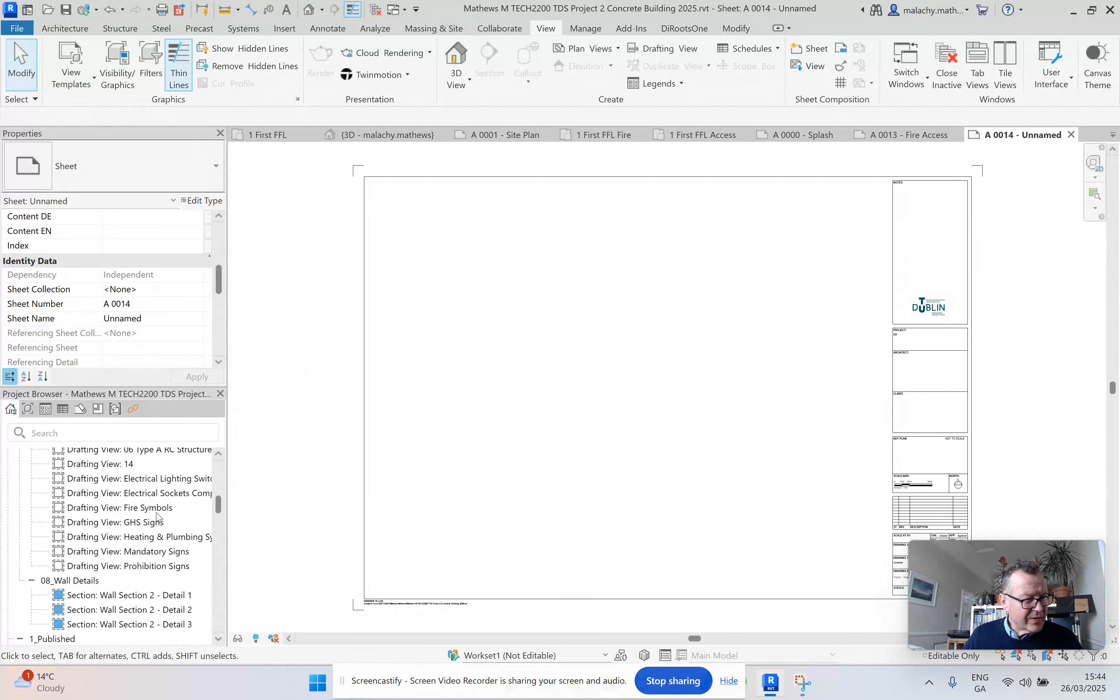
pyautogui.scroll(10, 157, 515)
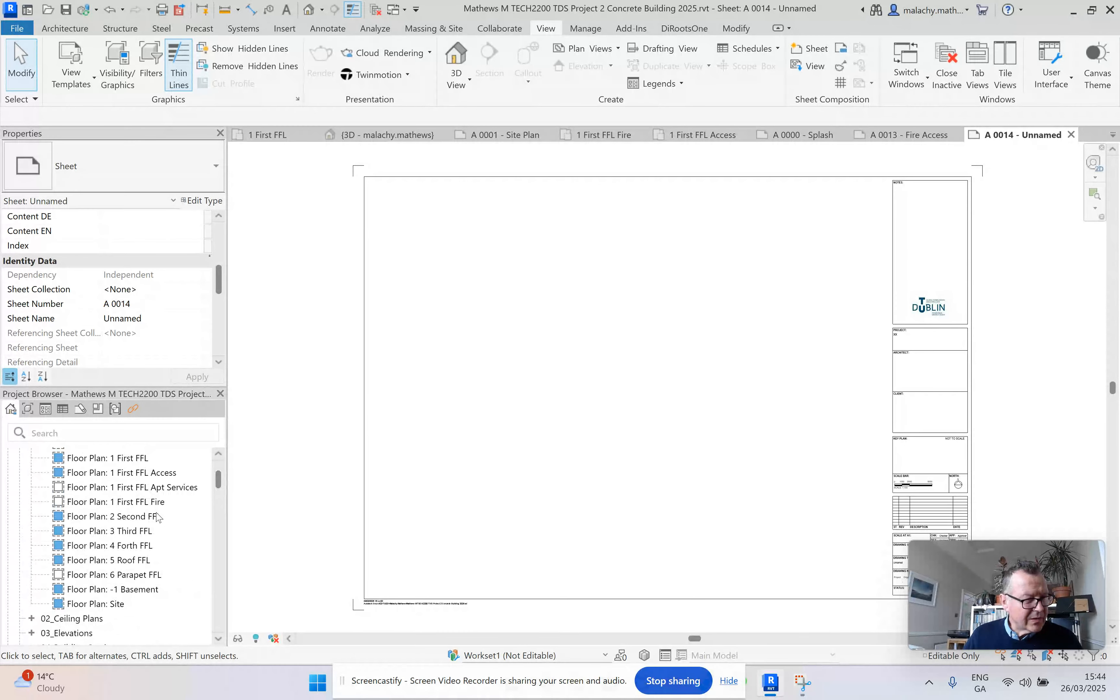
pyautogui.click(148, 488)
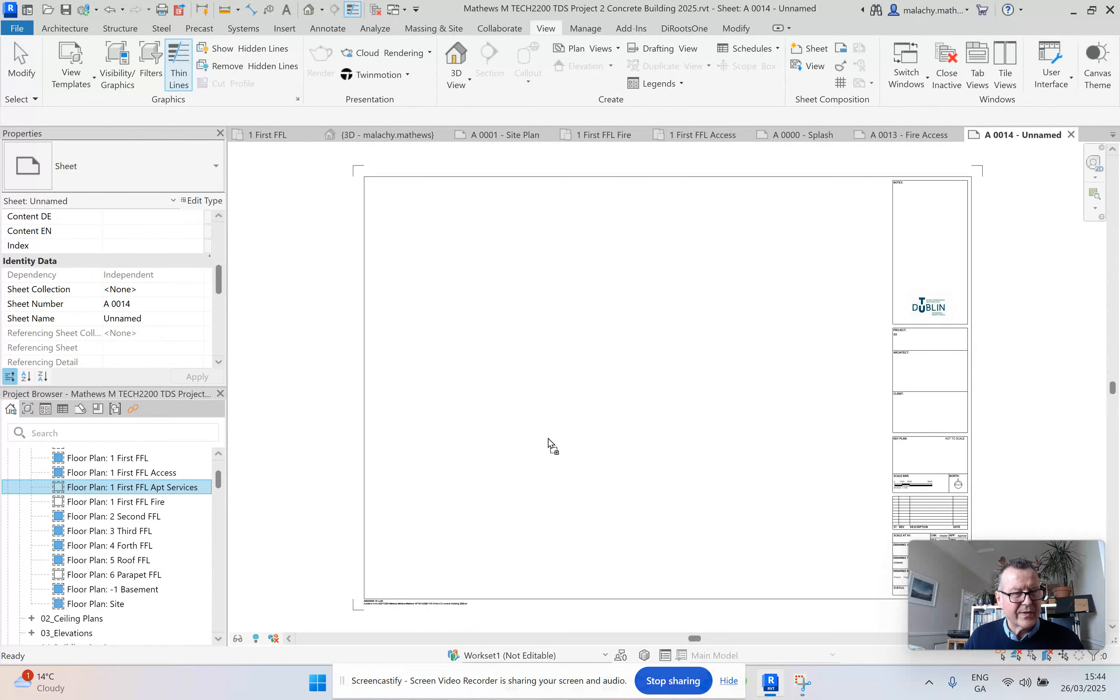
pyautogui.moveTo(549, 442); pyautogui.dragTo(600, 430)
pyautogui.click(607, 422)
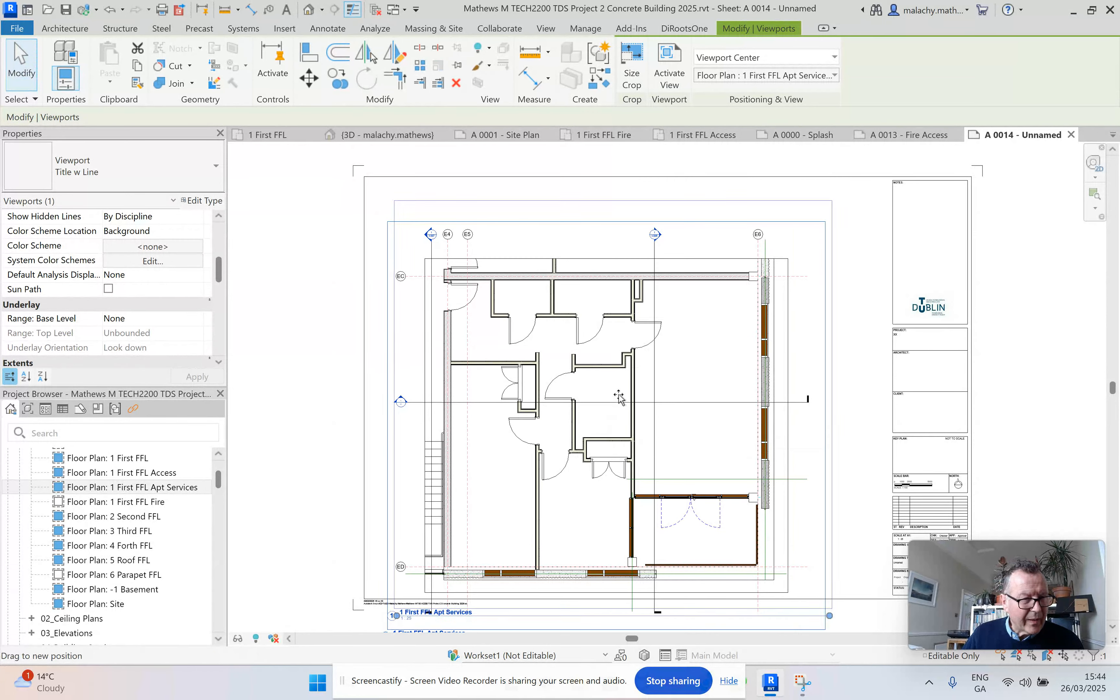
# - Shift the 1 First FFL Apt Services viewport up and slightly right so it fits inside the sheet border
pyautogui.moveTo(608, 422); pyautogui.dragTo(618, 396)
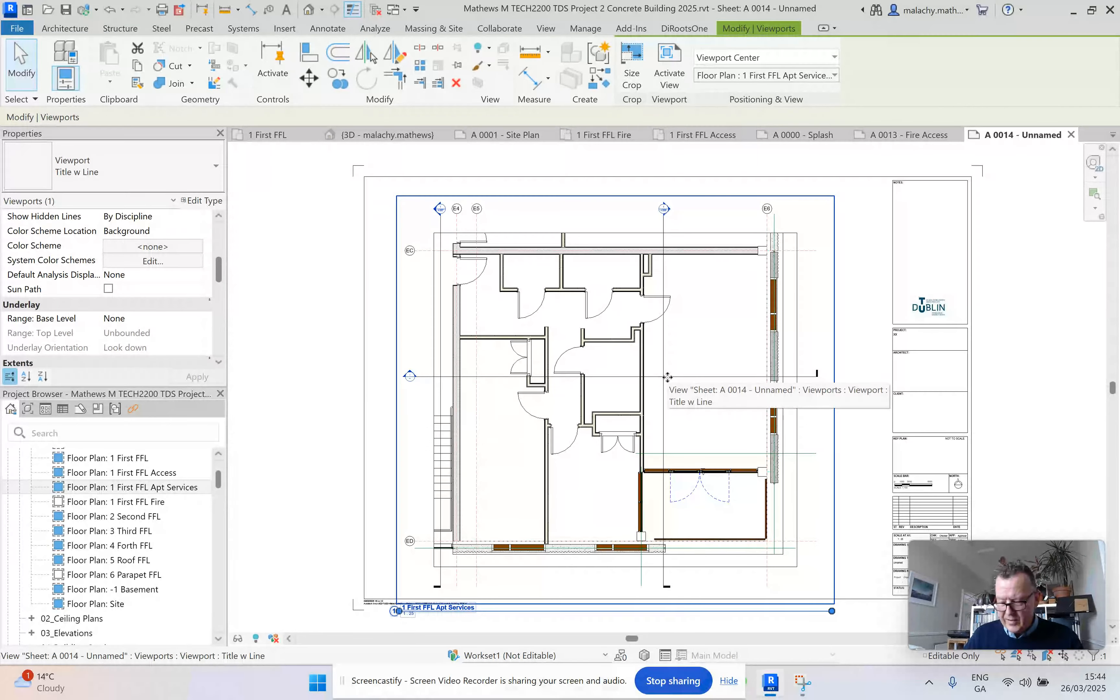
pyautogui.press('Up')
pyautogui.press('Right')
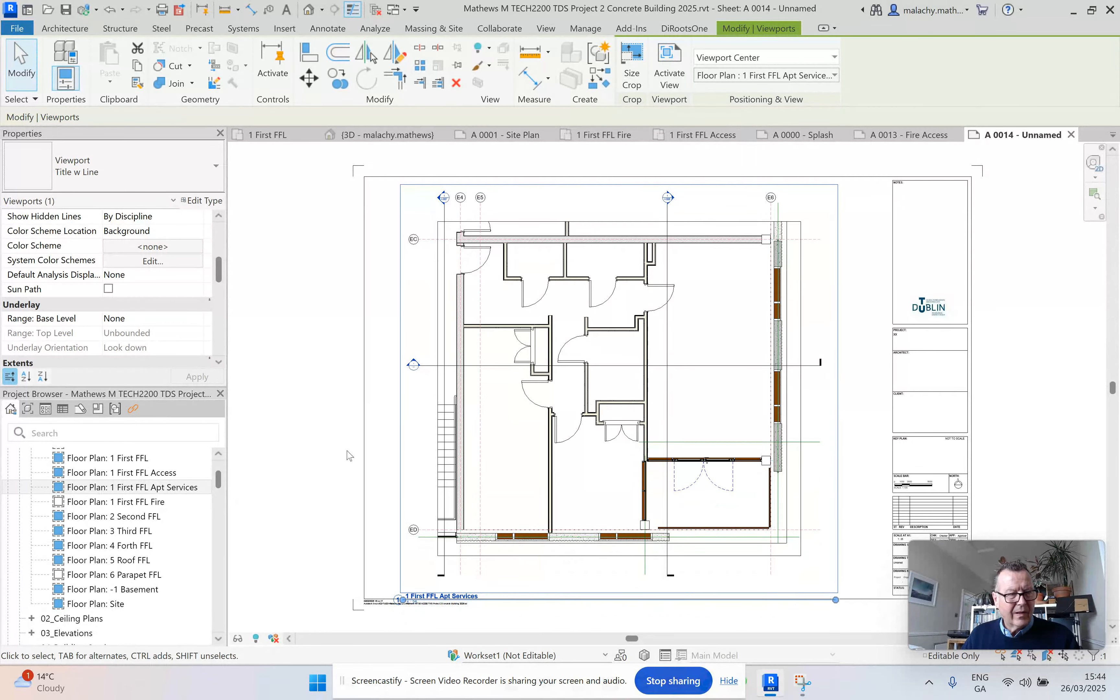
pyautogui.click(427, 635)
# - Change the apartment services viewport to Title No Line w Detail Ref and position its title just below the plan
pyautogui.click(428, 602)
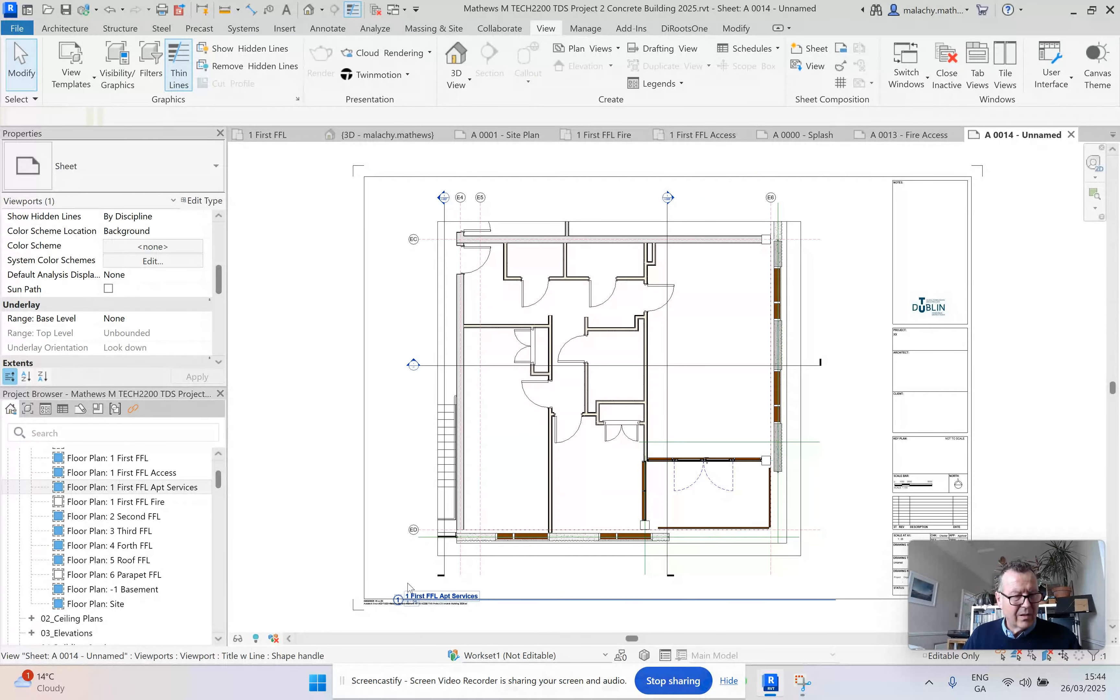
pyautogui.click(116, 166)
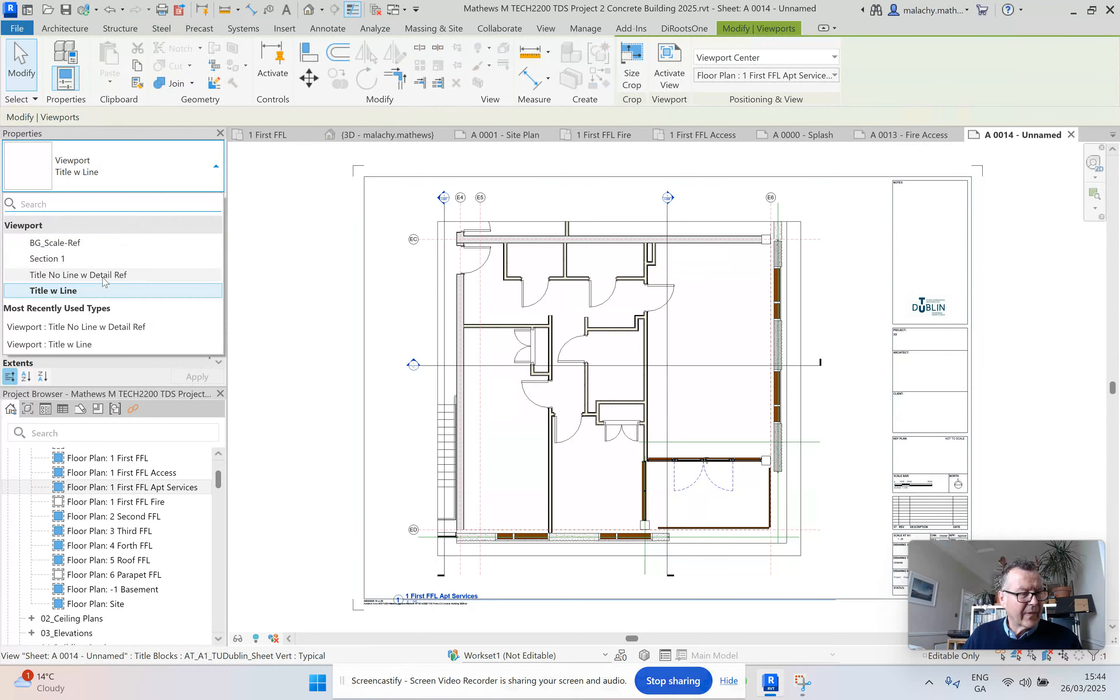
pyautogui.click(69, 276)
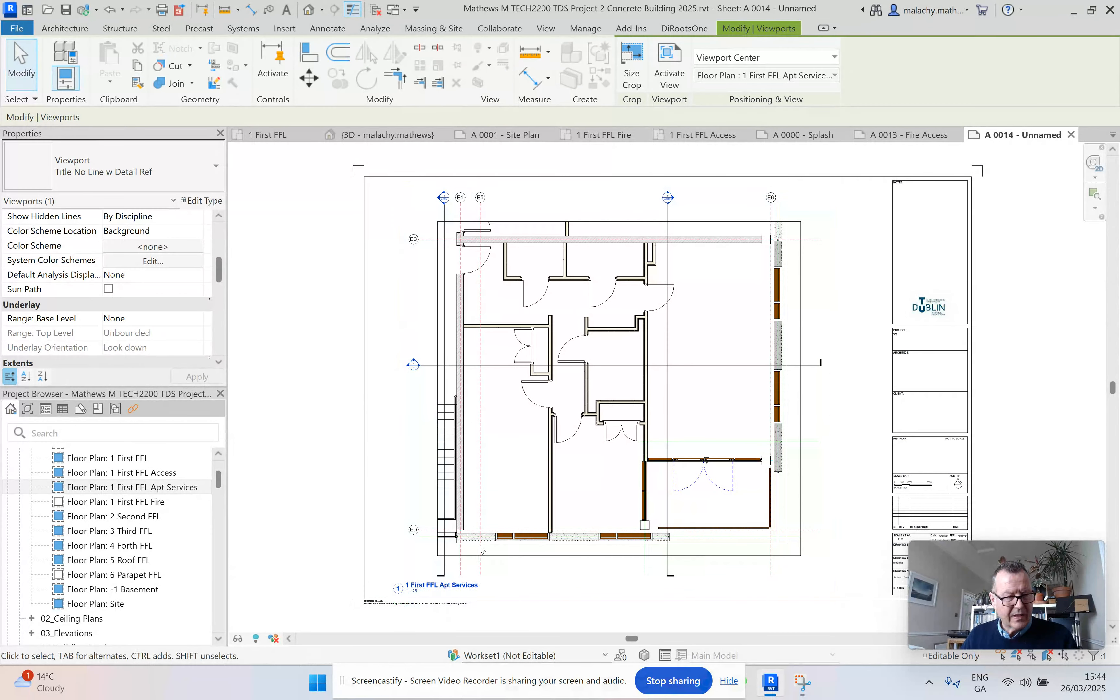
pyautogui.press('Down')
pyautogui.press('Right')
pyautogui.press('Right')
pyautogui.press('Escape')
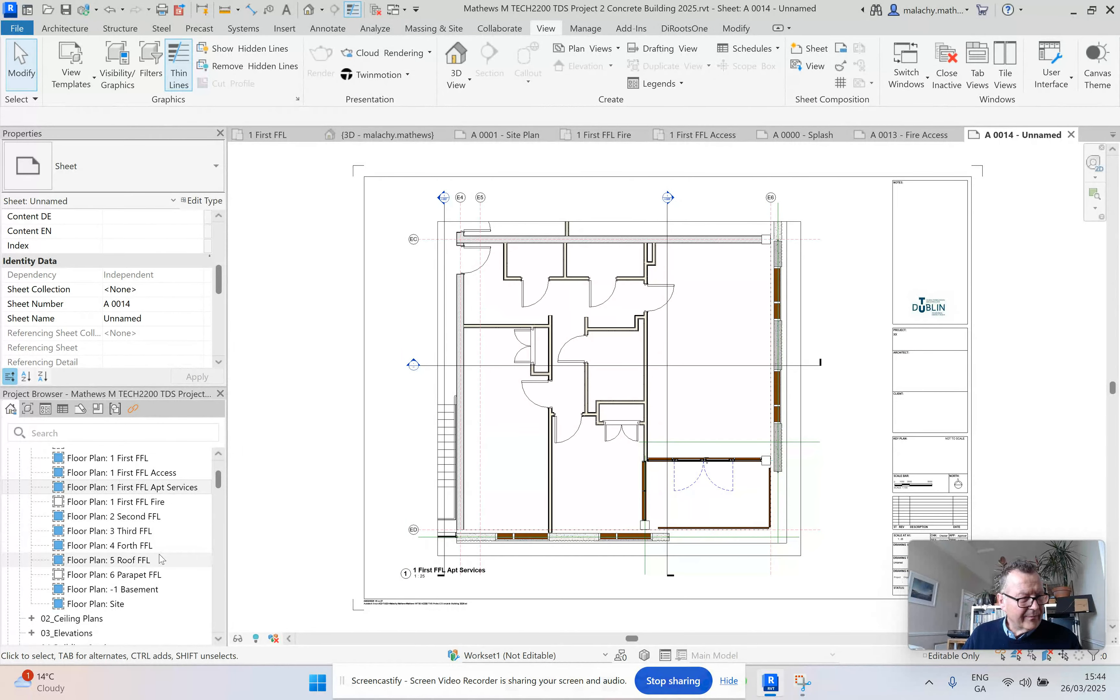
# - Open sheet A 0010 - Detail Sheet 1 and select the Wall Section 2 - Detail 1 viewport
pyautogui.scroll(-2, 158, 567)
pyautogui.scroll(-5, 155, 571)
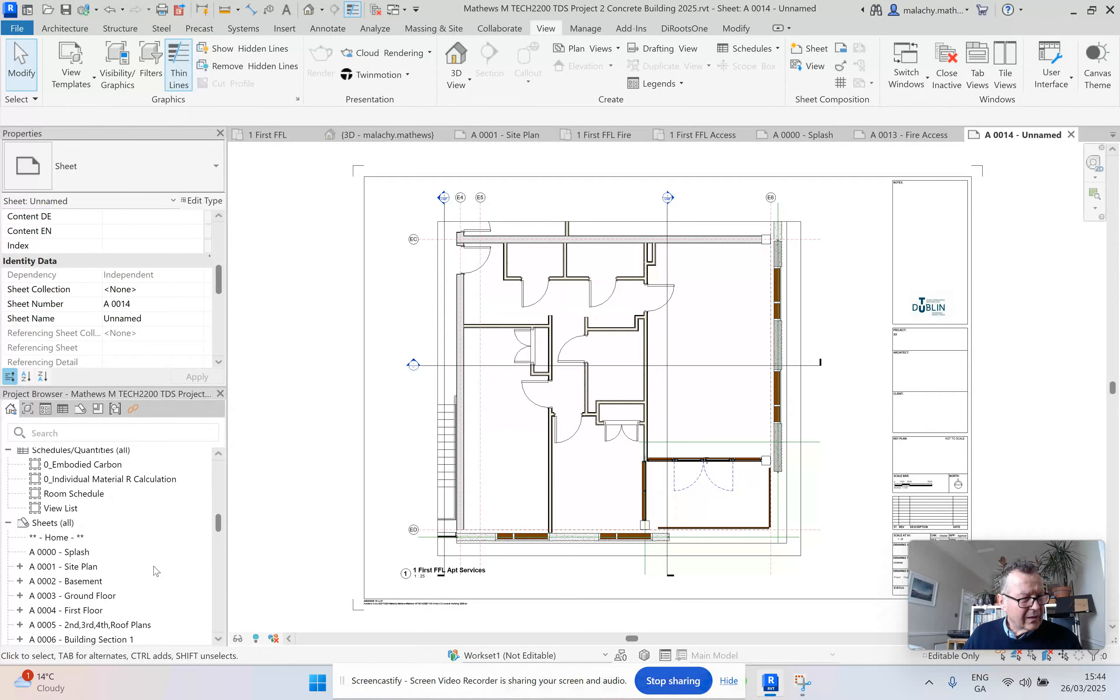
pyautogui.scroll(-2, 147, 557)
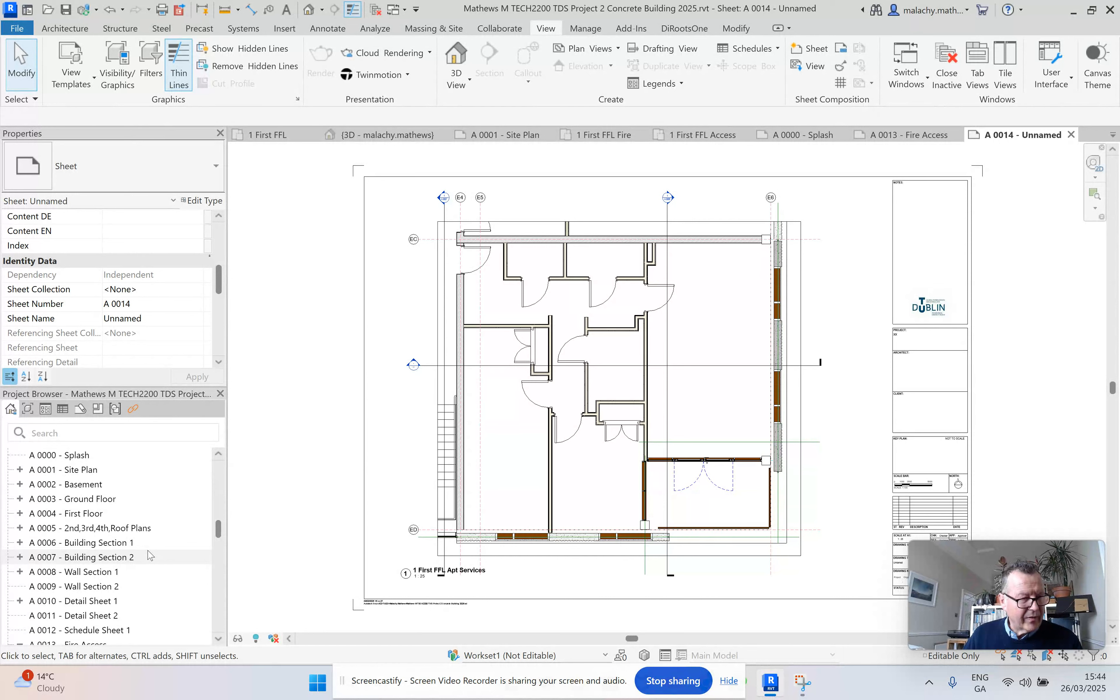
pyautogui.scroll(-2, 148, 555)
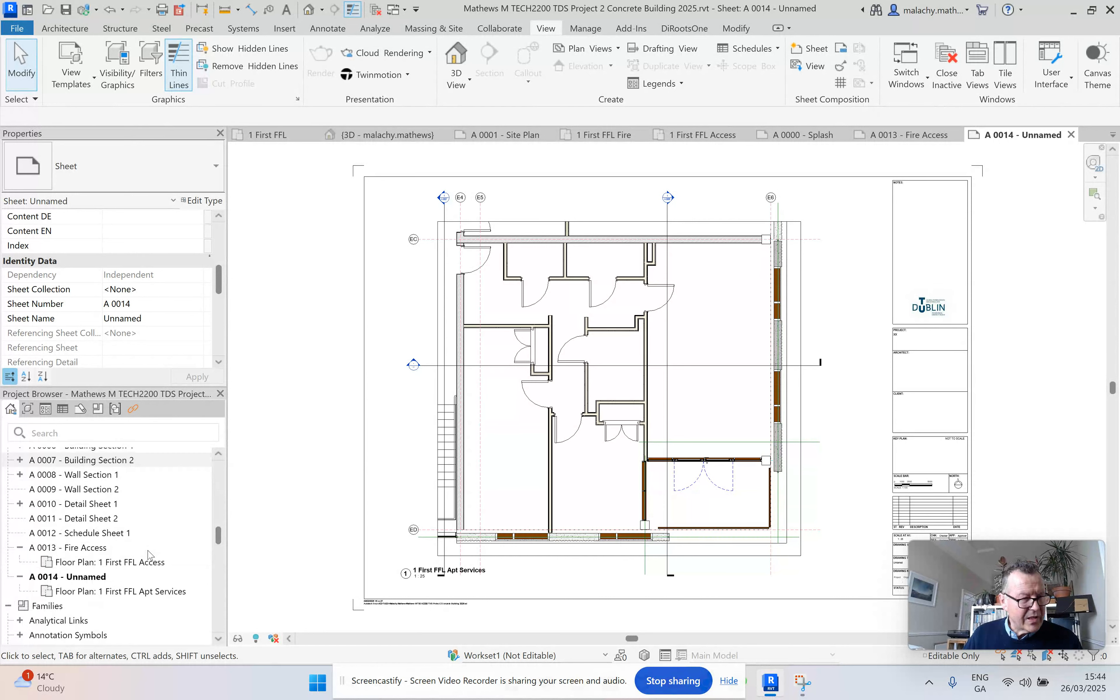
pyautogui.rightClick(96, 506)
pyautogui.rightClick(93, 506)
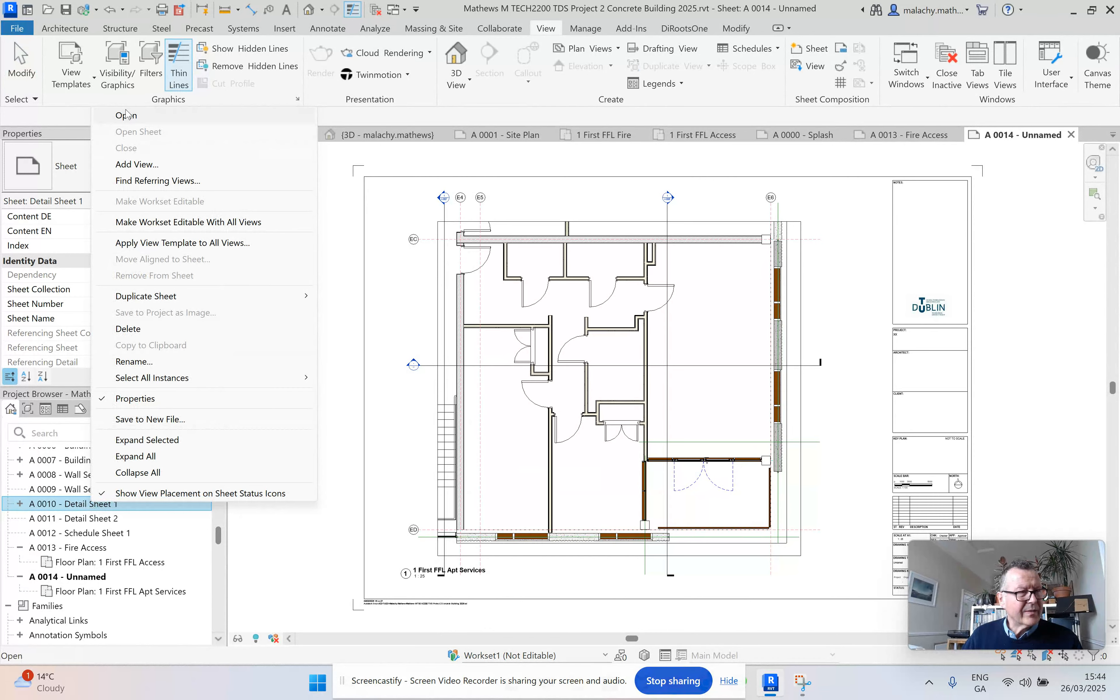
pyautogui.click(131, 118)
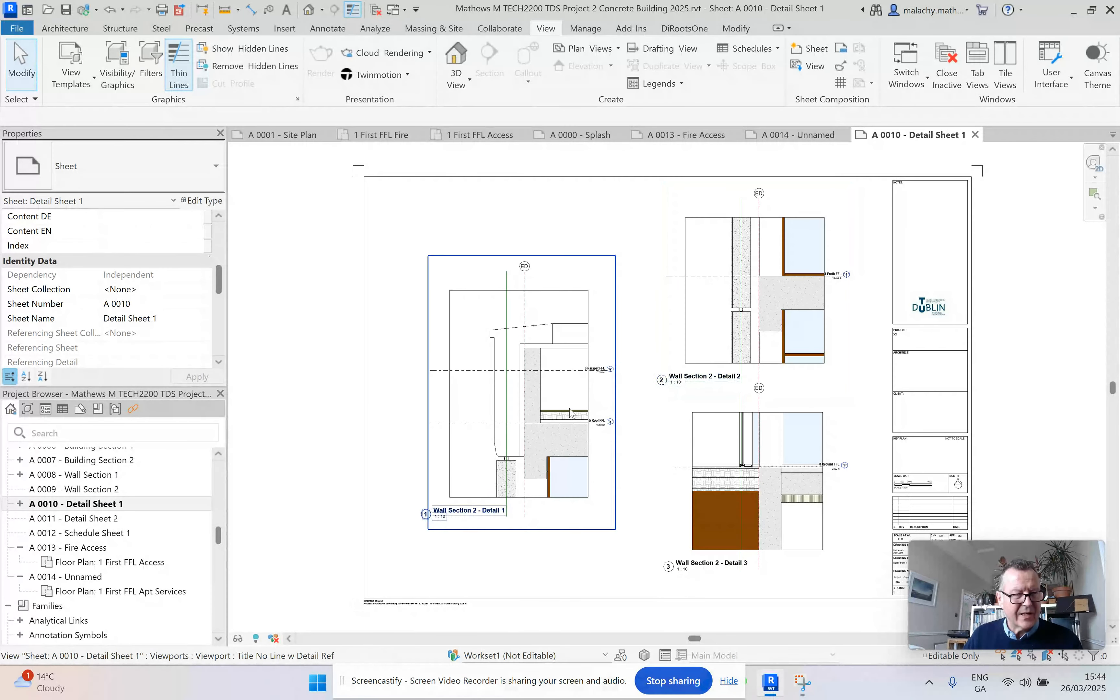
pyautogui.click(556, 401)
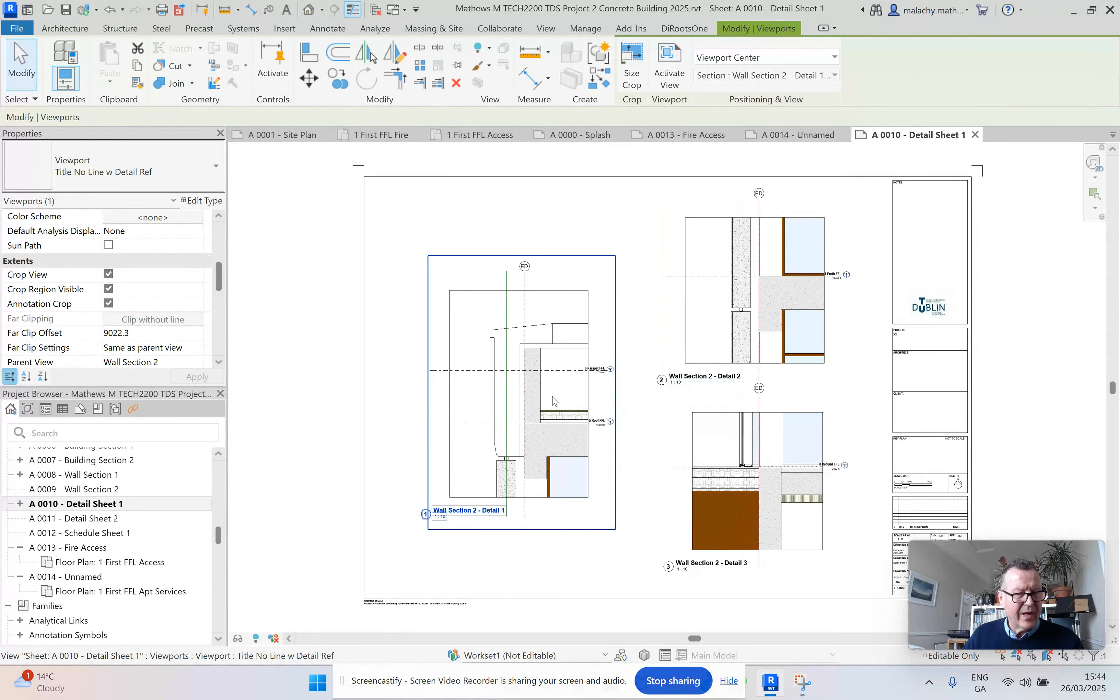
# - Activate the Wall Section 2 - Detail 1 view on the sheet, set its scale to 1:5 and deactivate it
pyautogui.rightClick(556, 401)
pyautogui.click(603, 269)
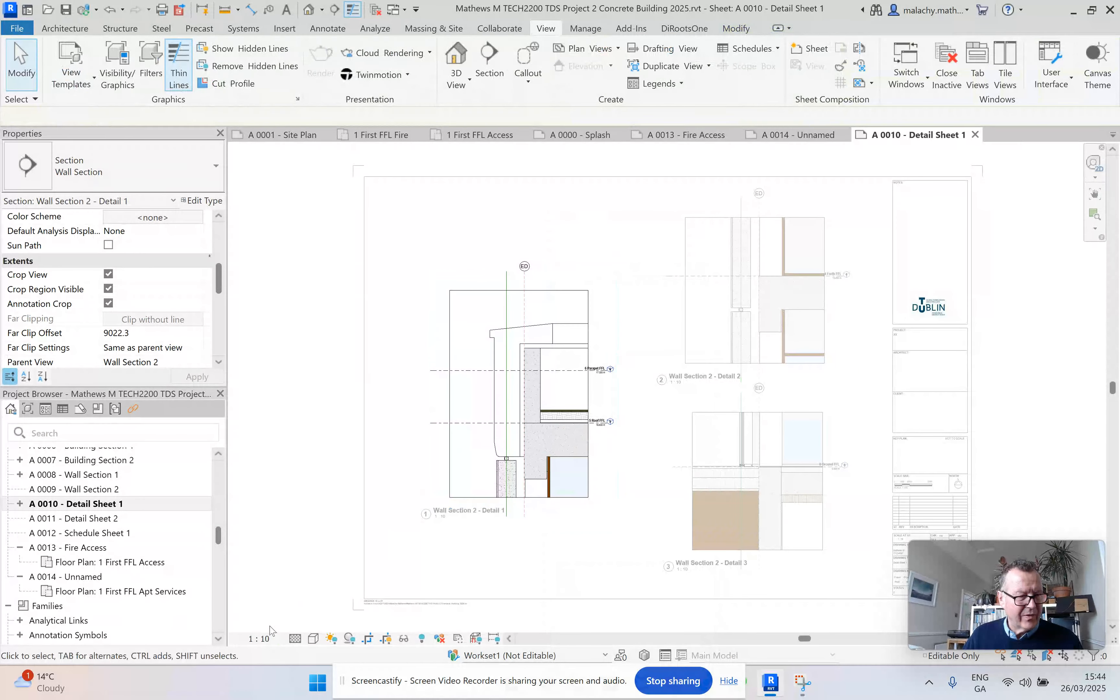
pyautogui.click(258, 638)
pyautogui.click(264, 460)
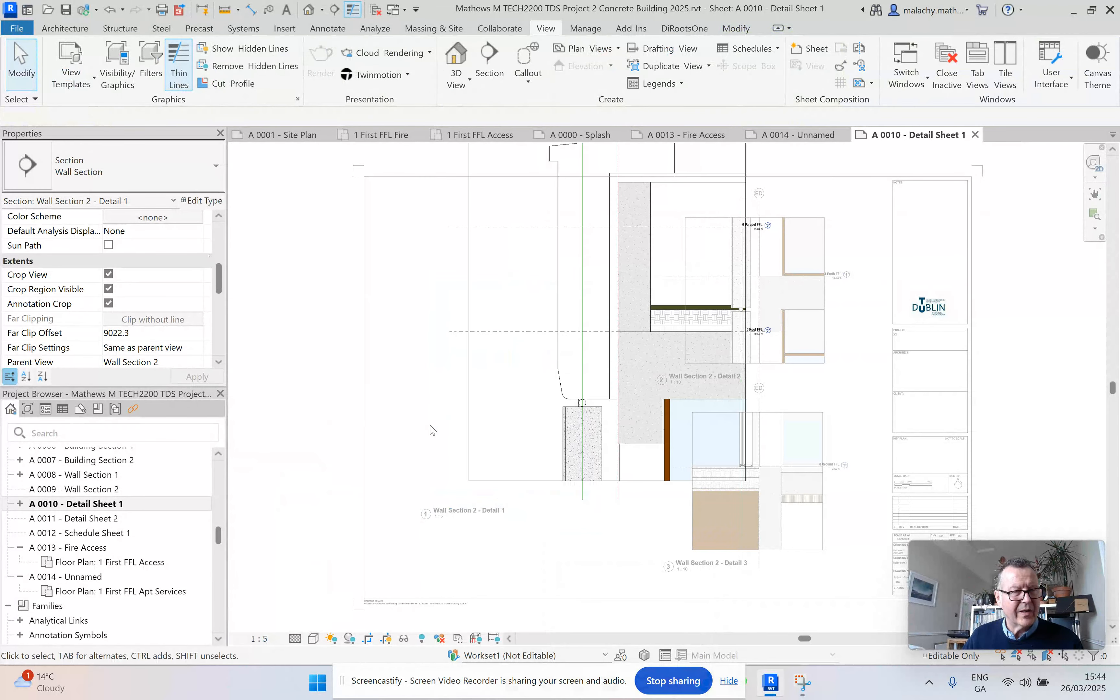
pyautogui.rightClick(546, 400)
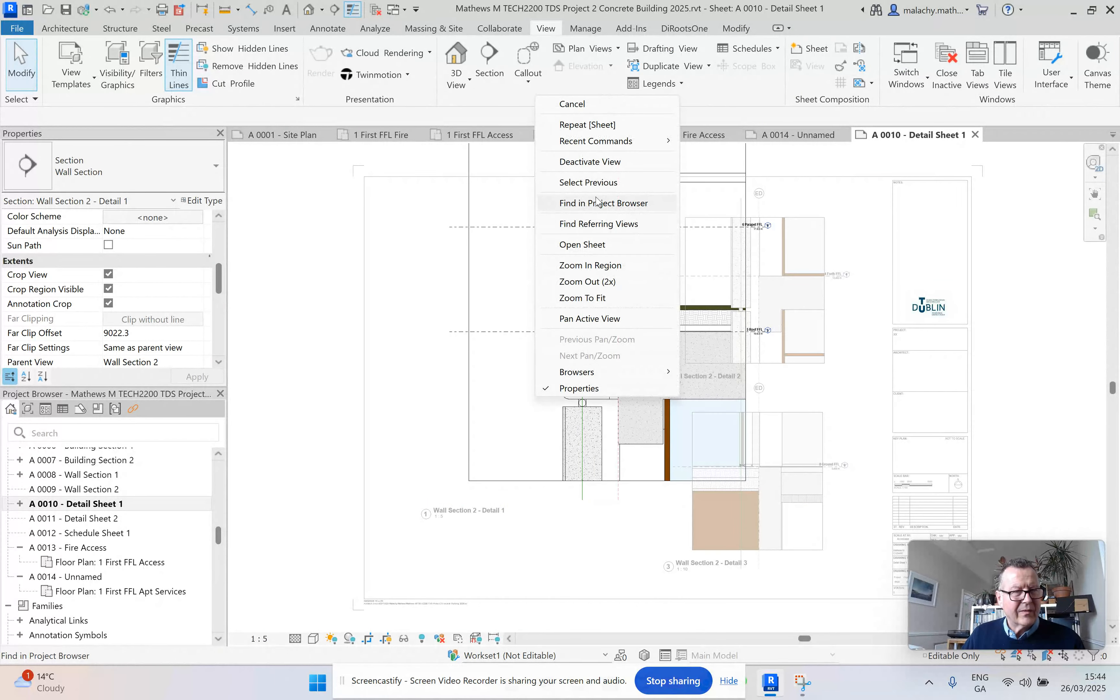
pyautogui.click(597, 163)
# - Move the enlarged Detail 1 viewport to the sheet's left side, clear of Details 2 and 3, and place its title just below the drawing
pyautogui.moveTo(602, 306); pyautogui.dragTo(490, 380)
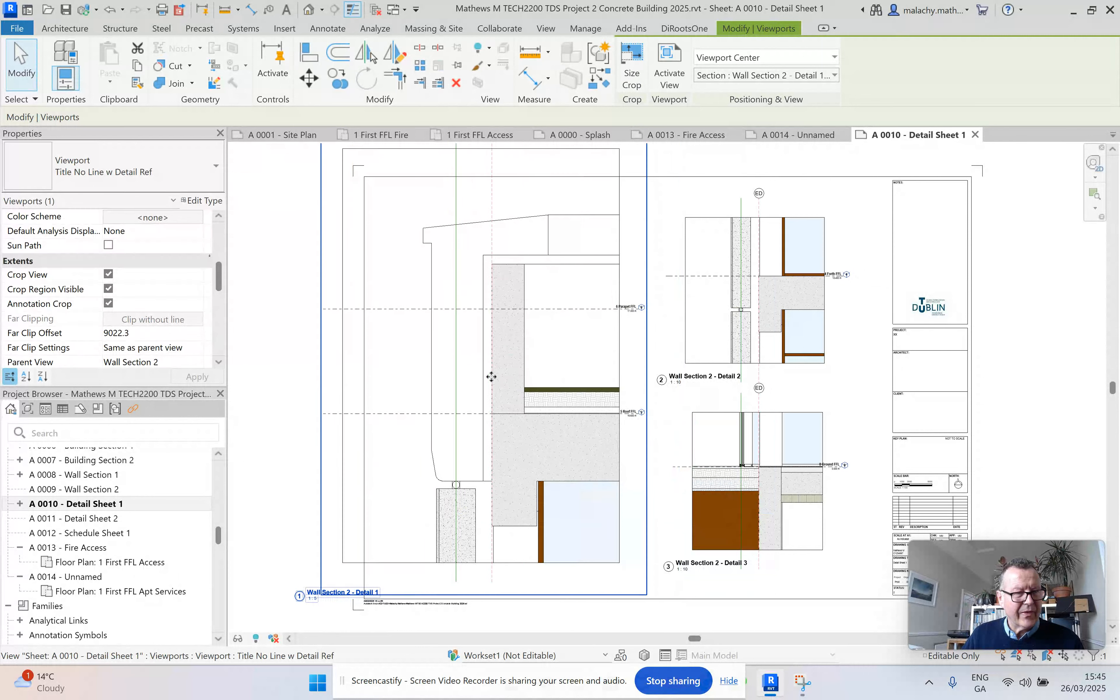
pyautogui.click(263, 544)
pyautogui.moveTo(327, 594); pyautogui.dragTo(402, 578)
pyautogui.click(272, 460)
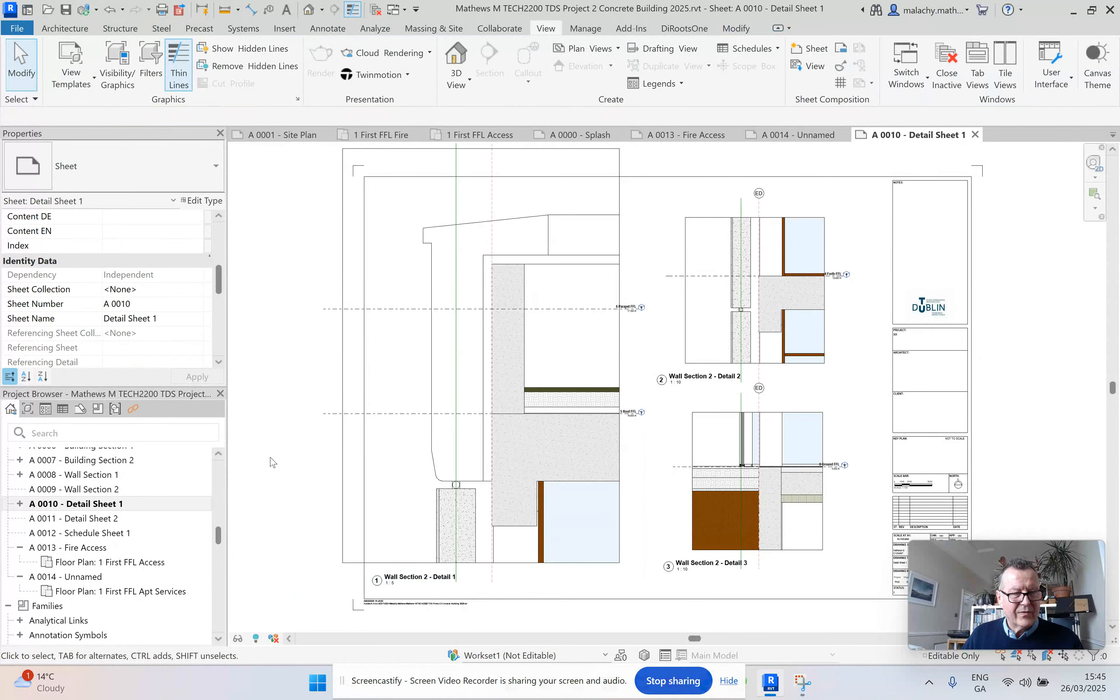
pyautogui.click(313, 410)
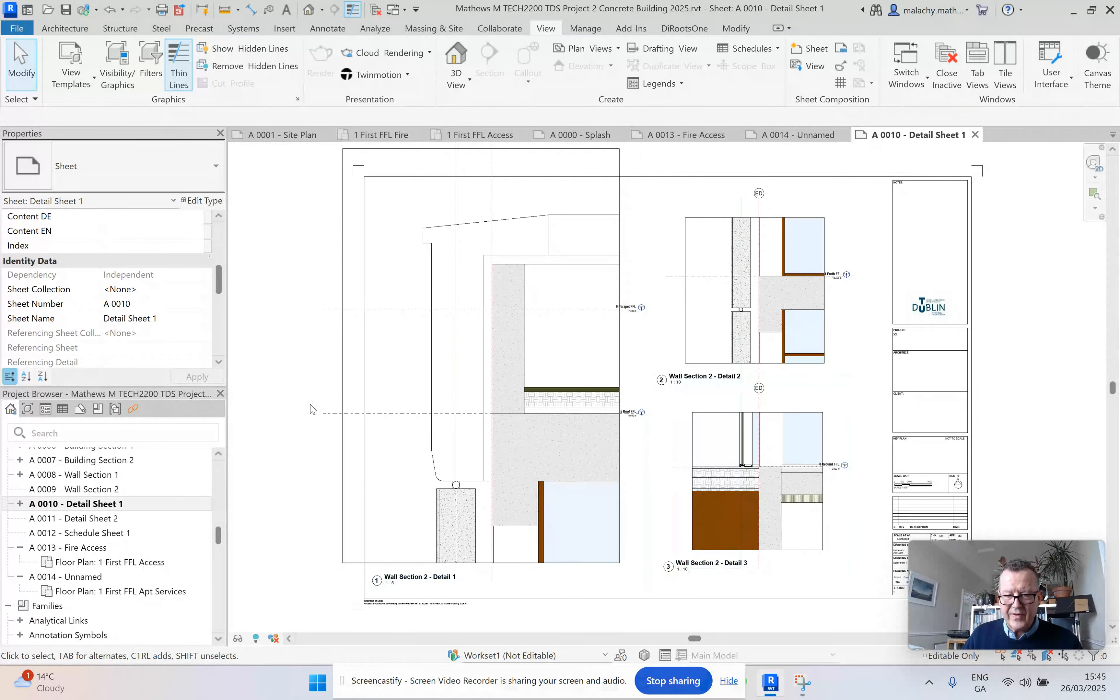